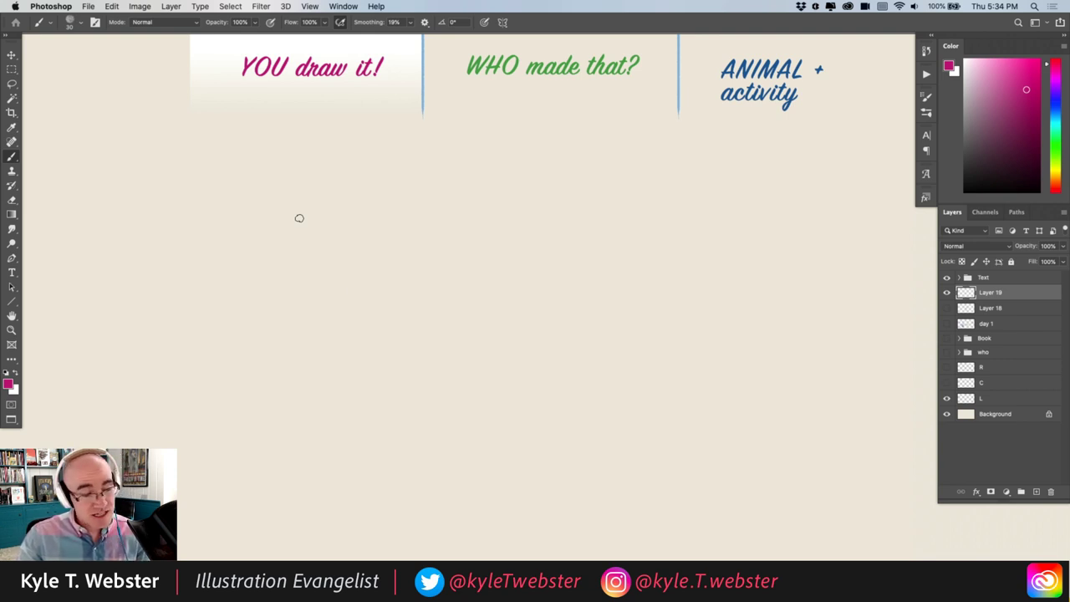
# Step: Clear all the practice scribbles from Layer 19
pyautogui.moveTo(315, 331); pyautogui.dragTo(336, 326)
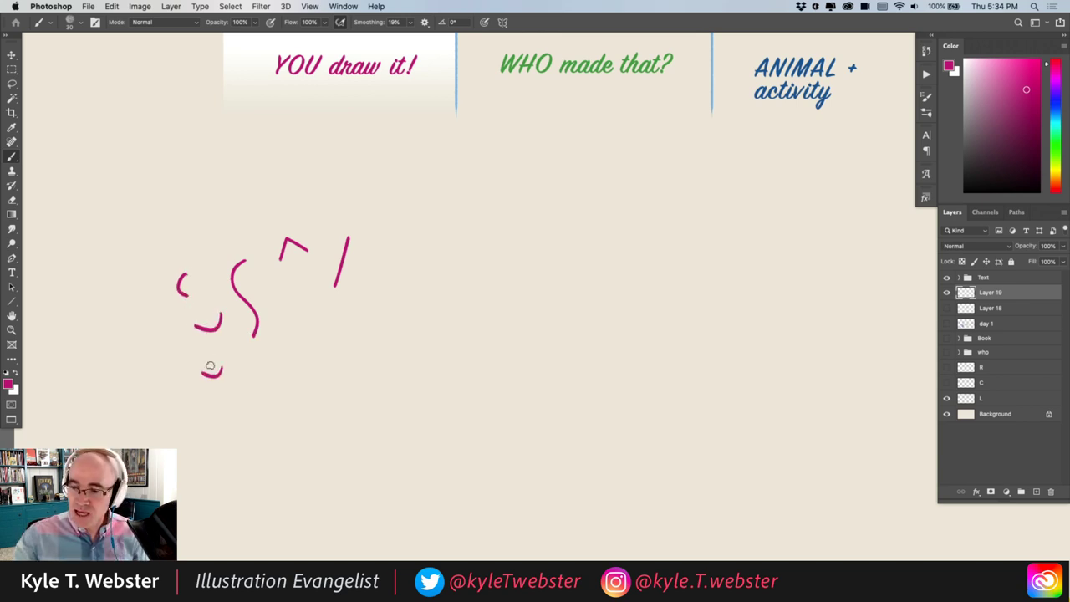
pyautogui.press('super+a')
pyautogui.press('Delete')
pyautogui.press('super+d')
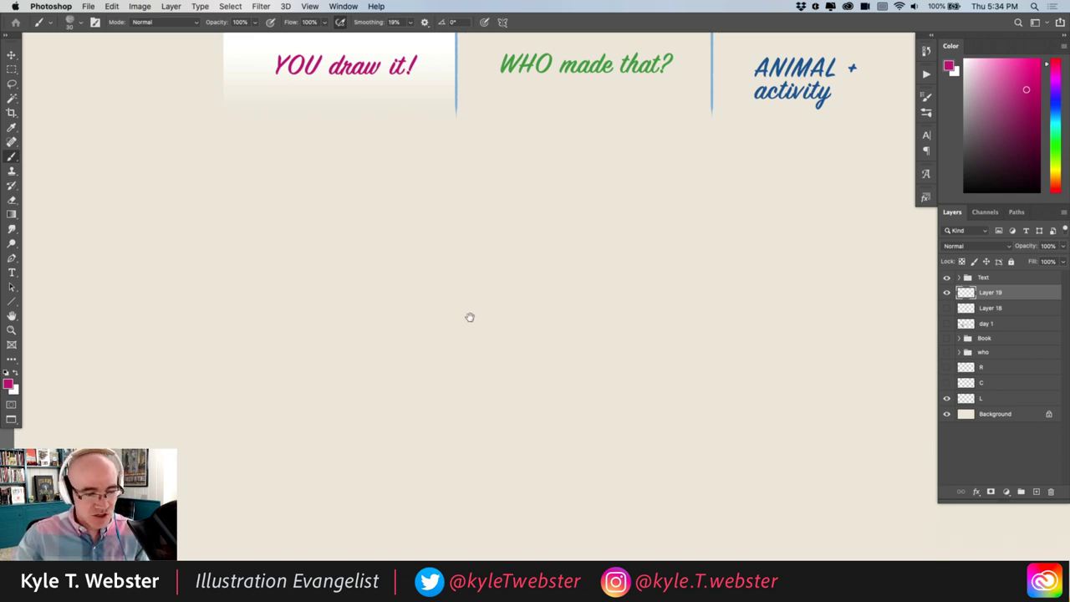
# Step: Close the magenta triangle with its bottom edge
pyautogui.moveTo(470, 317); pyautogui.dragTo(430, 314)
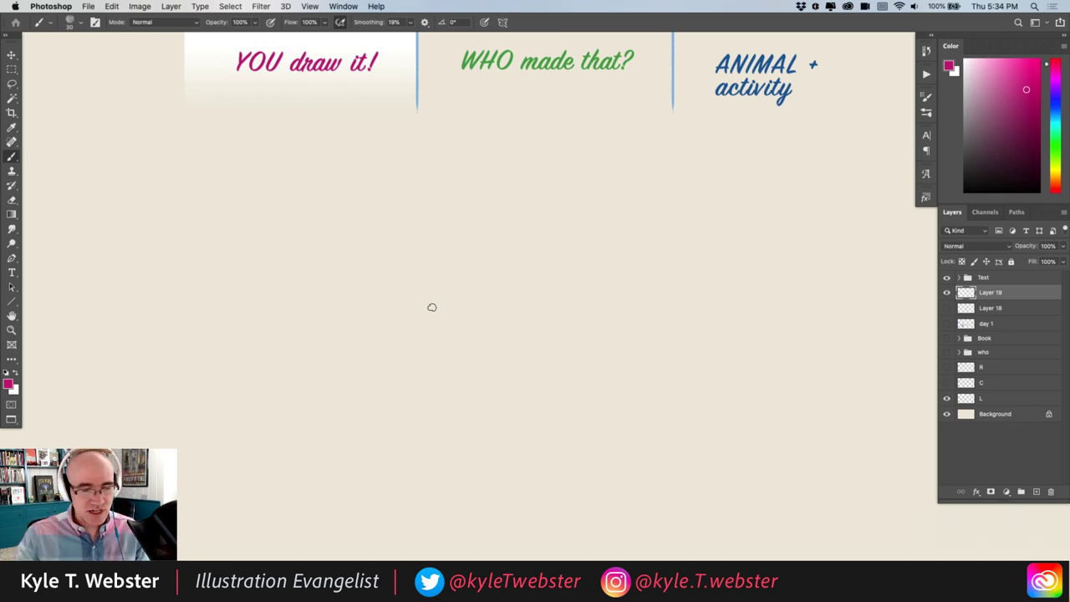
pyautogui.hscroll(1, 409, 277)
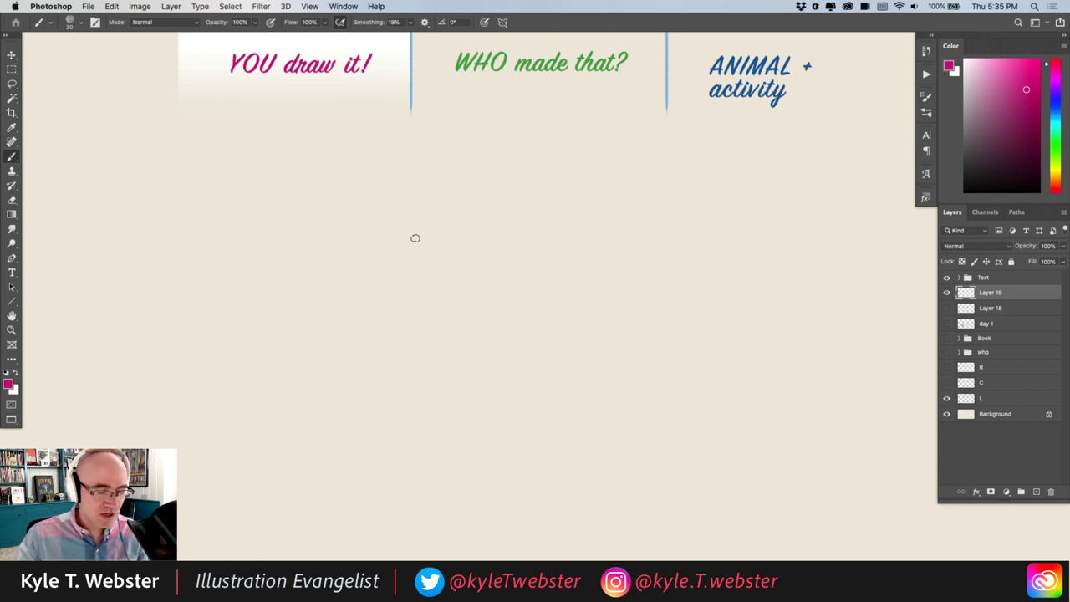
pyautogui.hscroll(-2, 435, 255)
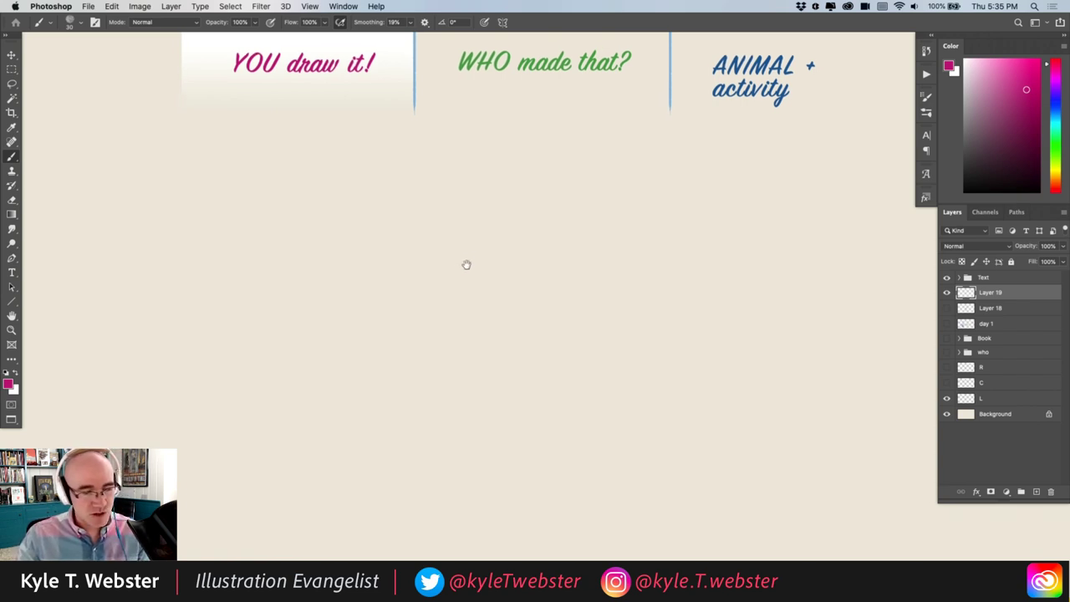
pyautogui.scroll(1, 456, 283)
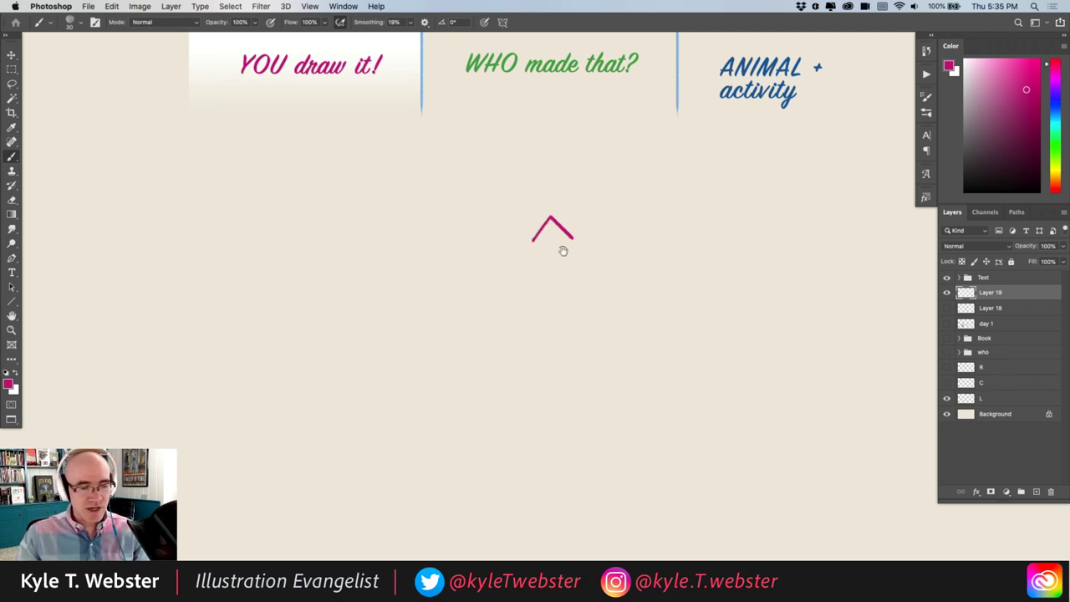
pyautogui.scroll(3, 564, 250)
pyautogui.hscroll(-2, 564, 251)
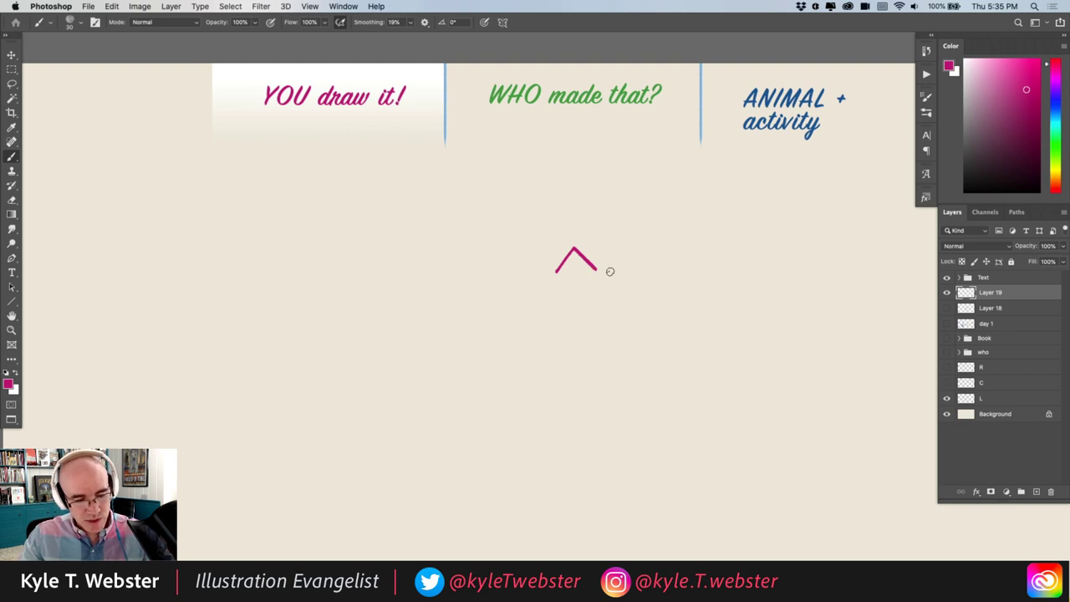
pyautogui.scroll(-1, 591, 251)
pyautogui.hscroll(-1, 590, 250)
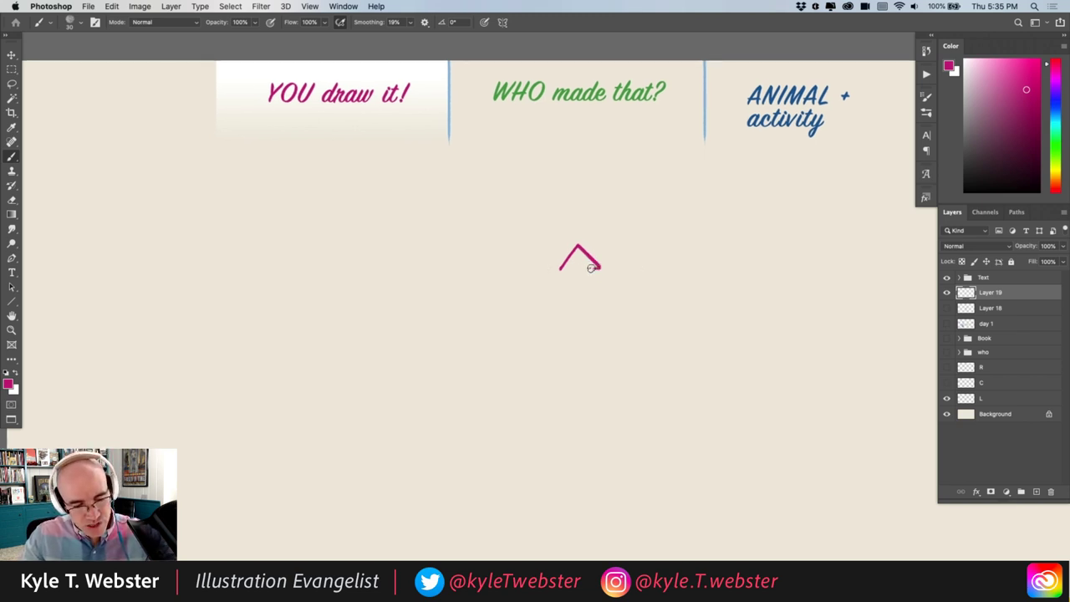
pyautogui.moveTo(591, 268); pyautogui.dragTo(565, 268)
pyautogui.moveTo(523, 322)
pyautogui.mouseDown()
pyautogui.moveTo(477, 292)
pyautogui.moveTo(510, 291)
pyautogui.mouseUp()
# Step: Extend the triangle's base left and right into a long horizontal line
pyautogui.scroll(2, 506, 272)
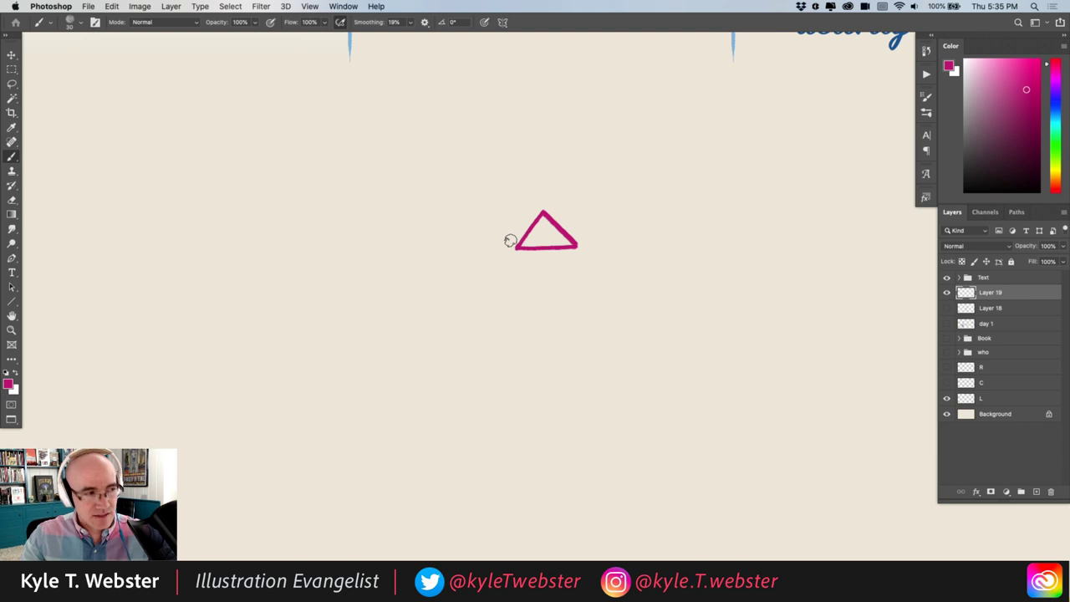
pyautogui.moveTo(517, 247); pyautogui.dragTo(485, 249)
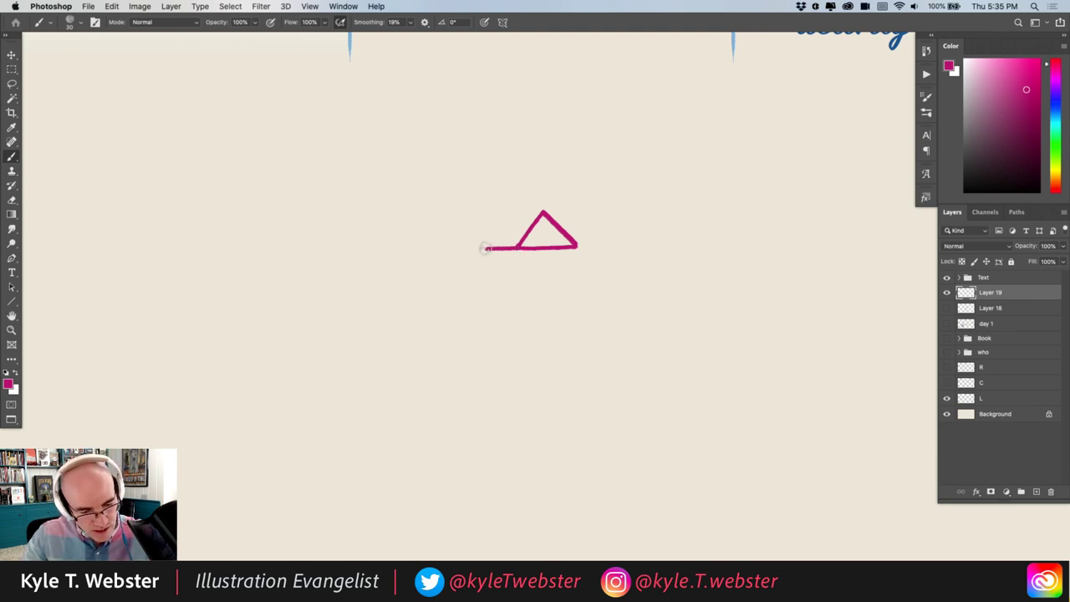
pyautogui.moveTo(573, 245); pyautogui.dragTo(614, 244)
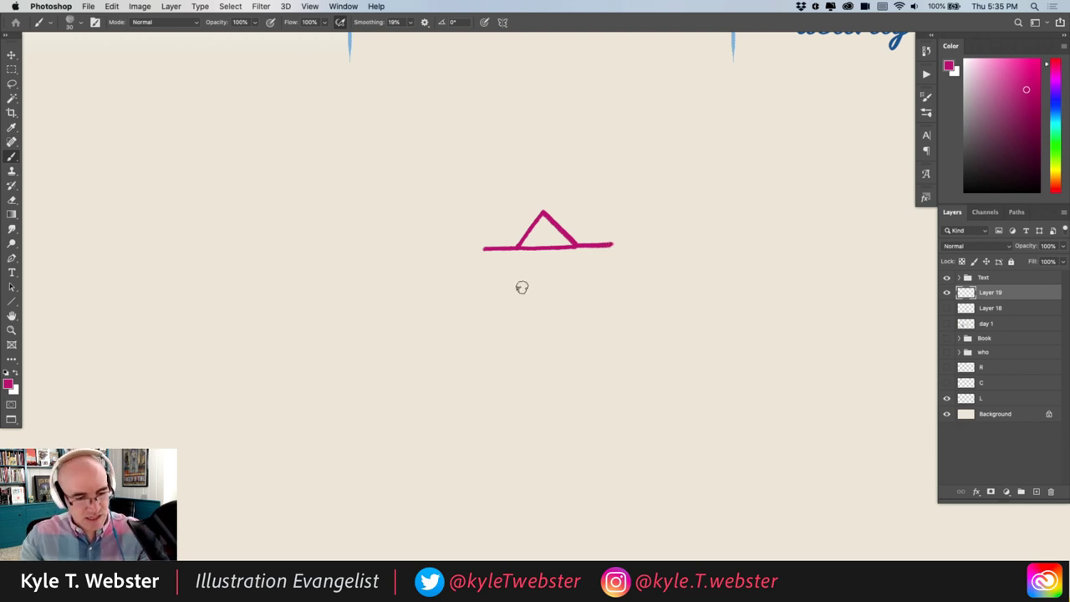
# Step: Draw a hexagonal body with two vertical sides and a pointed bottom below the line
pyautogui.scroll(-5, 521, 287)
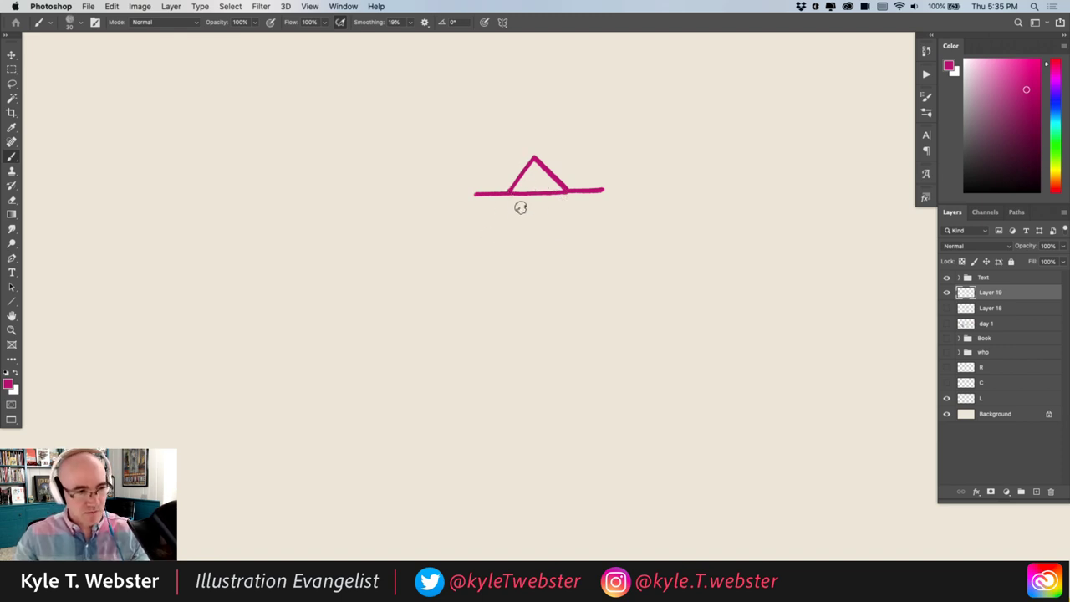
pyautogui.moveTo(513, 192); pyautogui.dragTo(511, 219)
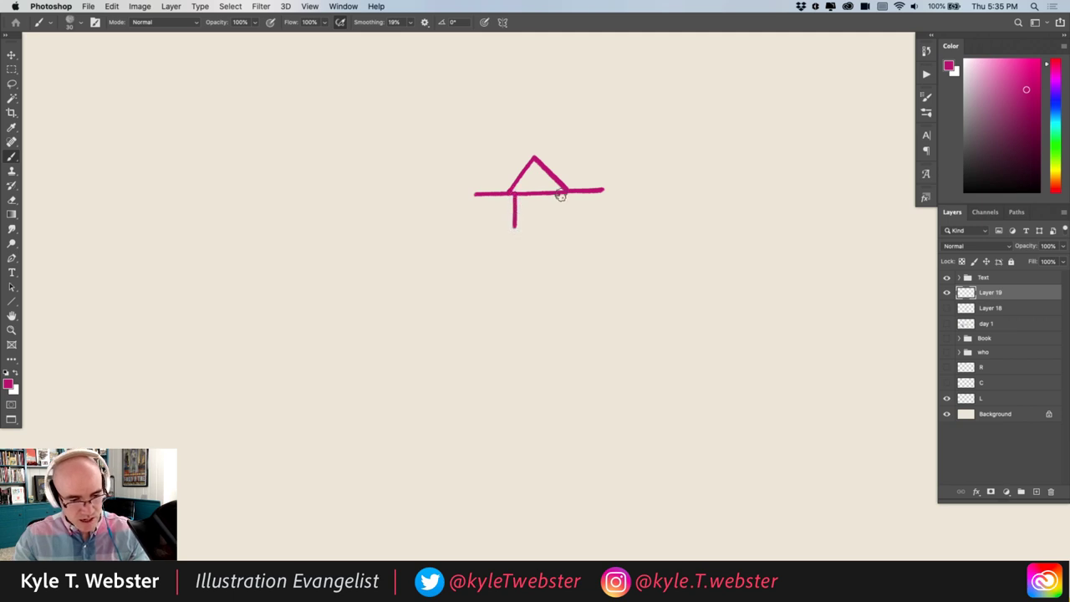
pyautogui.moveTo(563, 191); pyautogui.dragTo(563, 226)
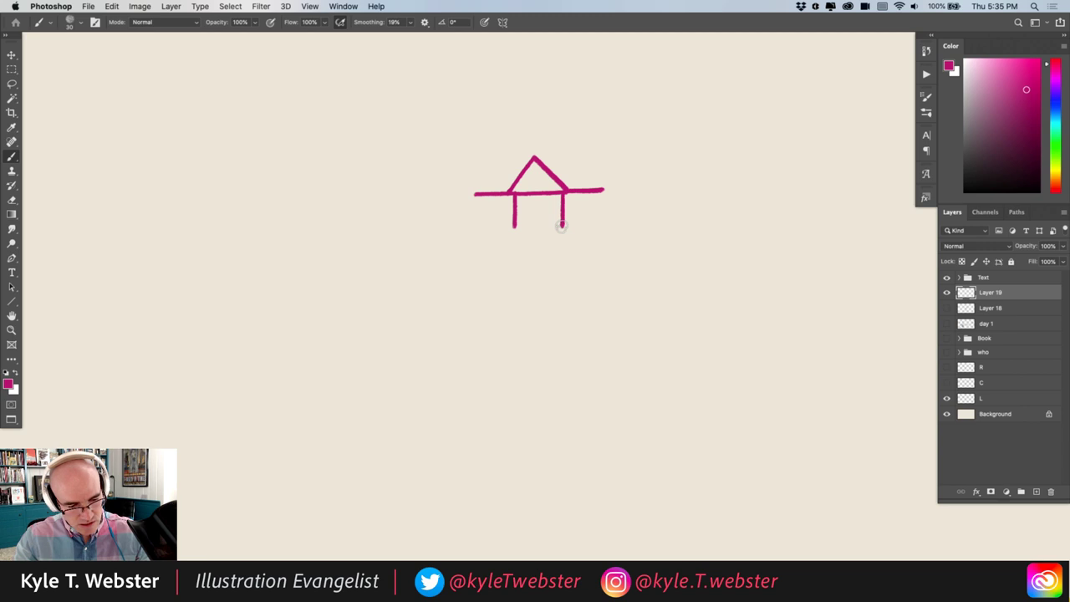
pyautogui.moveTo(562, 224); pyautogui.dragTo(543, 244)
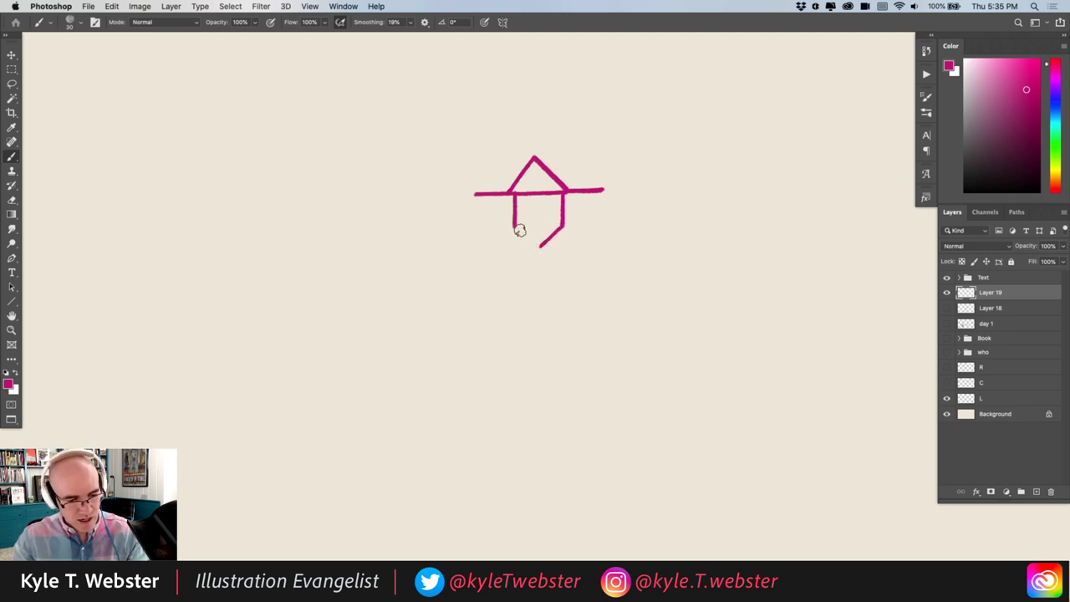
pyautogui.moveTo(515, 226); pyautogui.dragTo(537, 244)
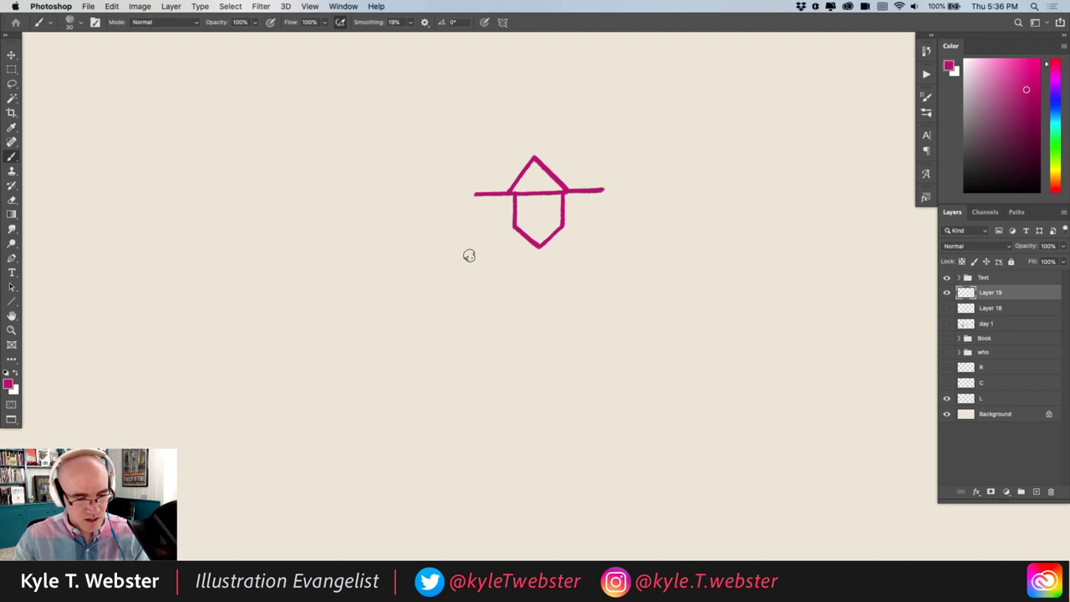
pyautogui.scroll(-2, 499, 212)
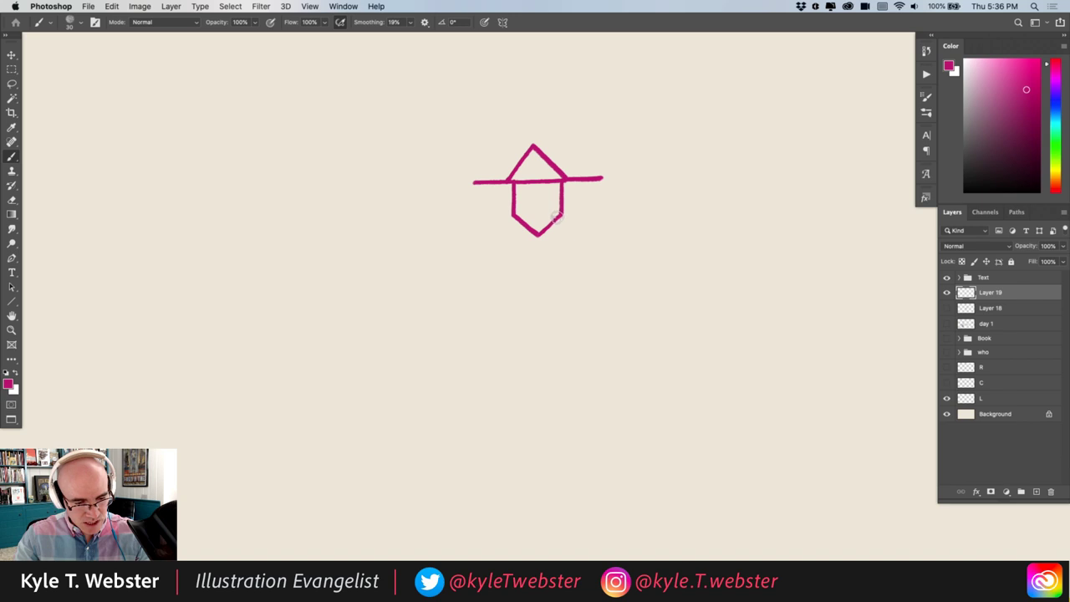
# Step: Brush small pointed flaps onto the hexagon's left and right sides
pyautogui.moveTo(560, 215); pyautogui.dragTo(576, 199)
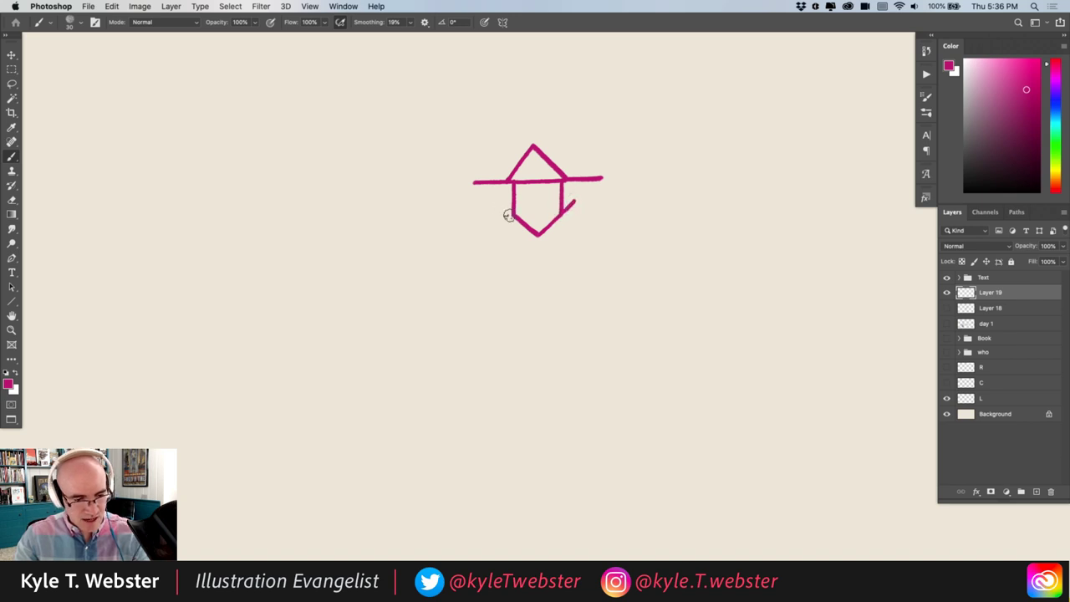
pyautogui.moveTo(516, 216); pyautogui.dragTo(504, 197)
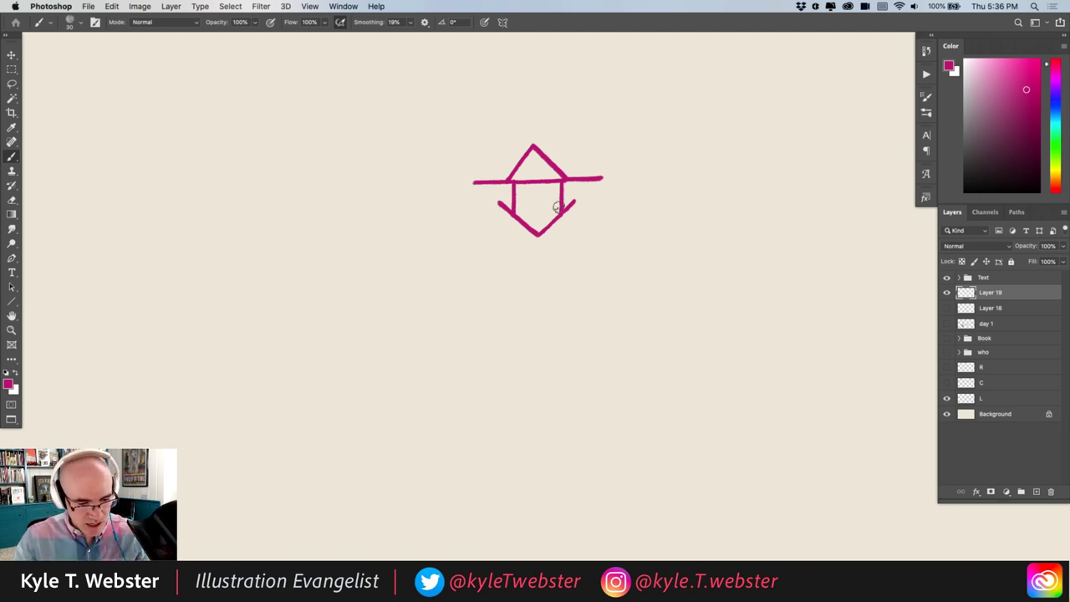
pyautogui.moveTo(573, 201); pyautogui.dragTo(514, 194)
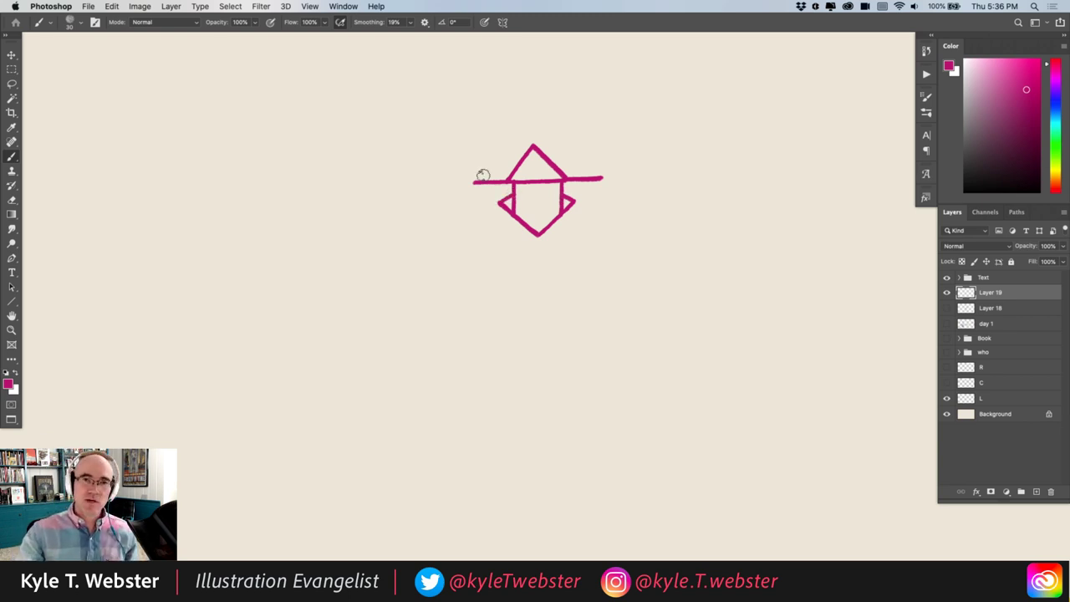
# Step: Add a V-tipped stem below the hexagon, then zoom out to see the page
pyautogui.moveTo(511, 241); pyautogui.dragTo(503, 221)
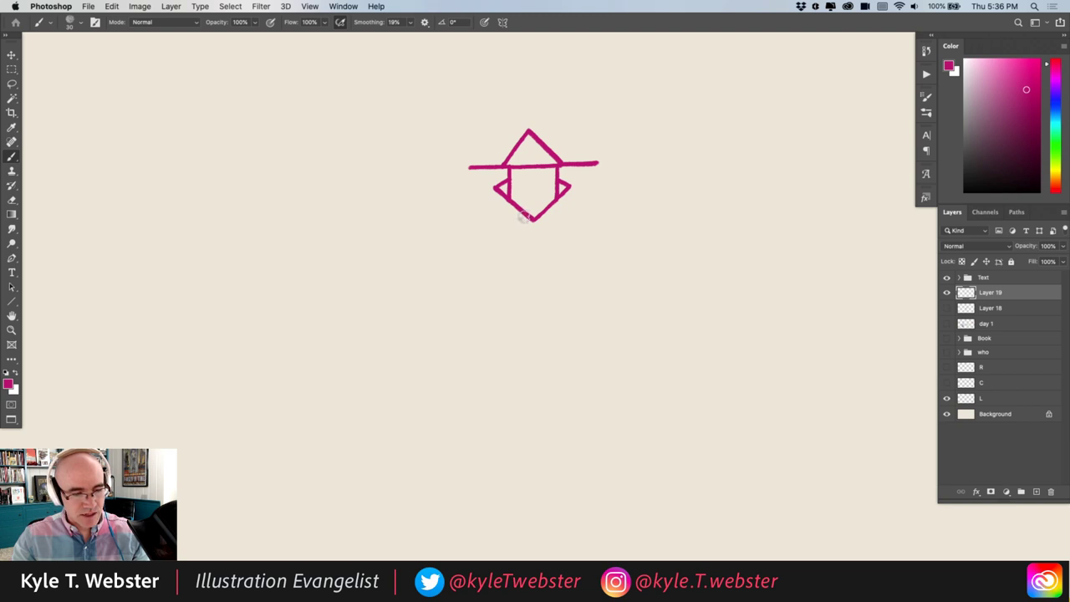
pyautogui.moveTo(525, 215)
pyautogui.mouseDown()
pyautogui.moveTo(524, 236)
pyautogui.moveTo(543, 222)
pyautogui.moveTo(542, 231)
pyautogui.mouseUp()
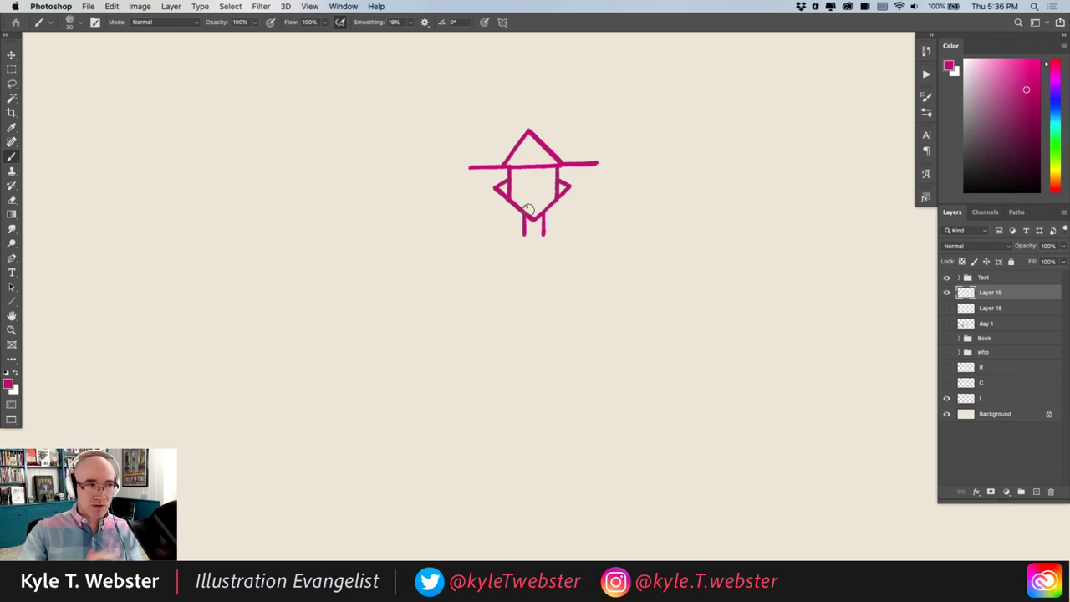
pyautogui.moveTo(461, 243); pyautogui.dragTo(506, 217)
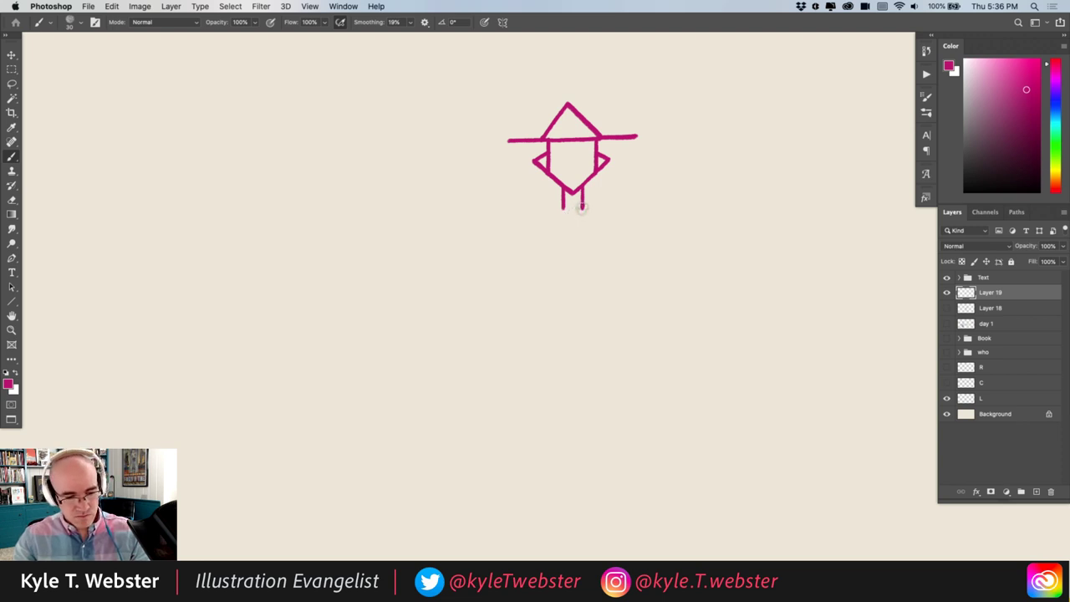
pyautogui.moveTo(581, 206)
pyautogui.mouseDown()
pyautogui.moveTo(572, 218)
pyautogui.moveTo(563, 207)
pyautogui.mouseUp()
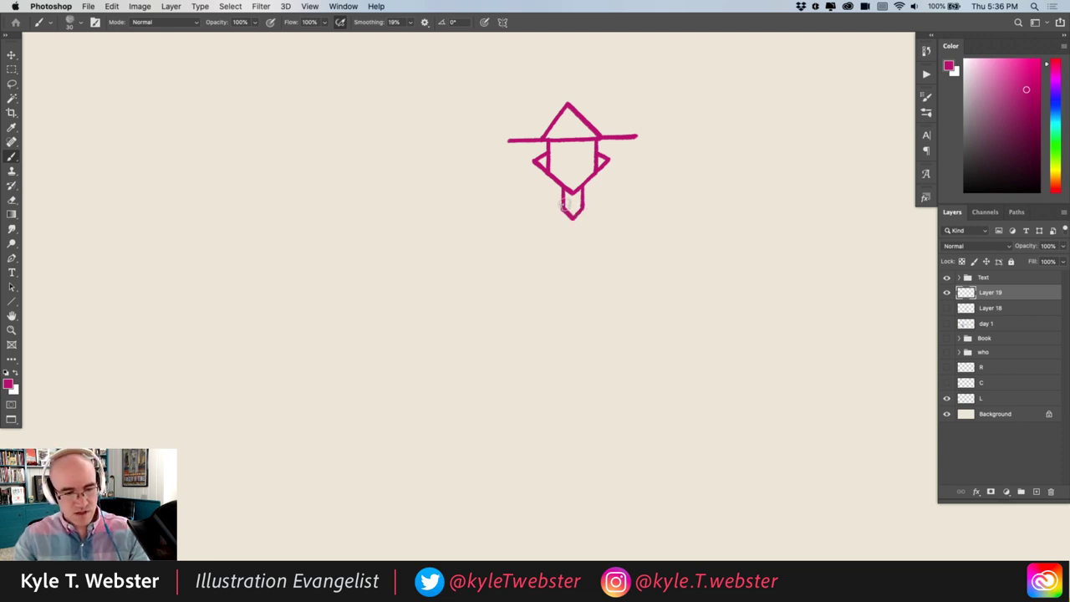
pyautogui.hscroll(2, 414, 272)
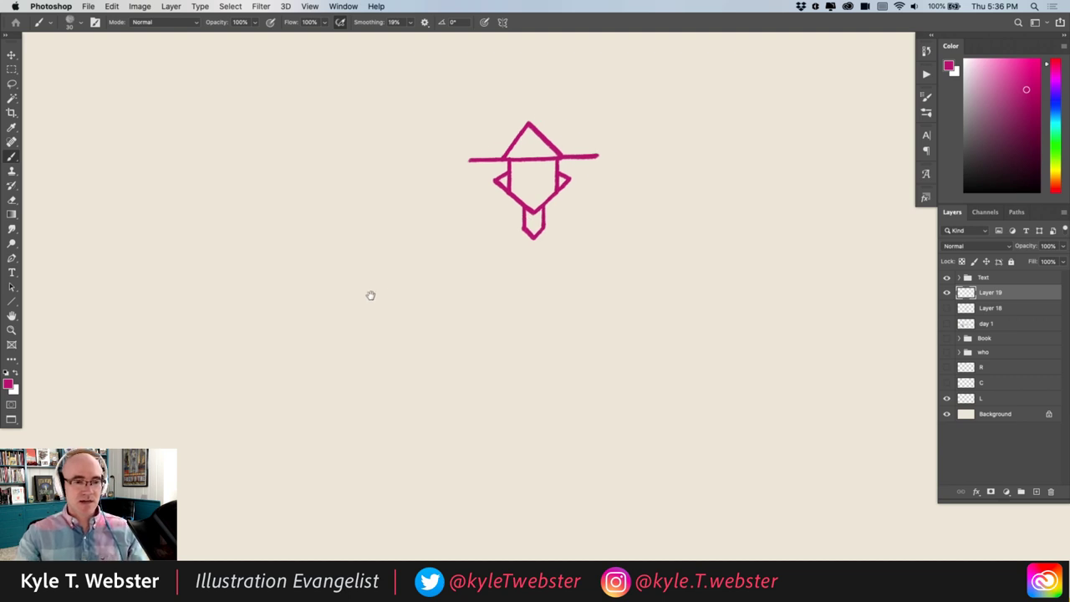
pyautogui.keyDown('alt'); pyautogui.click(485, 301); pyautogui.keyUp('alt')
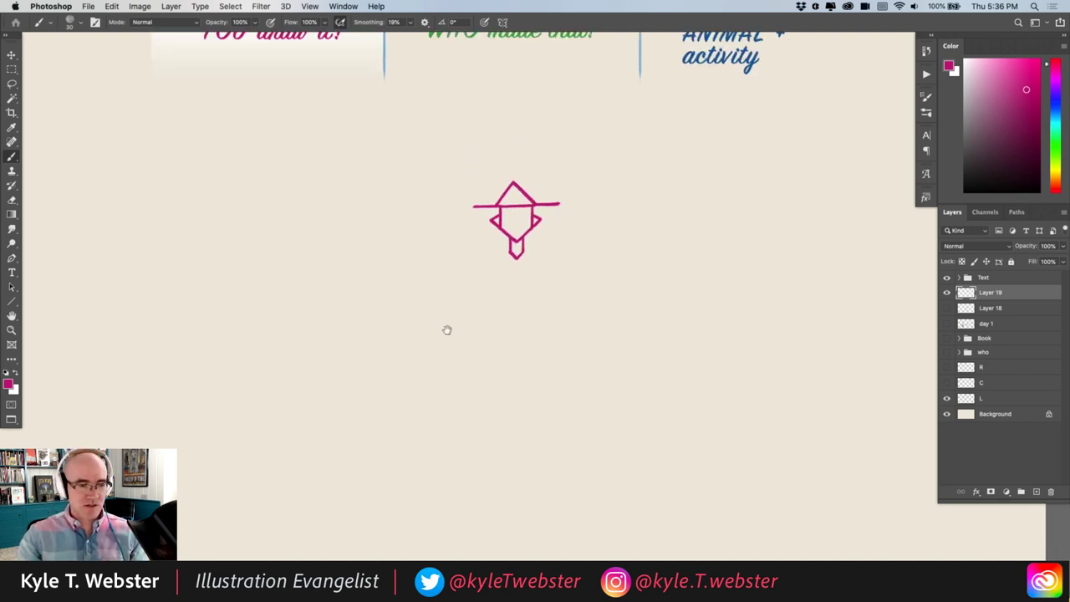
# Step: Draw a collar under the face and a long diagonal stroke down-left from the neck
pyautogui.moveTo(447, 330); pyautogui.dragTo(481, 336)
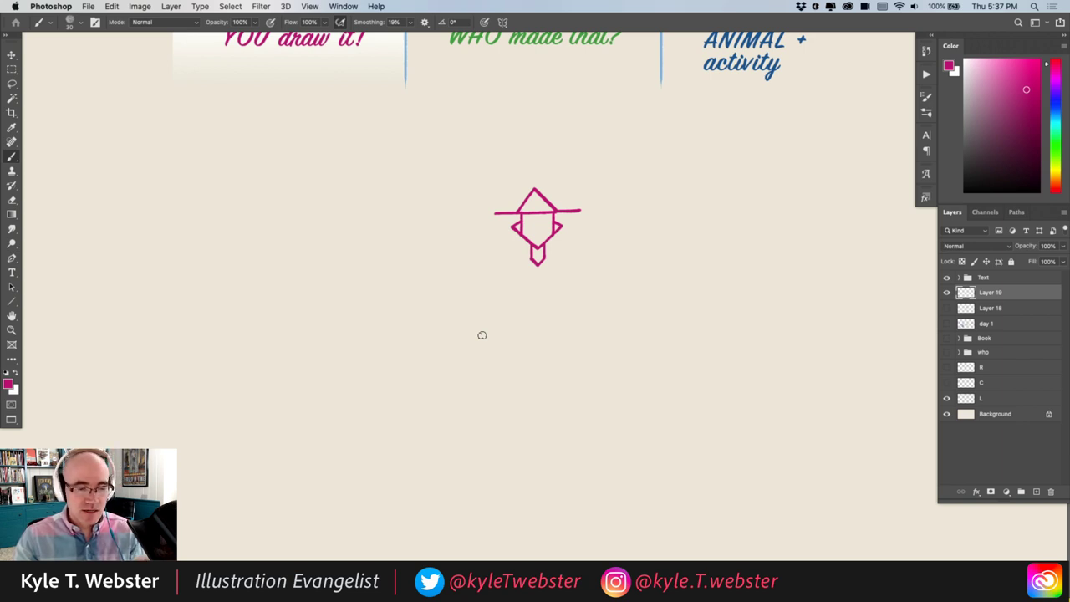
pyautogui.hscroll(-2, 512, 266)
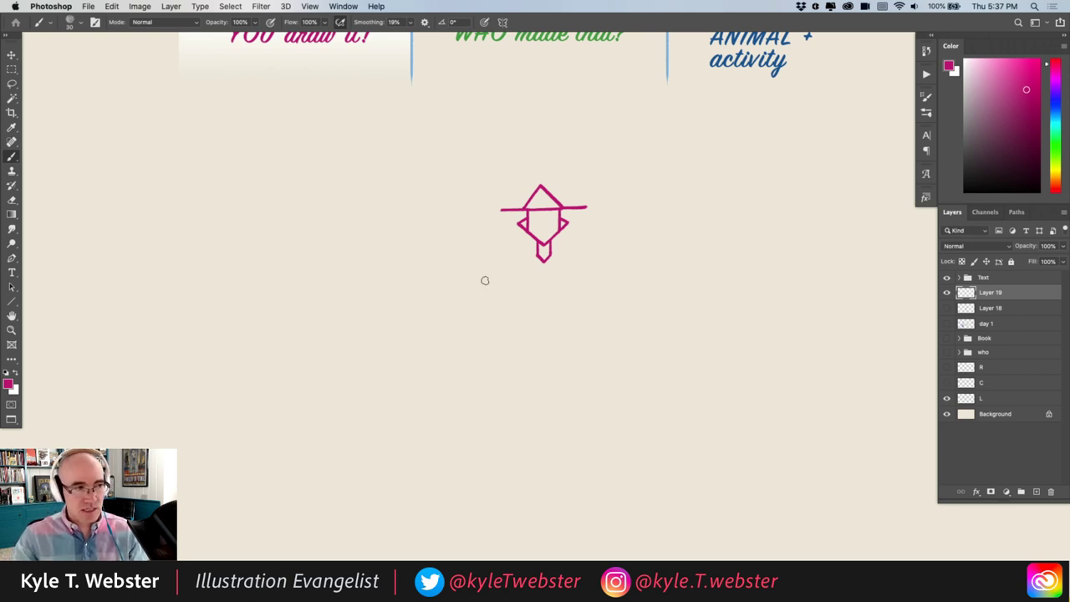
pyautogui.scroll(2, 531, 268)
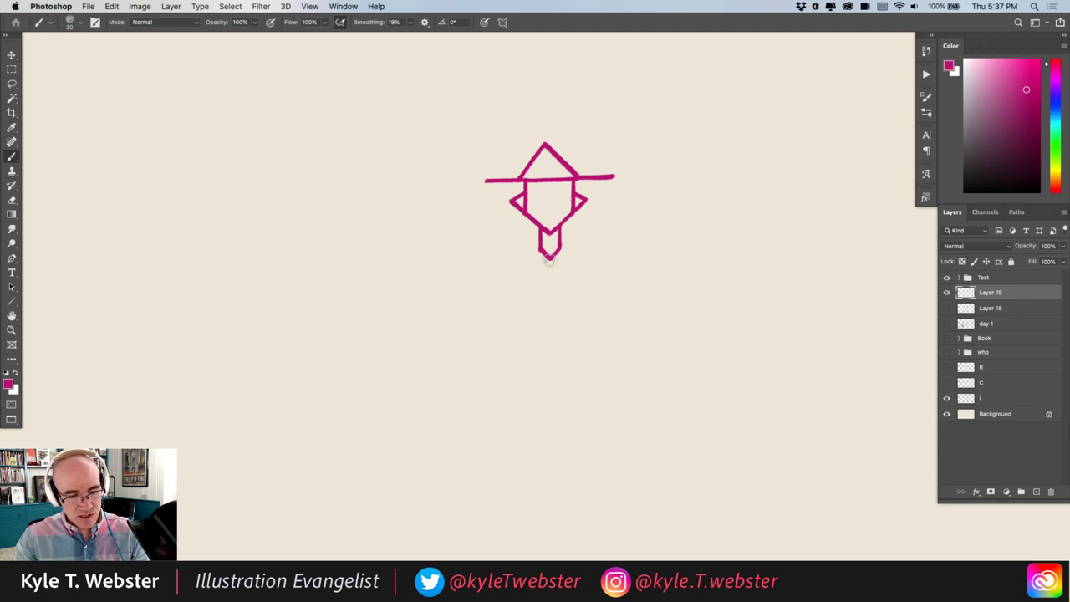
pyautogui.moveTo(561, 249)
pyautogui.mouseDown()
pyautogui.moveTo(535, 273)
pyautogui.moveTo(538, 249)
pyautogui.moveTo(540, 268)
pyautogui.moveTo(539, 249)
pyautogui.moveTo(562, 267)
pyautogui.moveTo(560, 237)
pyautogui.mouseUp()
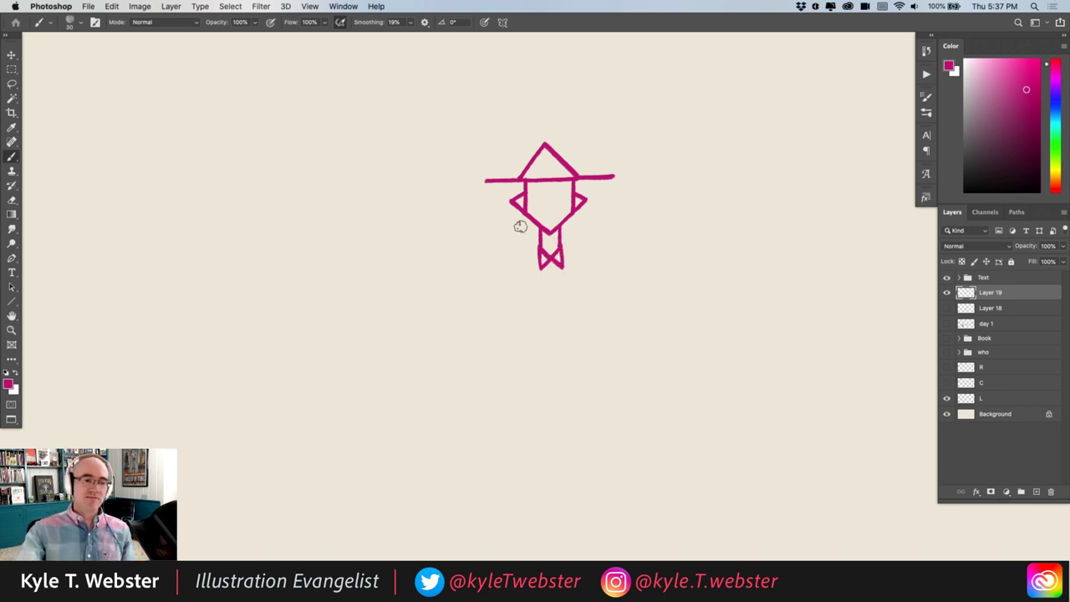
pyautogui.moveTo(499, 256); pyautogui.dragTo(514, 244)
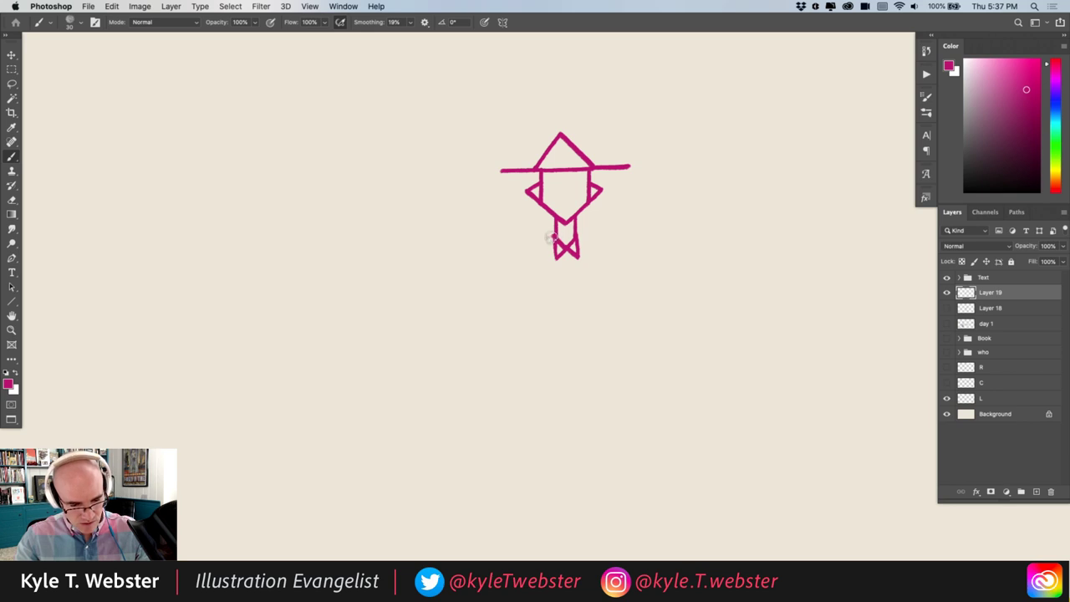
pyautogui.moveTo(551, 238); pyautogui.dragTo(464, 301)
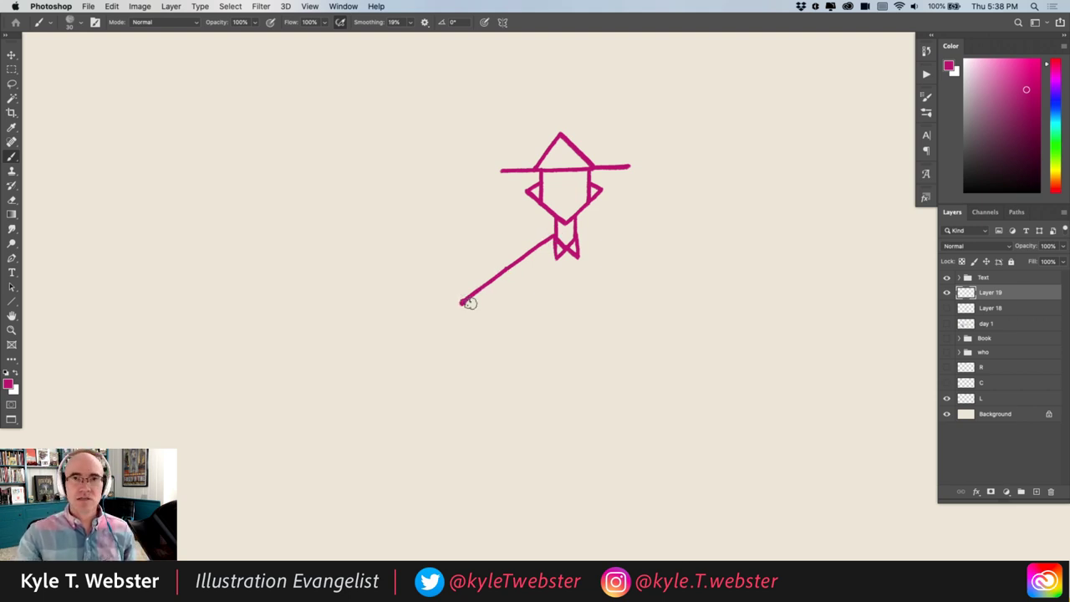
# Step: Draw a long vertical body line dropping from the diagonal
pyautogui.hscroll(1, 456, 268)
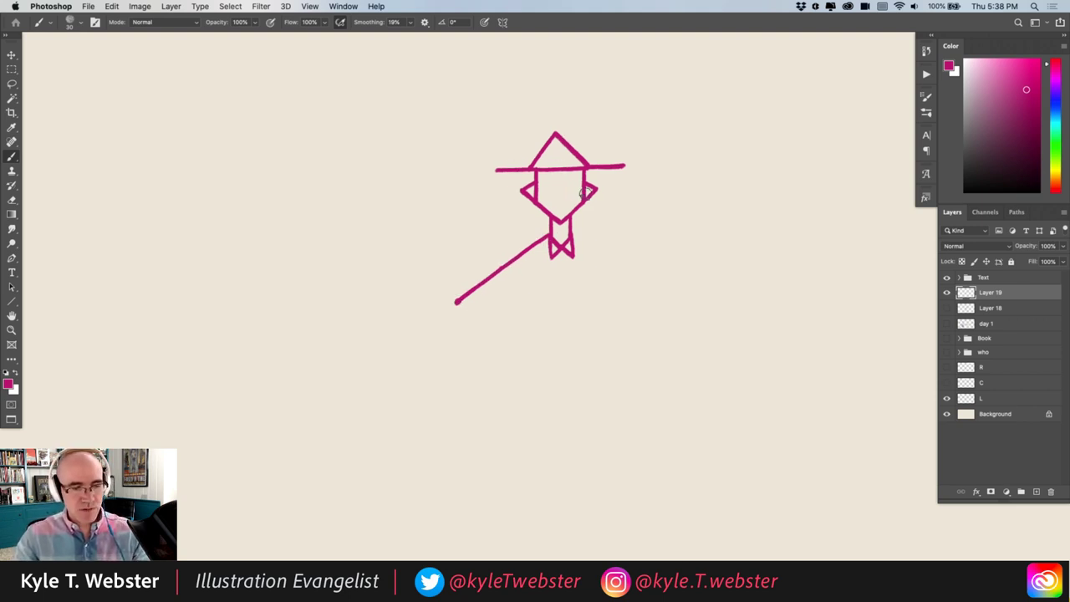
pyautogui.moveTo(422, 270)
pyautogui.mouseDown()
pyautogui.moveTo(413, 277)
pyautogui.moveTo(407, 265)
pyautogui.mouseUp()
pyautogui.press('r')
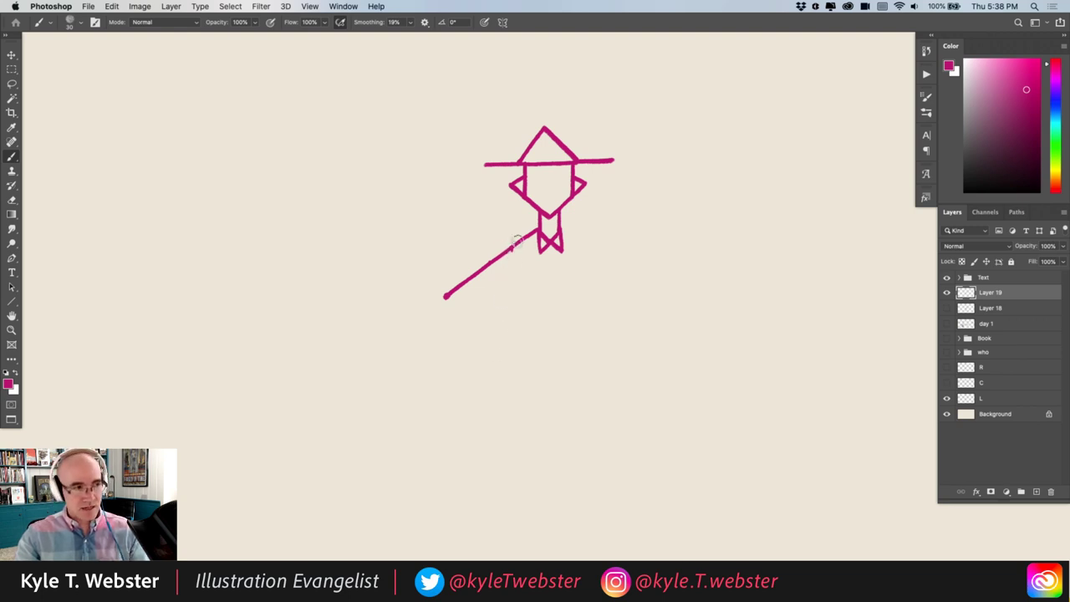
pyautogui.moveTo(509, 249); pyautogui.dragTo(503, 357)
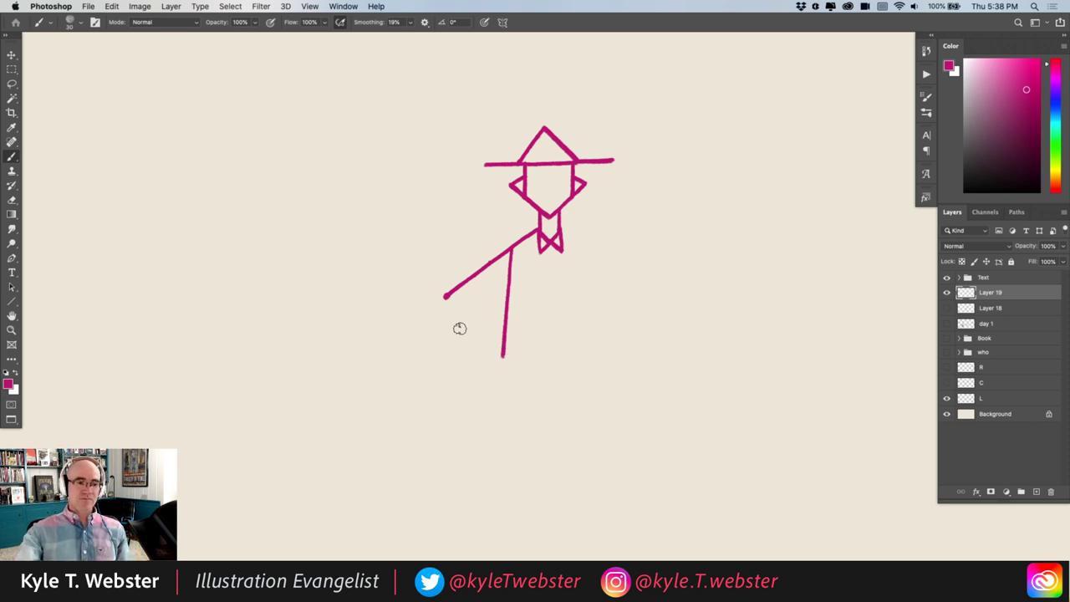
pyautogui.scroll(-3, 443, 293)
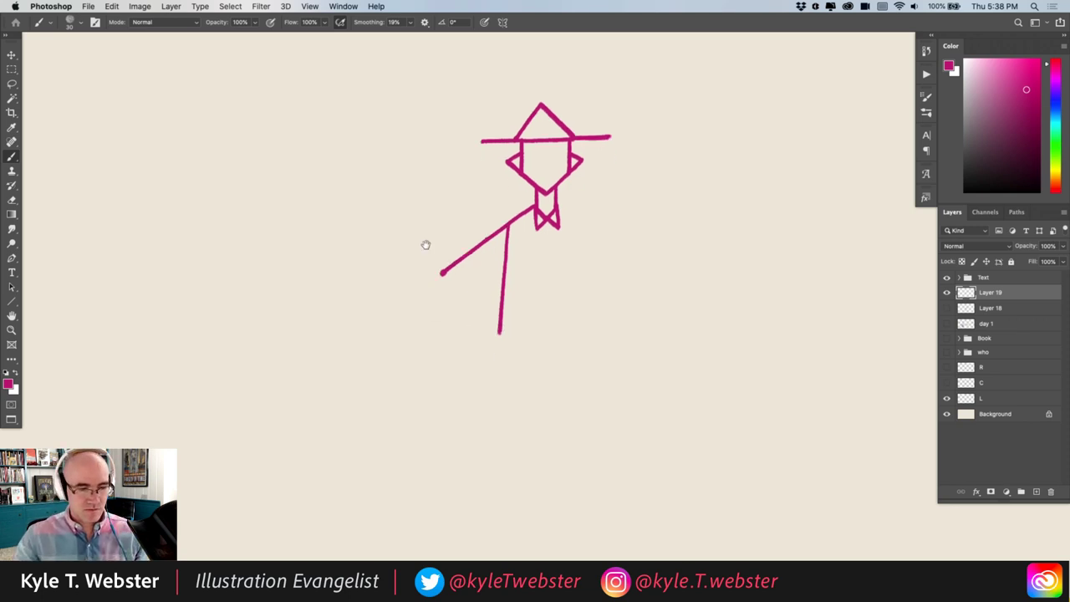
# Step: Add a short arm stroke with a bend off the body line
pyautogui.moveTo(396, 268); pyautogui.dragTo(387, 253)
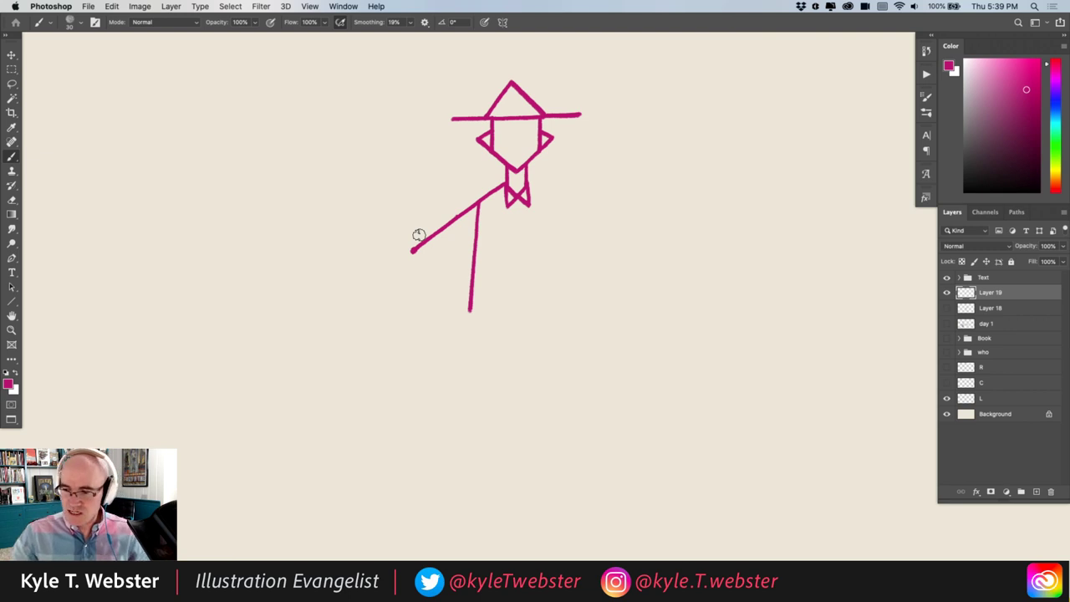
pyautogui.moveTo(418, 235); pyautogui.dragTo(402, 217)
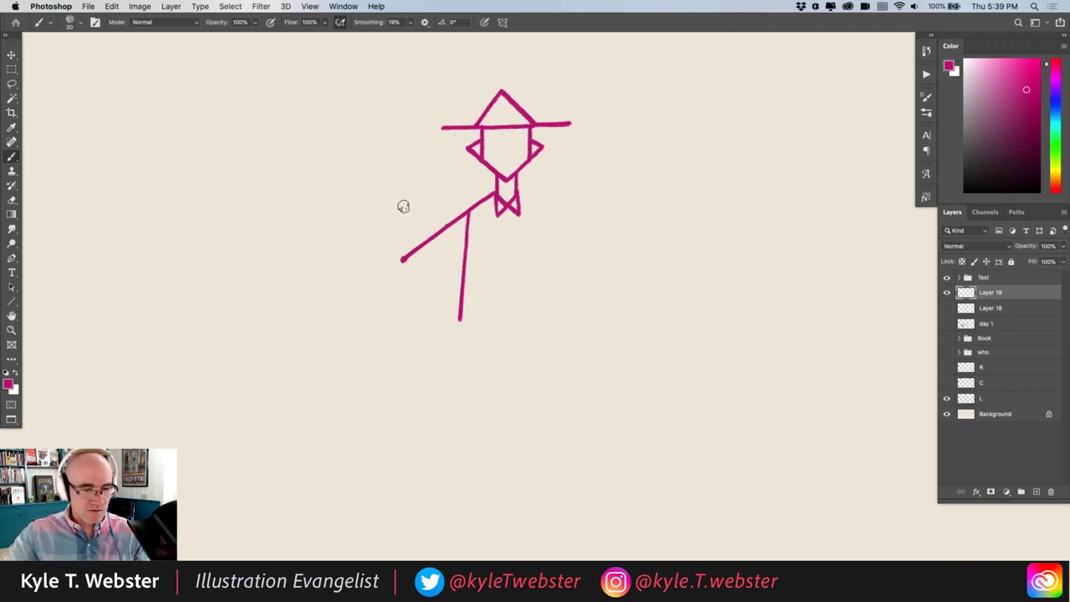
pyautogui.moveTo(410, 270)
pyautogui.mouseDown()
pyautogui.moveTo(410, 207)
pyautogui.moveTo(408, 223)
pyautogui.mouseUp()
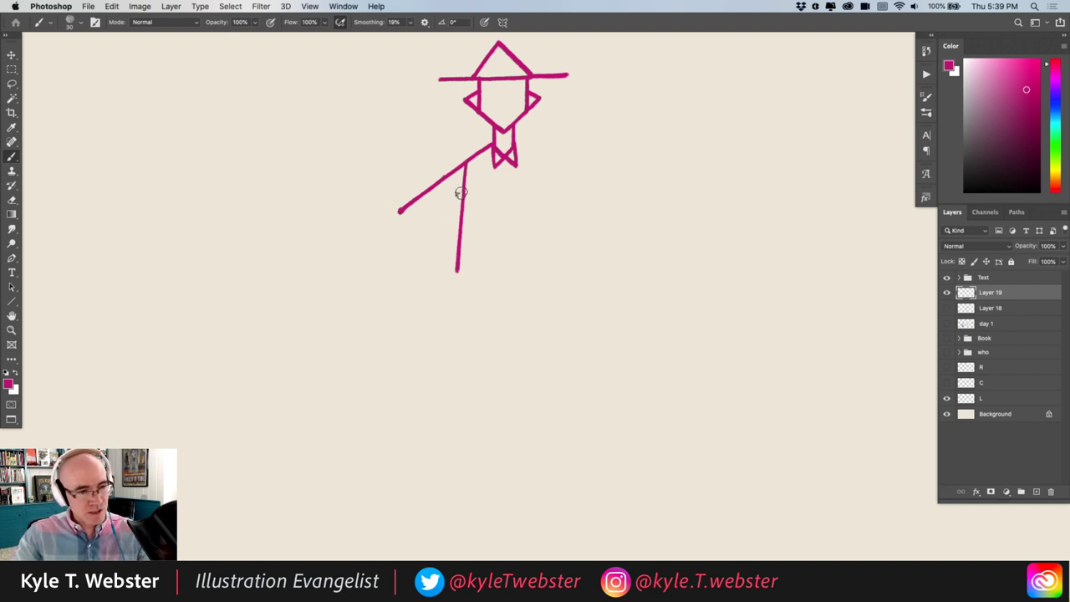
pyautogui.moveTo(461, 202); pyautogui.dragTo(436, 218)
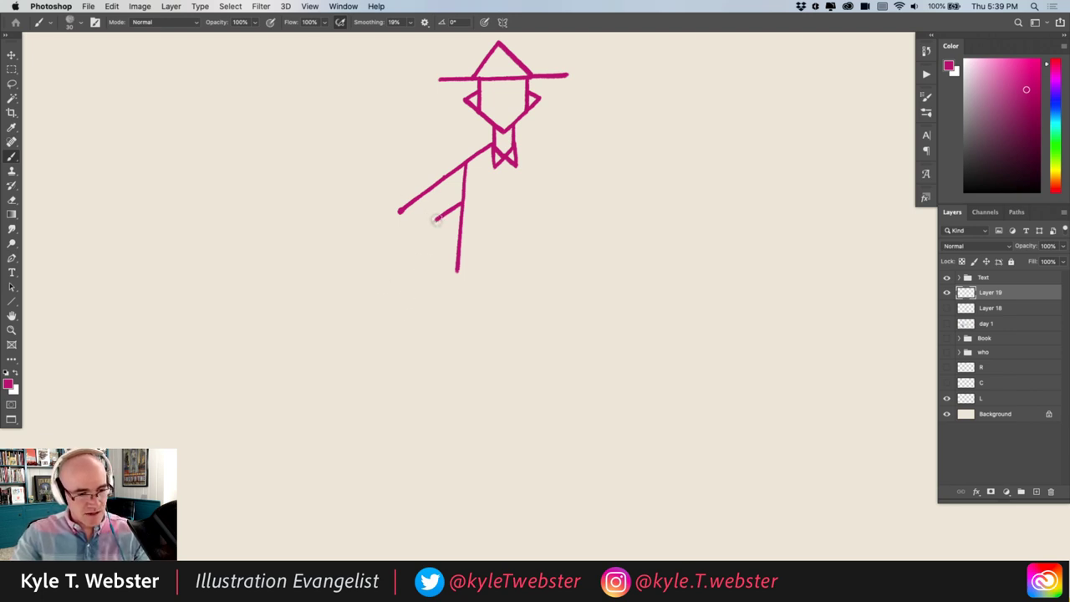
pyautogui.moveTo(436, 219); pyautogui.dragTo(422, 209)
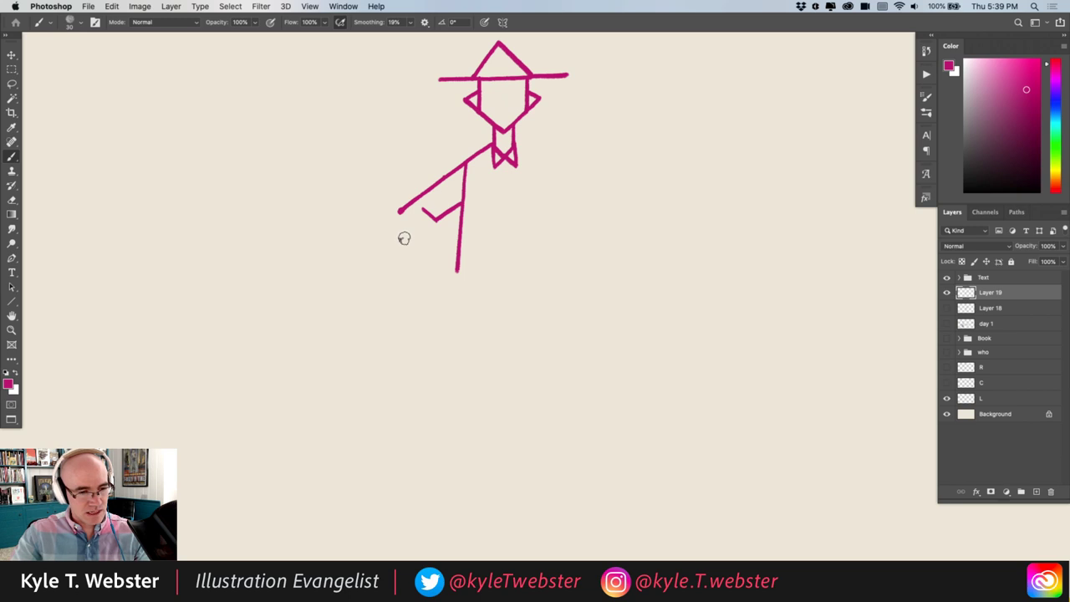
# Step: Draw the curved outer arm outline, closing it into a point at the bottom
pyautogui.moveTo(432, 227); pyautogui.dragTo(418, 224)
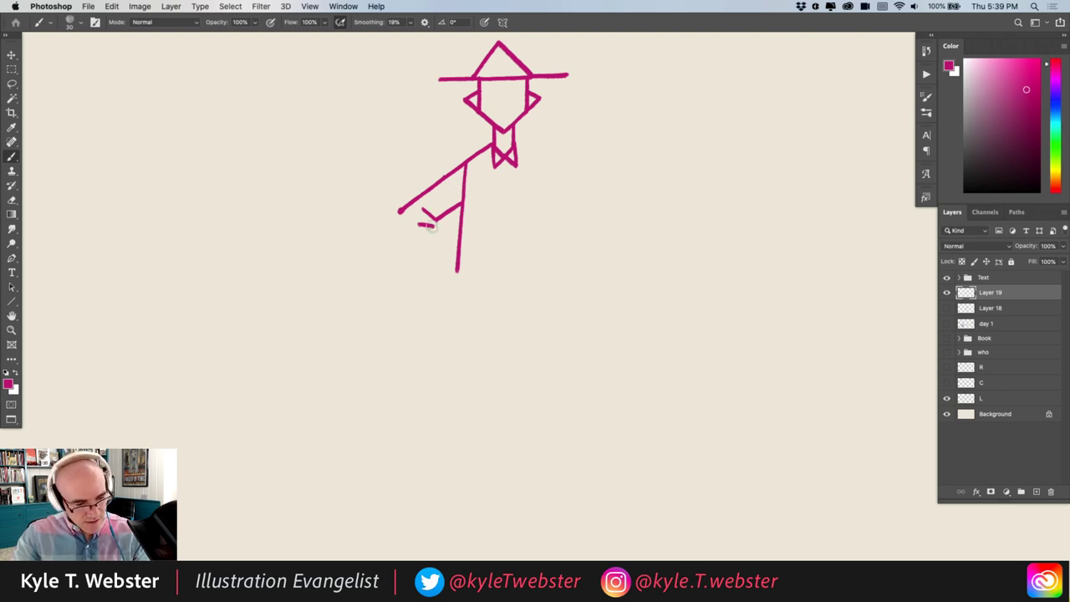
pyautogui.moveTo(430, 228); pyautogui.dragTo(444, 269)
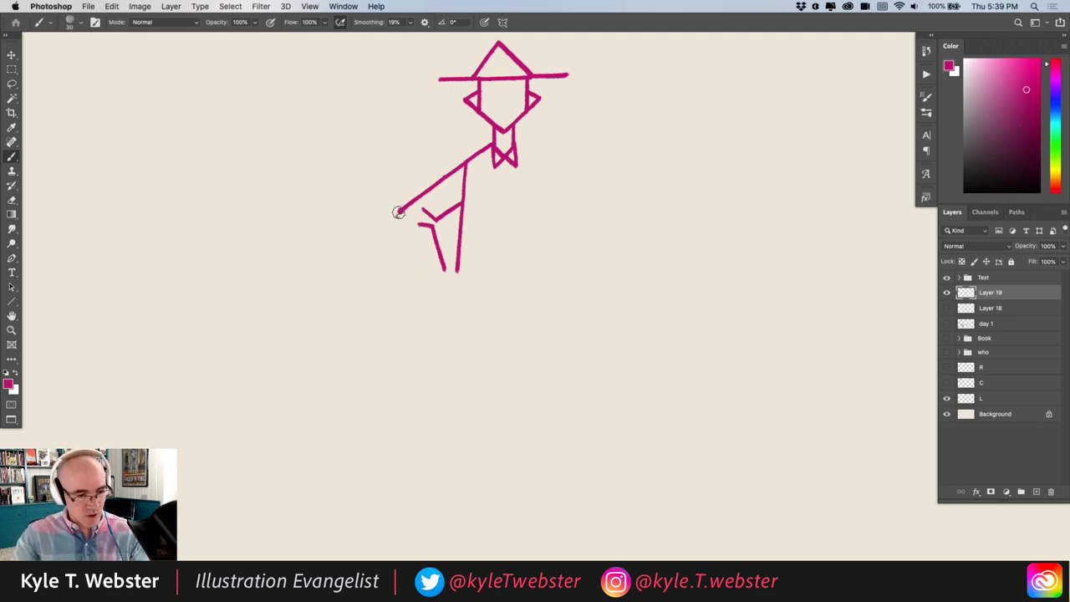
pyautogui.moveTo(400, 211)
pyautogui.mouseDown()
pyautogui.moveTo(405, 254)
pyautogui.moveTo(438, 281)
pyautogui.mouseUp()
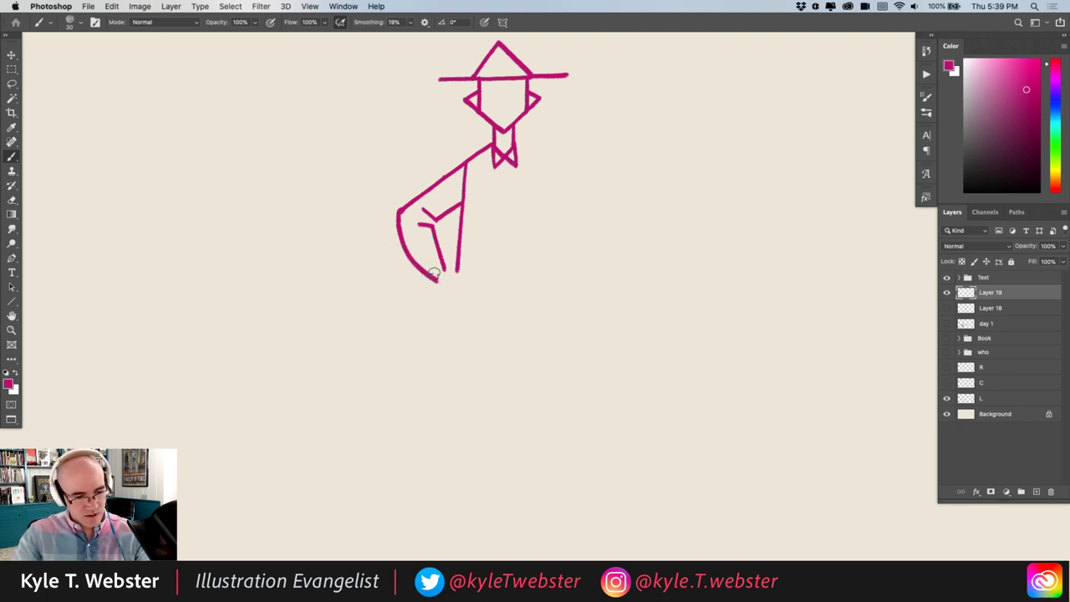
pyautogui.moveTo(443, 269); pyautogui.dragTo(436, 282)
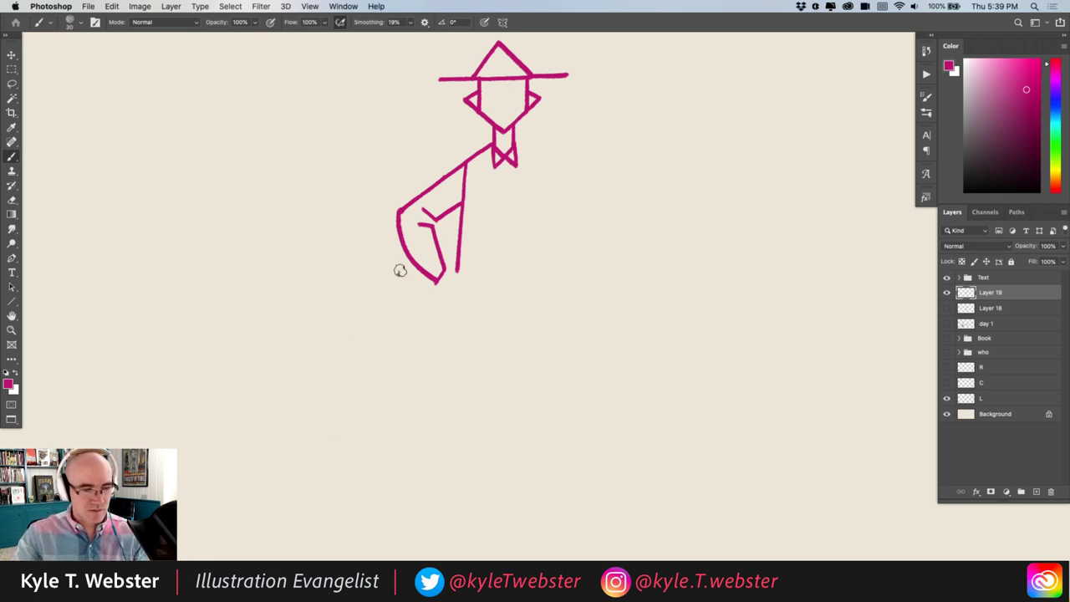
# Step: Add claw finger strokes at the arm's tip to form the hand
pyautogui.moveTo(376, 215); pyautogui.dragTo(369, 240)
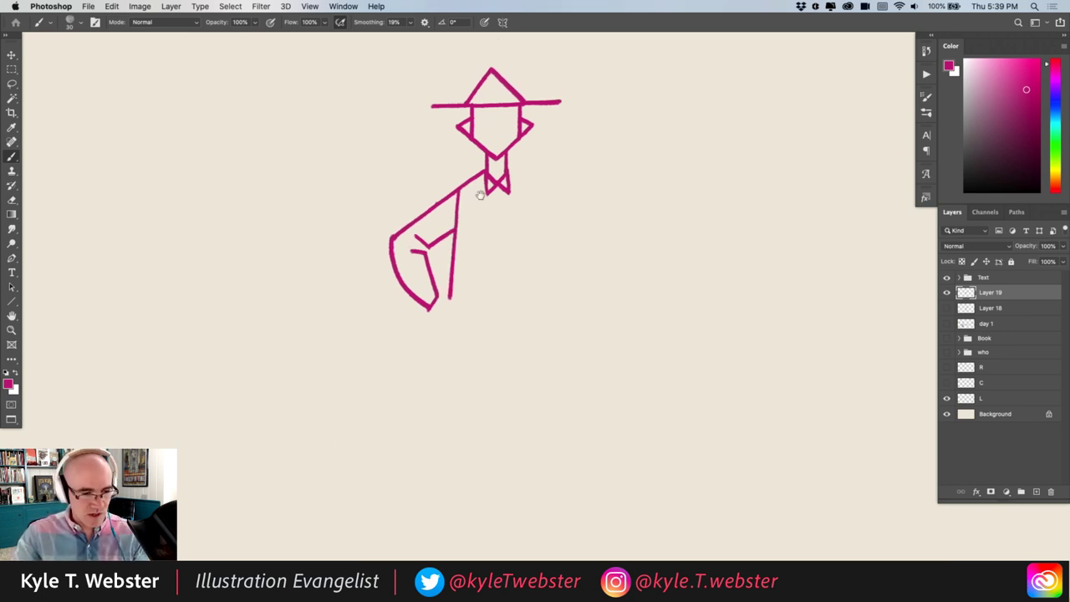
pyautogui.moveTo(378, 307); pyautogui.dragTo(372, 280)
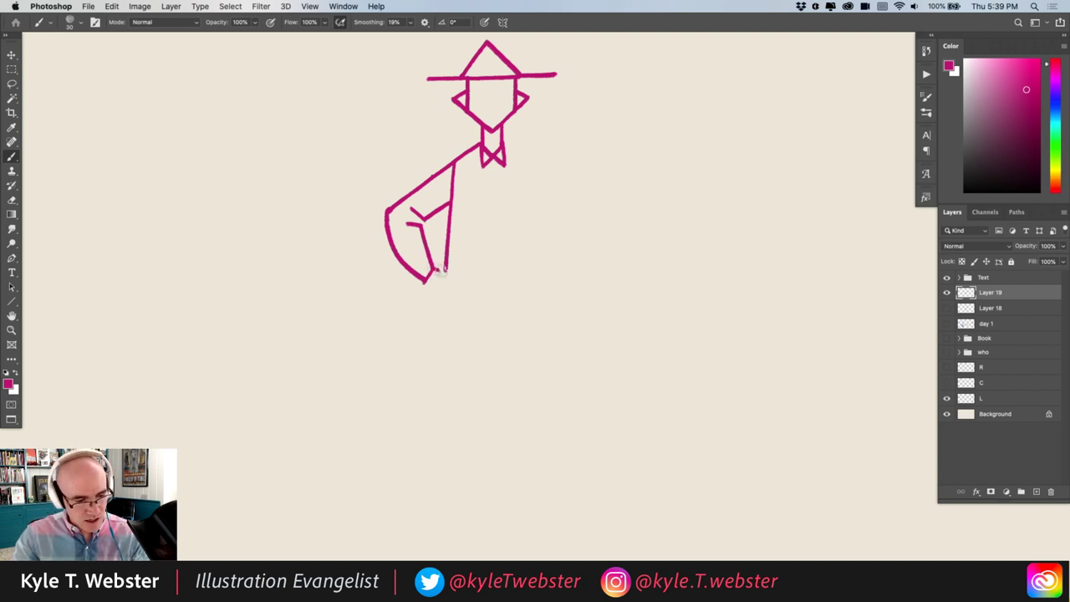
pyautogui.moveTo(441, 270); pyautogui.dragTo(454, 273)
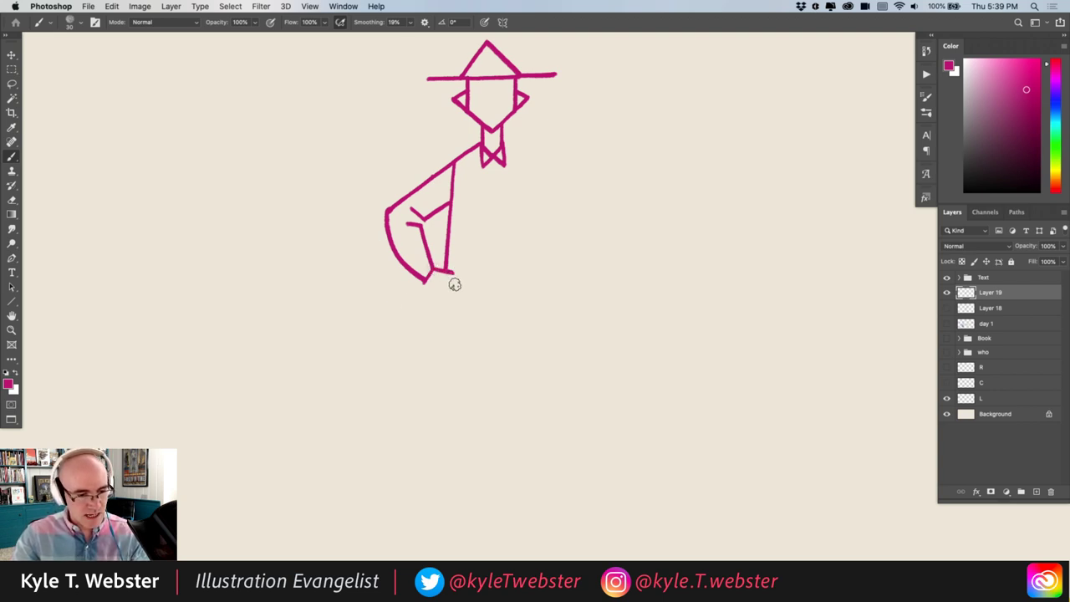
pyautogui.moveTo(450, 271)
pyautogui.mouseDown()
pyautogui.moveTo(471, 290)
pyautogui.moveTo(464, 301)
pyautogui.mouseUp()
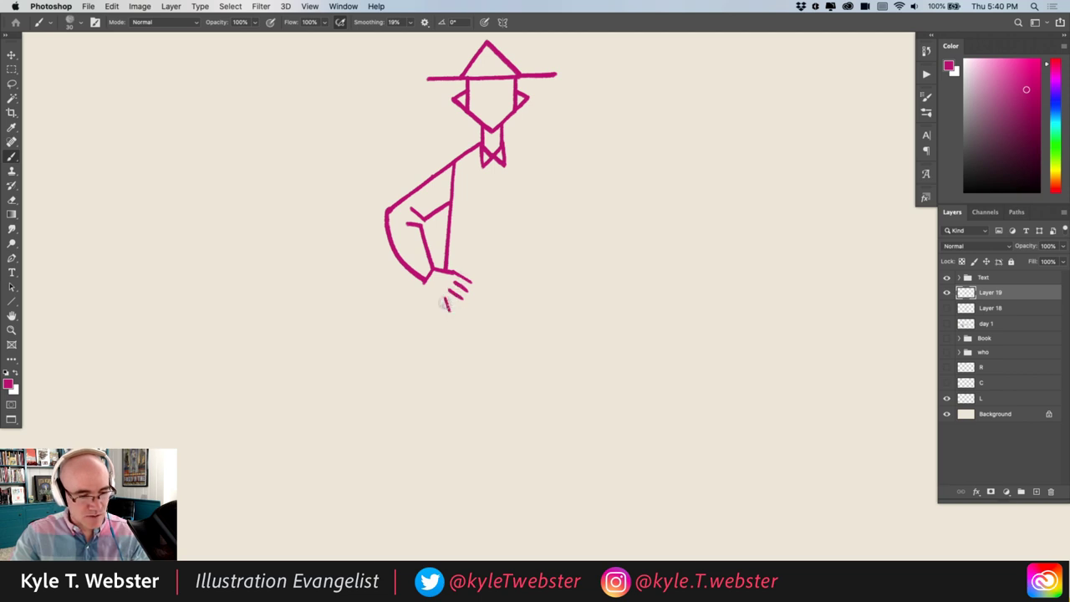
pyautogui.moveTo(442, 289); pyautogui.dragTo(449, 310)
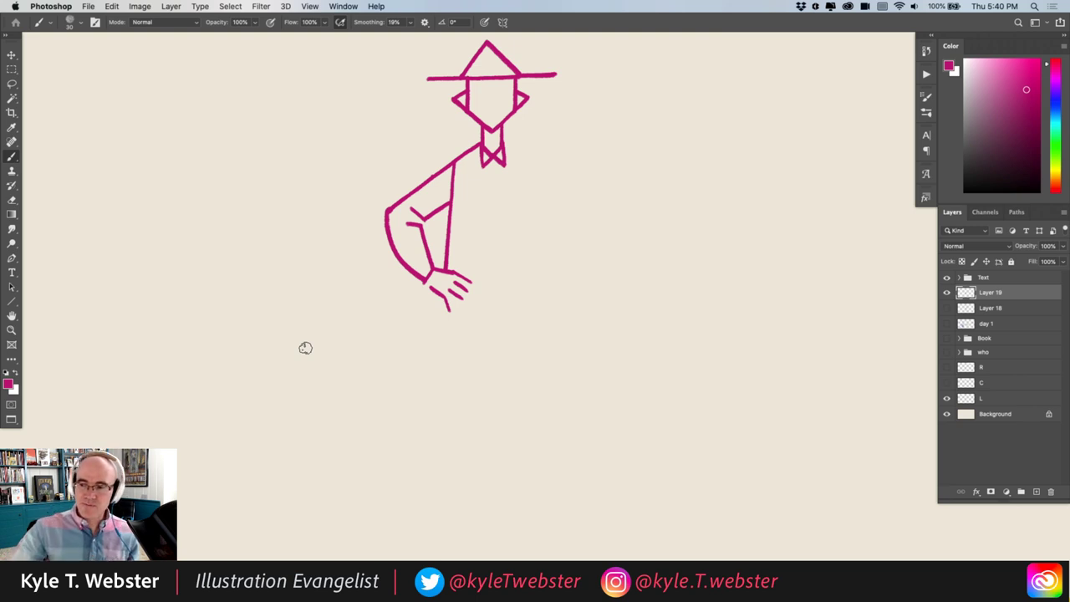
pyautogui.moveTo(395, 247); pyautogui.dragTo(374, 278)
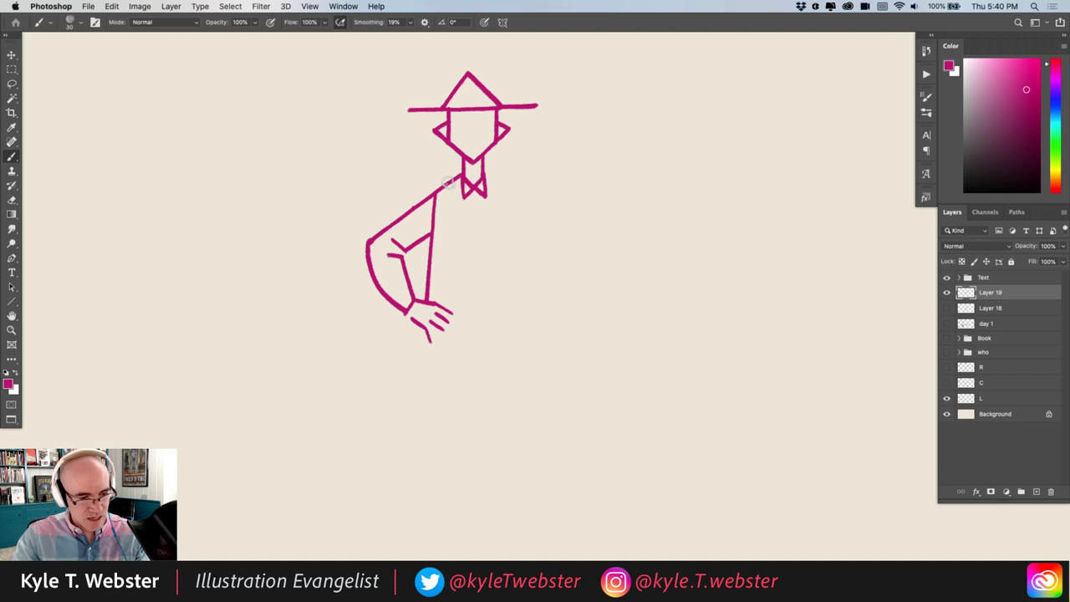
# Step: Draw a torso line and the right arm sloping down-right from the collar
pyautogui.moveTo(449, 184); pyautogui.dragTo(449, 230)
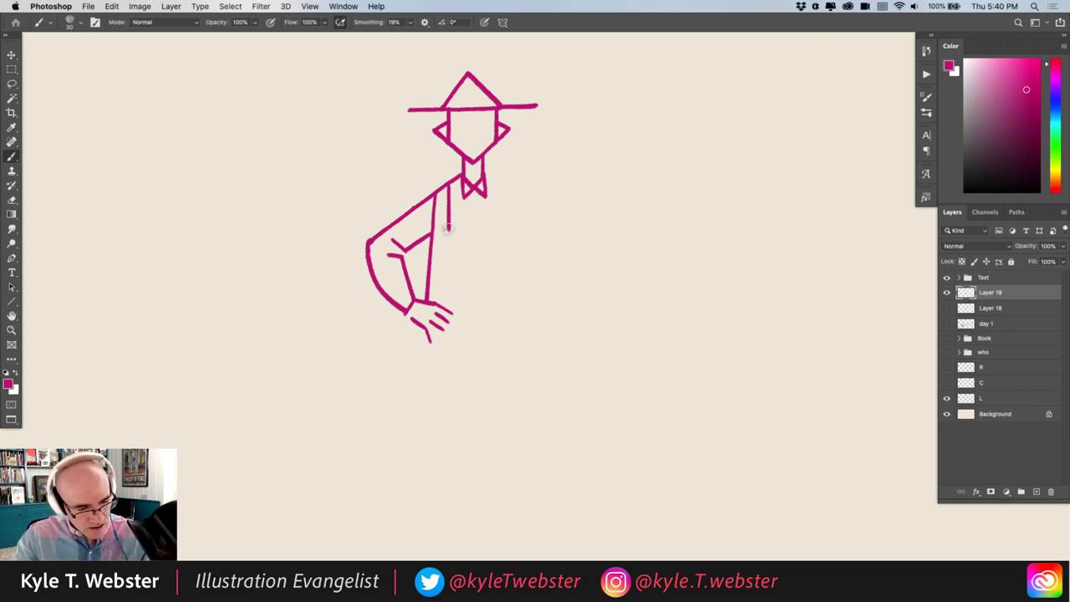
pyautogui.moveTo(448, 229); pyautogui.dragTo(436, 216)
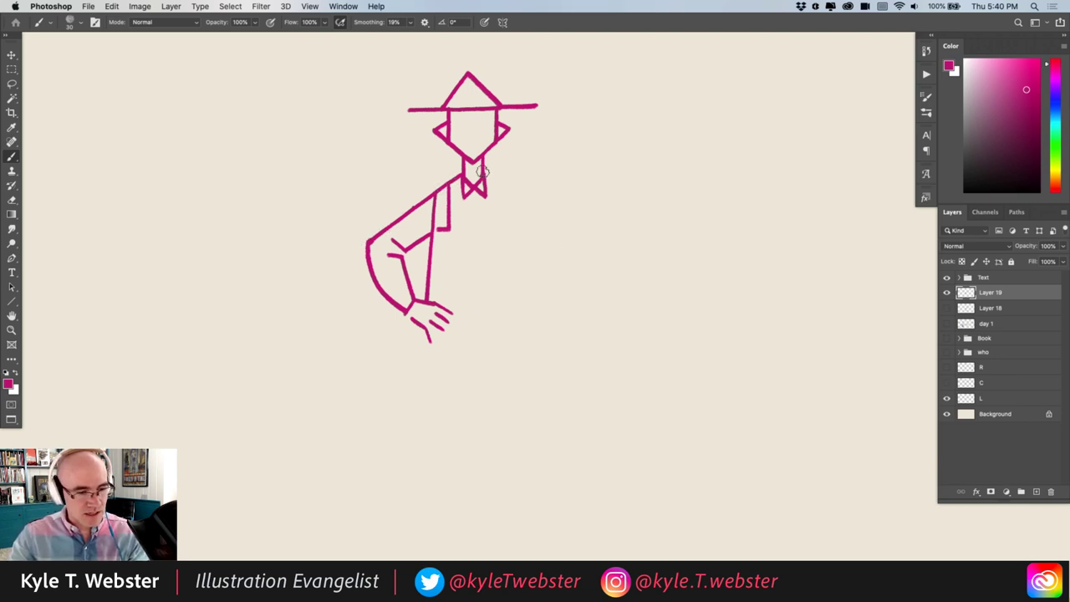
pyautogui.moveTo(488, 176); pyautogui.dragTo(569, 246)
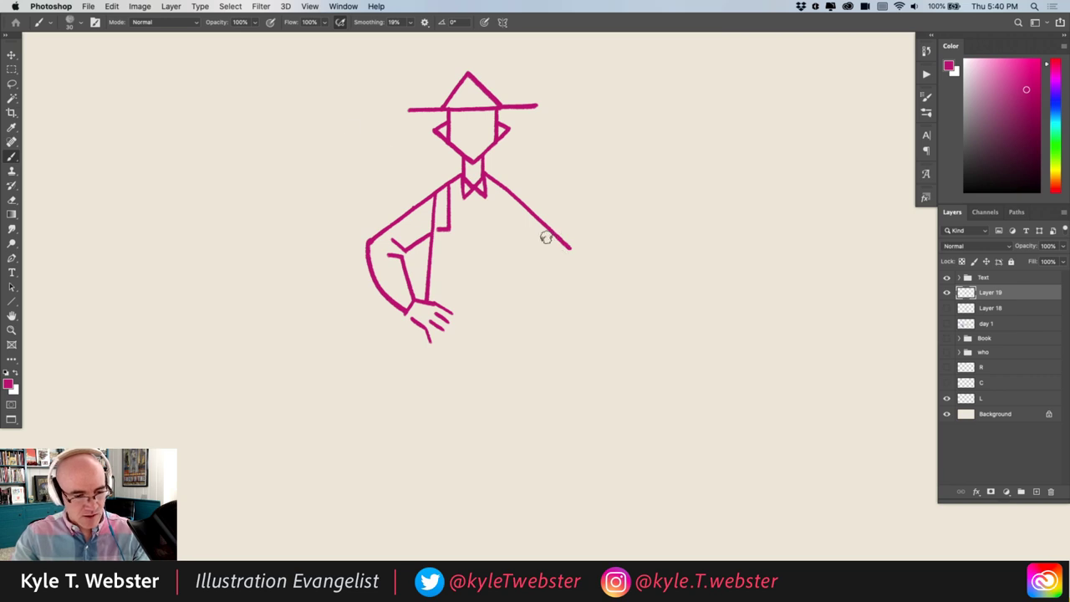
pyautogui.moveTo(569, 246)
pyautogui.mouseDown()
pyautogui.moveTo(562, 259)
pyautogui.moveTo(576, 258)
pyautogui.mouseUp()
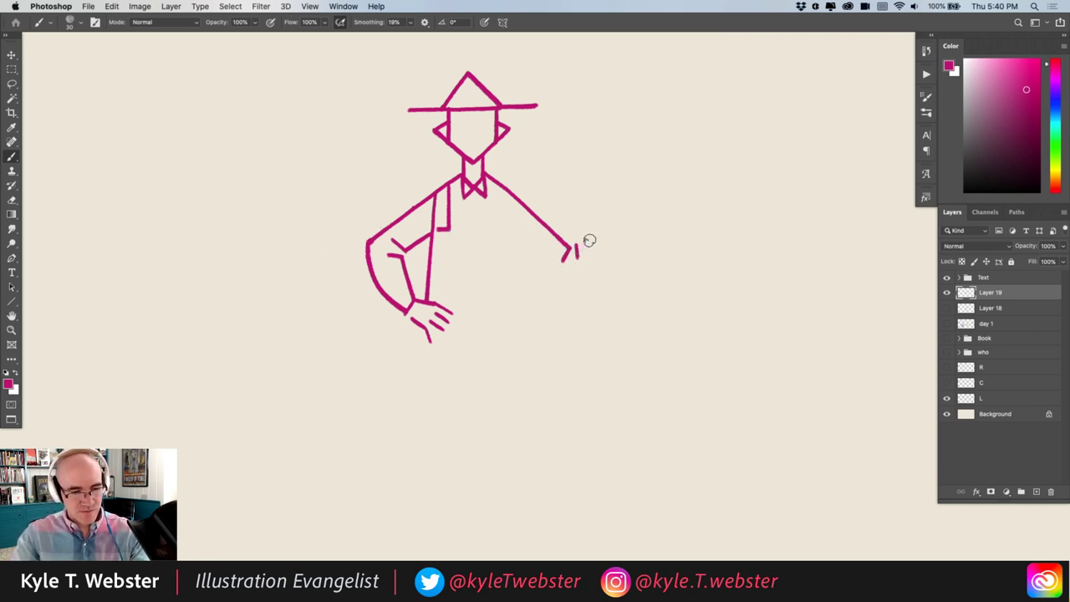
# Step: Draw the open sleeve outline: a horizontal bar with a short drop at its end
pyautogui.moveTo(578, 244); pyautogui.dragTo(634, 244)
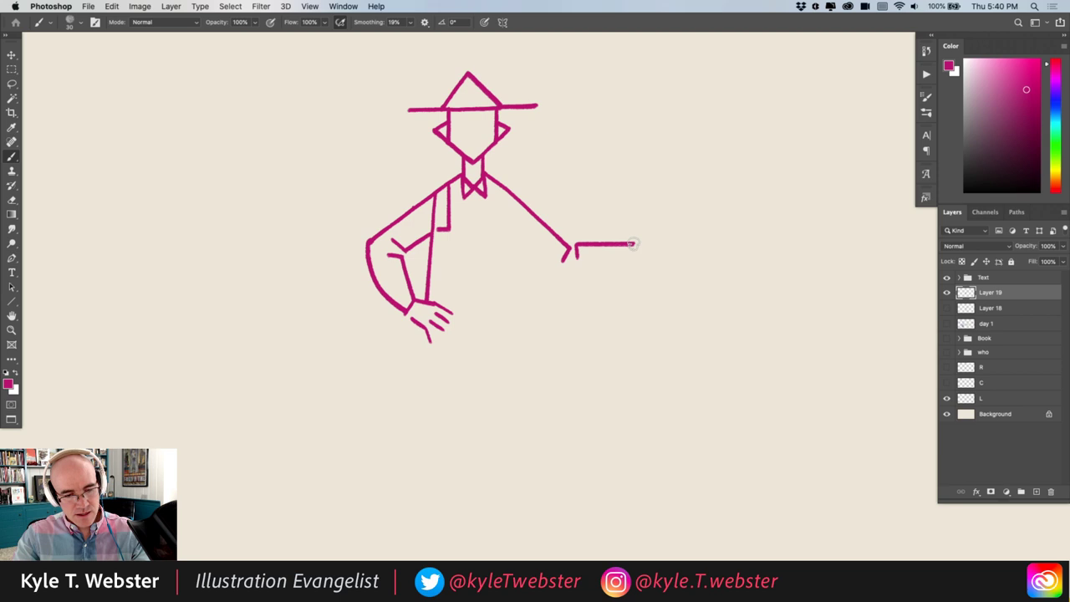
pyautogui.moveTo(632, 245); pyautogui.dragTo(630, 270)
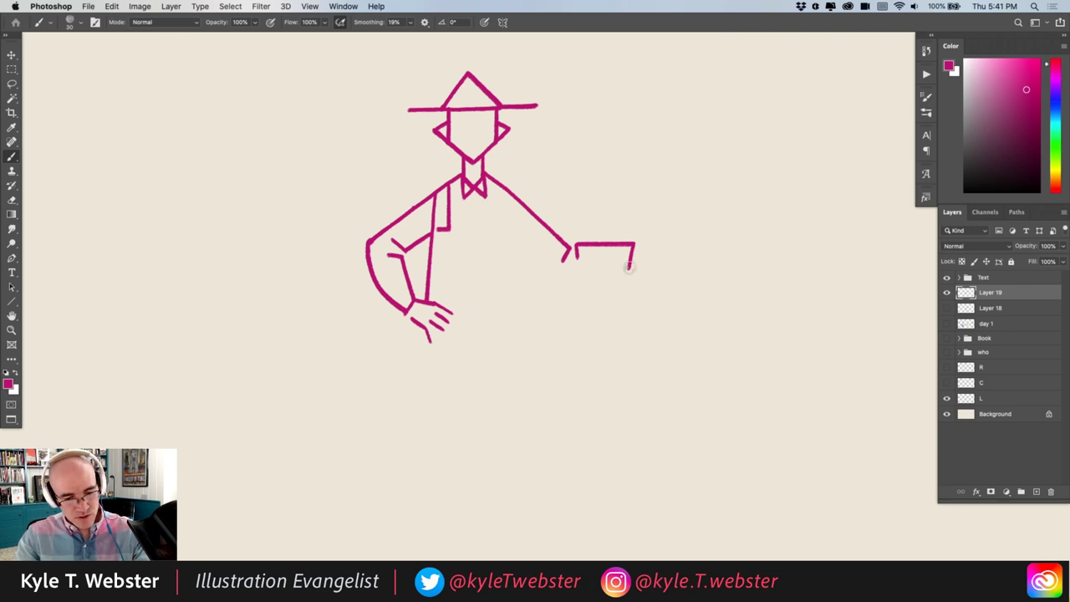
pyautogui.click(550, 274)
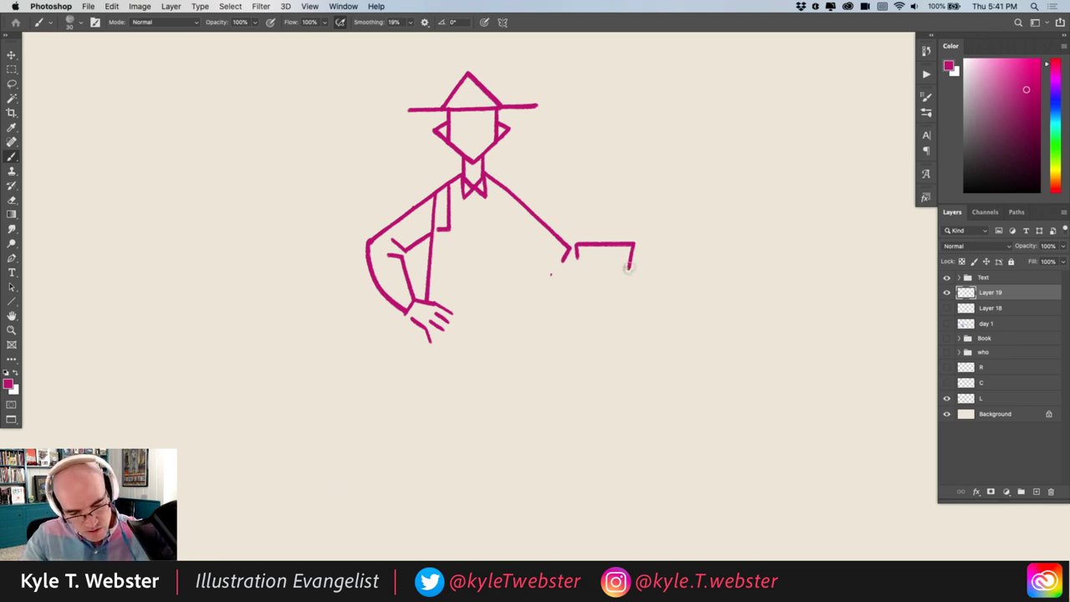
# Step: Close the sleeve's bottom, join the arm underside to the torso, and draw a strap from the collar
pyautogui.moveTo(632, 268); pyautogui.dragTo(549, 273)
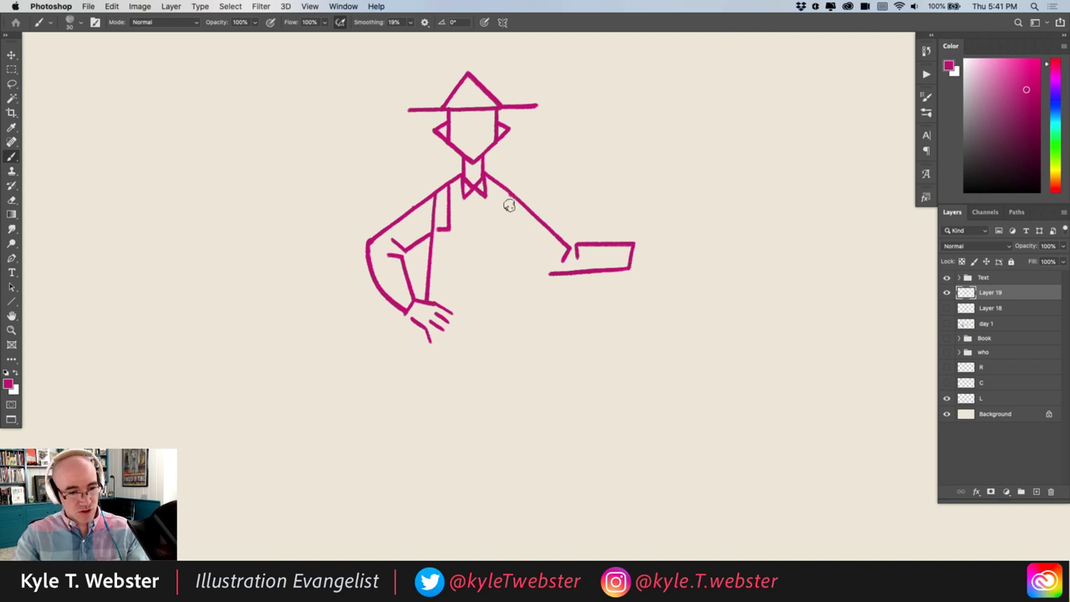
pyautogui.moveTo(510, 194); pyautogui.dragTo(524, 330)
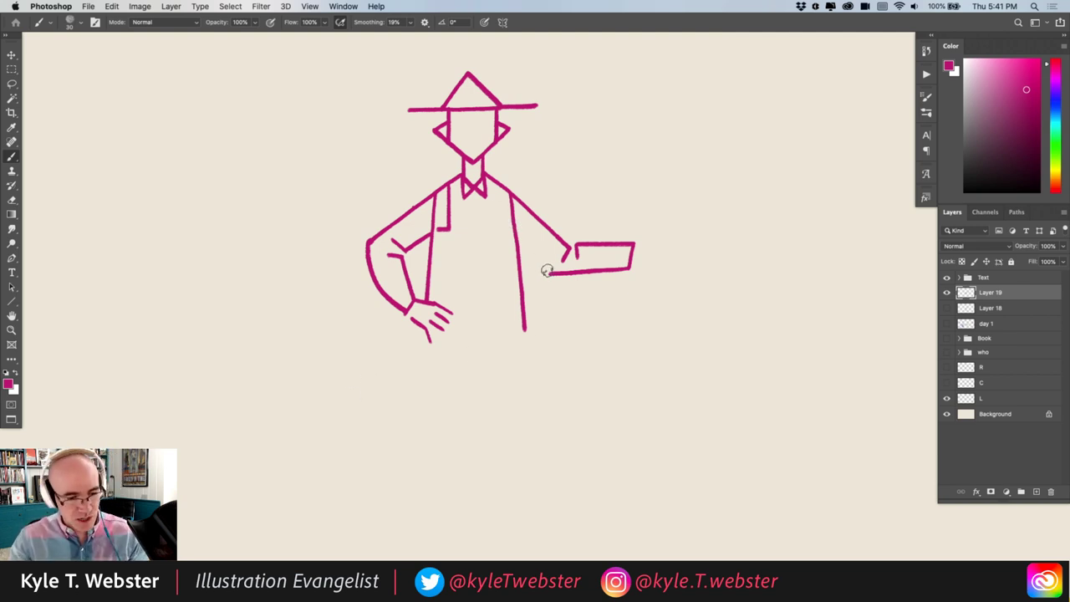
pyautogui.moveTo(548, 273); pyautogui.dragTo(516, 242)
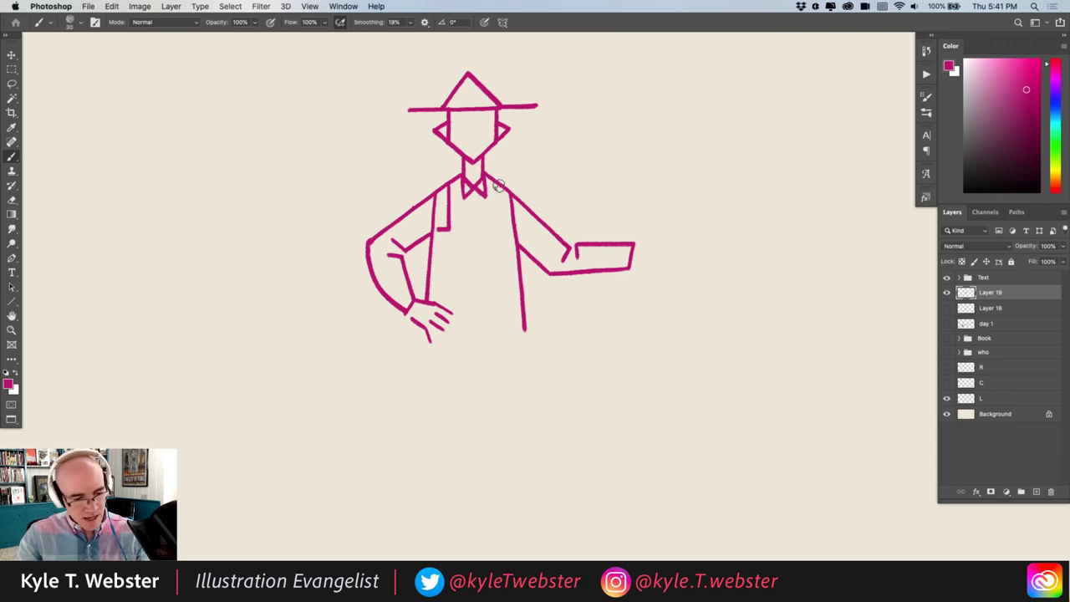
pyautogui.moveTo(496, 185)
pyautogui.mouseDown()
pyautogui.moveTo(497, 229)
pyautogui.moveTo(506, 226)
pyautogui.moveTo(450, 215)
pyautogui.mouseUp()
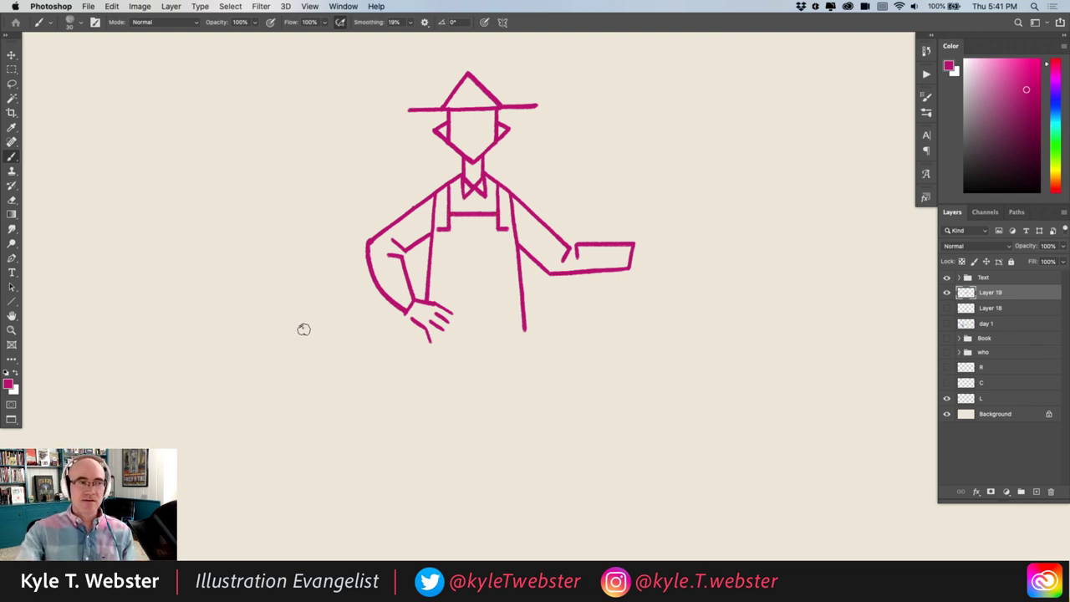
# Step: Draw a horizontal pocket line across the bib, curve it down, and dab a button mark
pyautogui.scroll(-2, 351, 255)
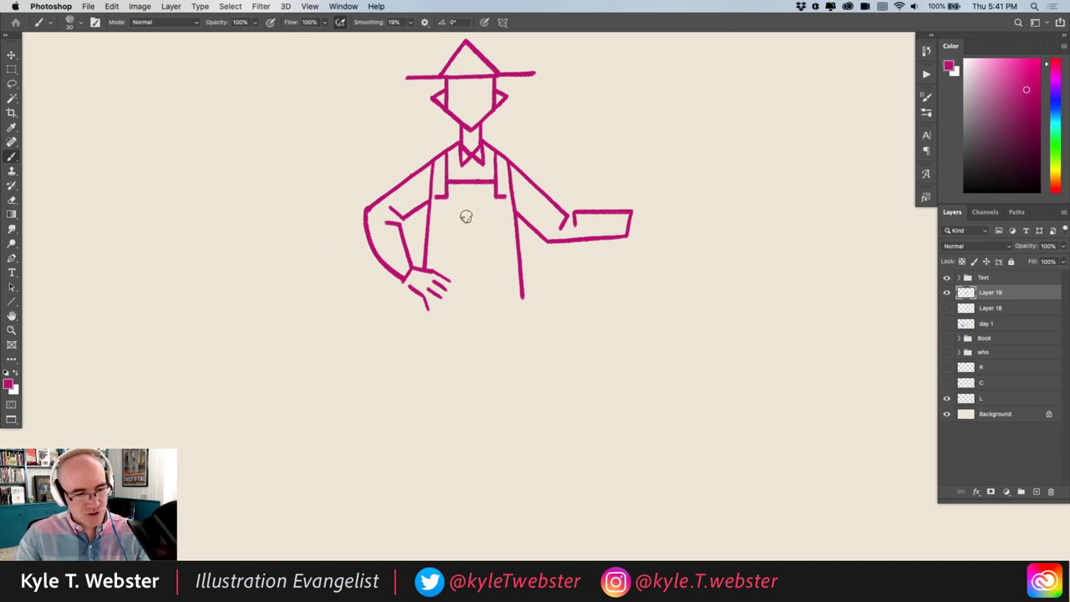
pyautogui.moveTo(494, 235); pyautogui.dragTo(449, 235)
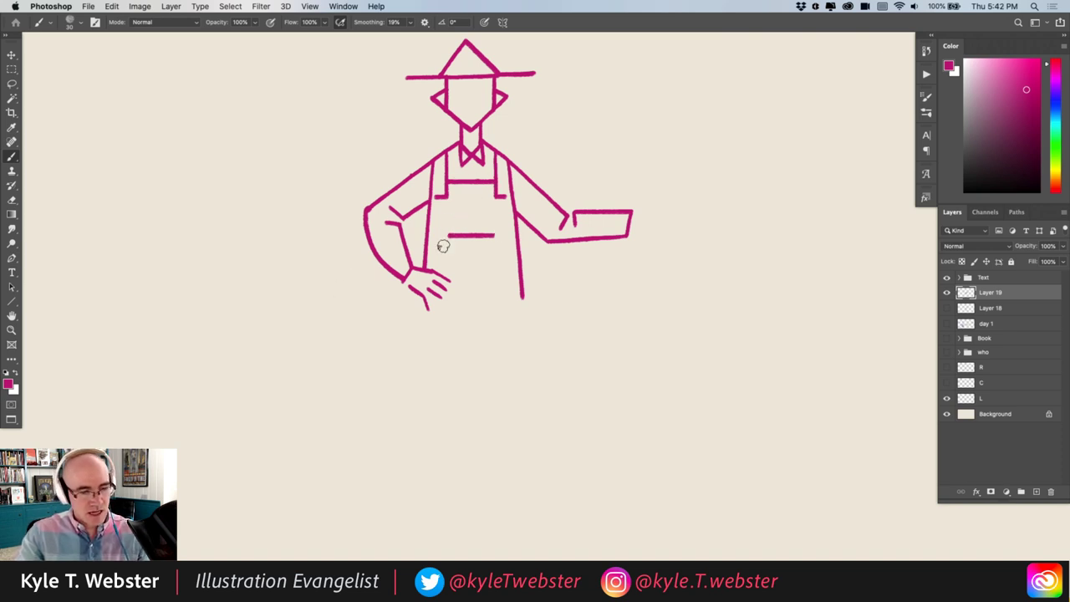
pyautogui.moveTo(423, 264)
pyautogui.mouseDown()
pyautogui.moveTo(442, 239)
pyautogui.moveTo(494, 236)
pyautogui.moveTo(508, 258)
pyautogui.moveTo(518, 250)
pyautogui.mouseUp()
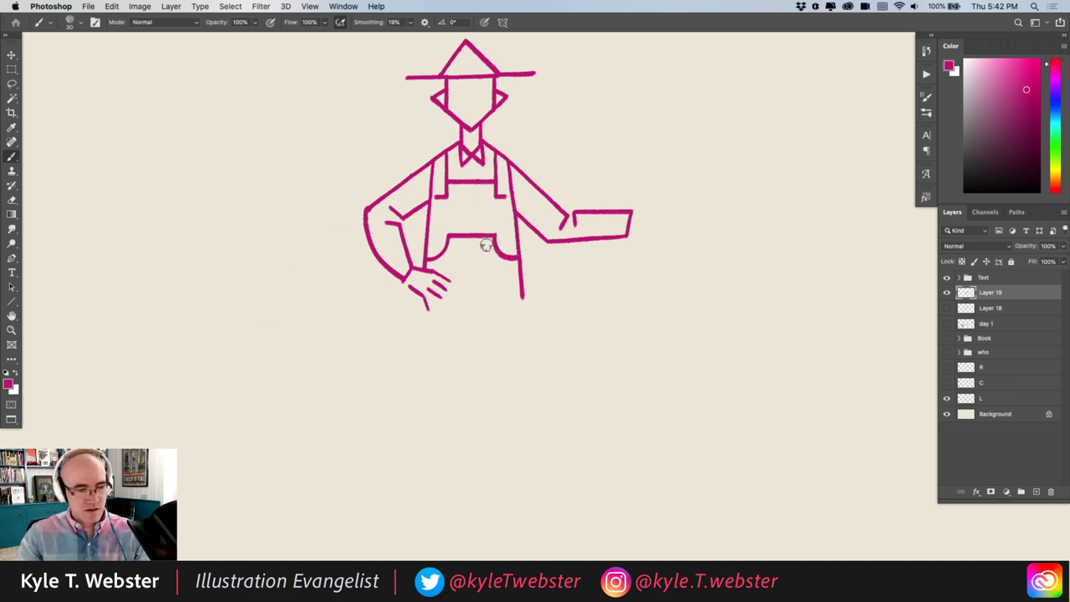
pyautogui.click(454, 245)
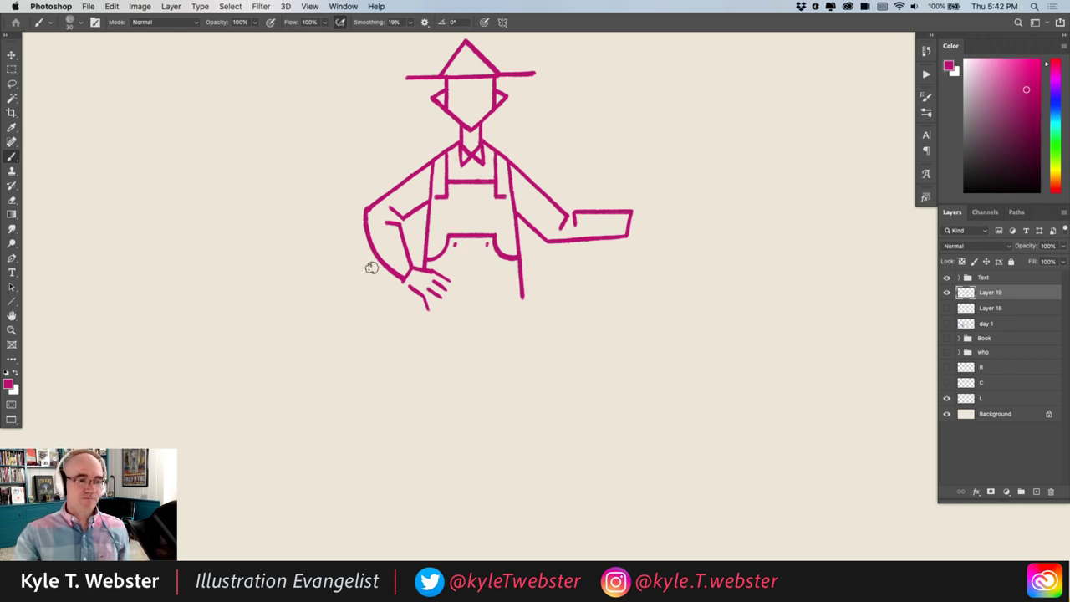
pyautogui.moveTo(337, 259); pyautogui.dragTo(337, 235)
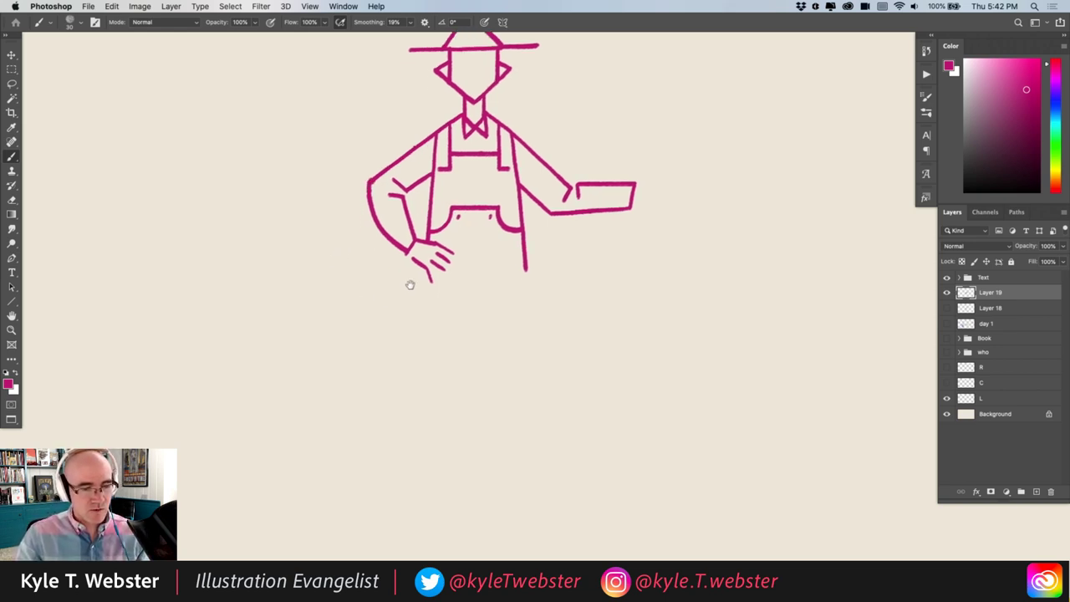
# Step: Draw fingers on the outstretched hand and a two-edged handle running through it
pyautogui.moveTo(410, 285); pyautogui.dragTo(340, 359)
pyautogui.moveTo(542, 264)
pyautogui.mouseDown()
pyautogui.moveTo(501, 274)
pyautogui.moveTo(541, 247)
pyautogui.moveTo(552, 257)
pyautogui.mouseUp()
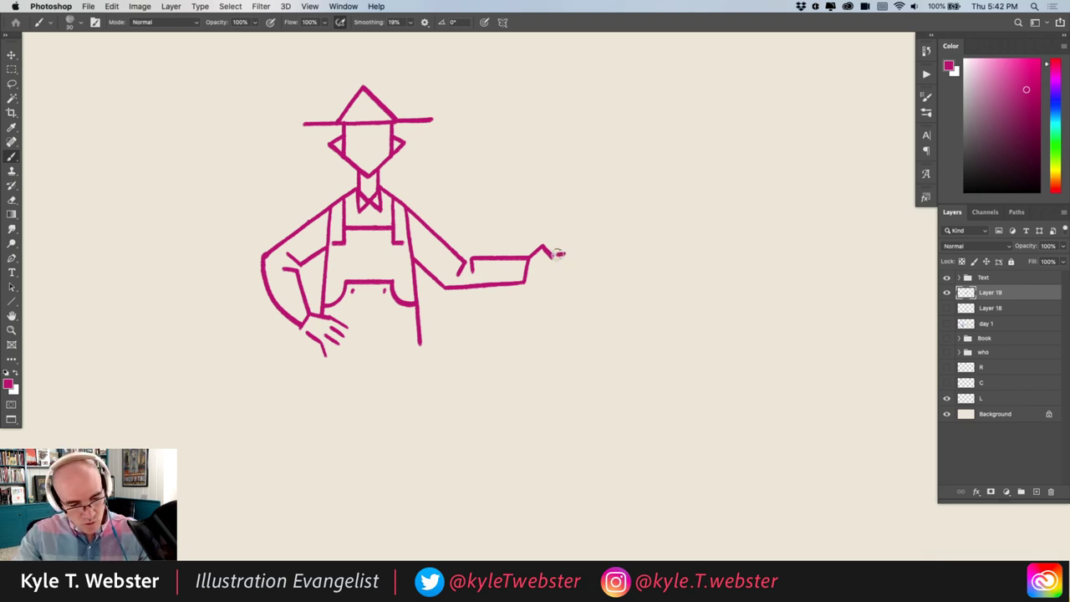
pyautogui.moveTo(555, 254)
pyautogui.mouseDown()
pyautogui.moveTo(566, 254)
pyautogui.moveTo(543, 282)
pyautogui.mouseUp()
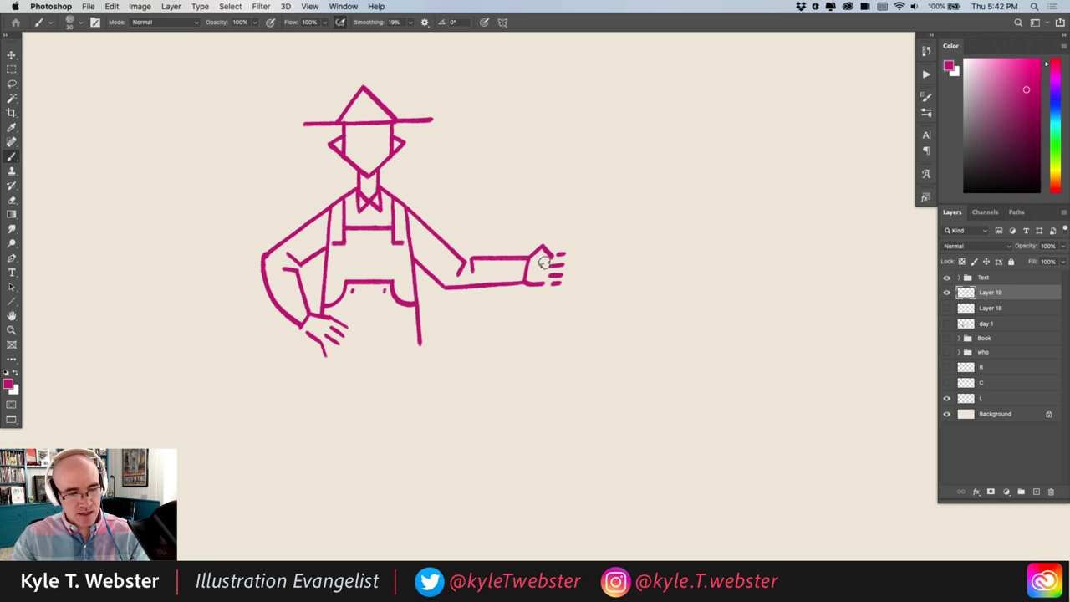
pyautogui.moveTo(543, 261); pyautogui.dragTo(544, 330)
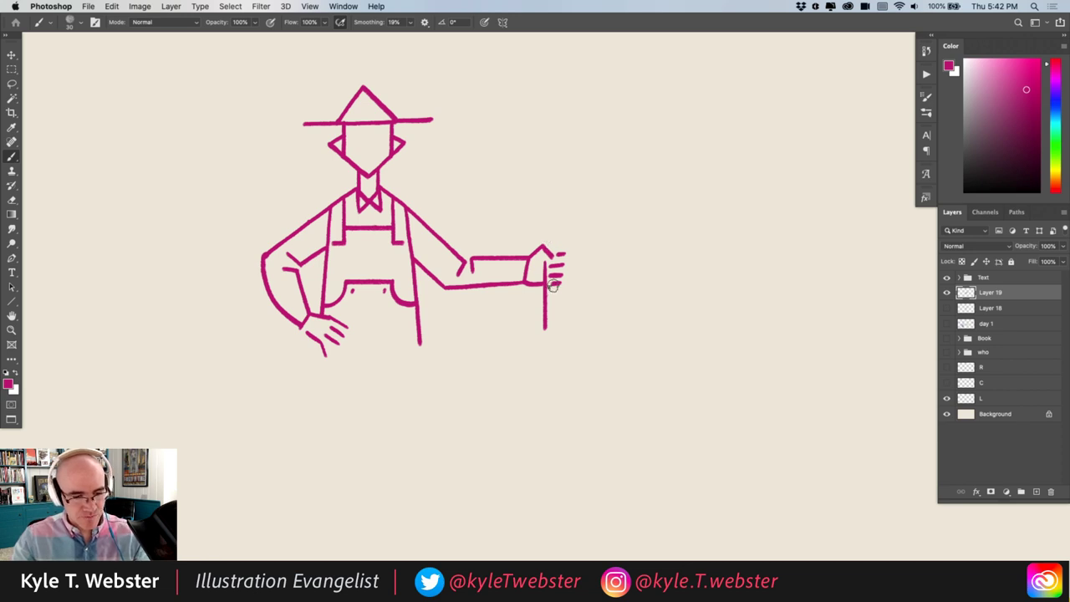
pyautogui.moveTo(554, 285); pyautogui.dragTo(552, 330)
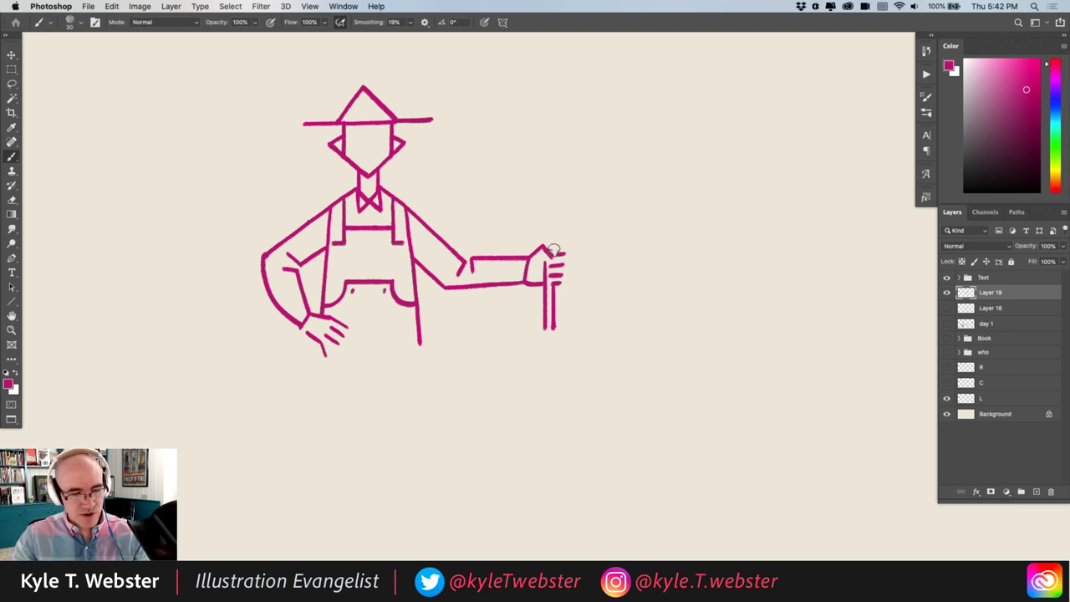
pyautogui.moveTo(553, 245); pyautogui.dragTo(546, 210)
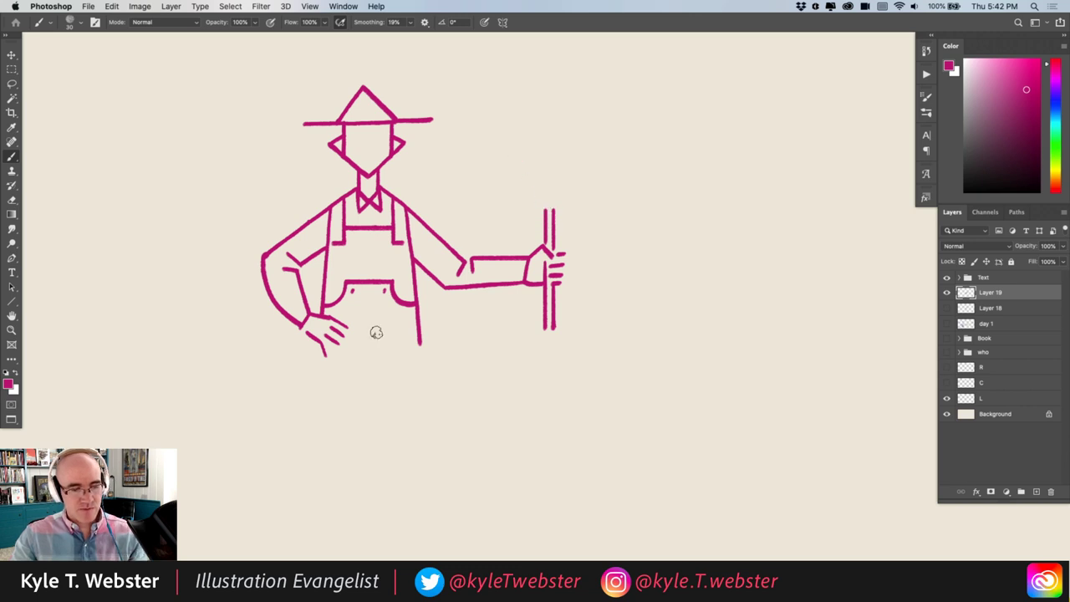
# Step: Add a crossbar and three upright tines atop the pitchfork handle
pyautogui.scroll(5, 369, 349)
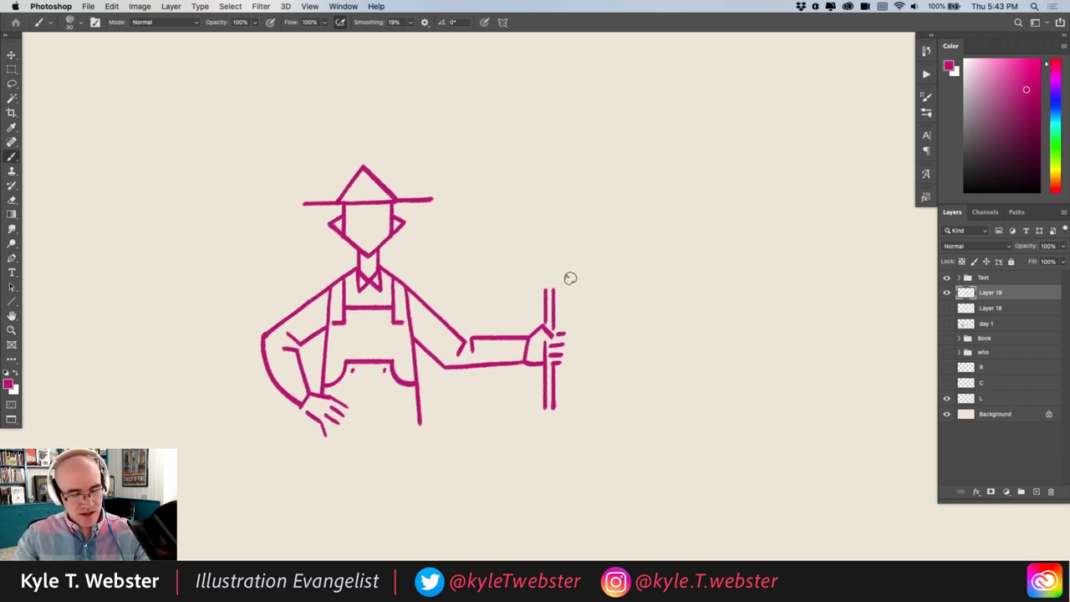
pyautogui.moveTo(528, 288); pyautogui.dragTo(571, 286)
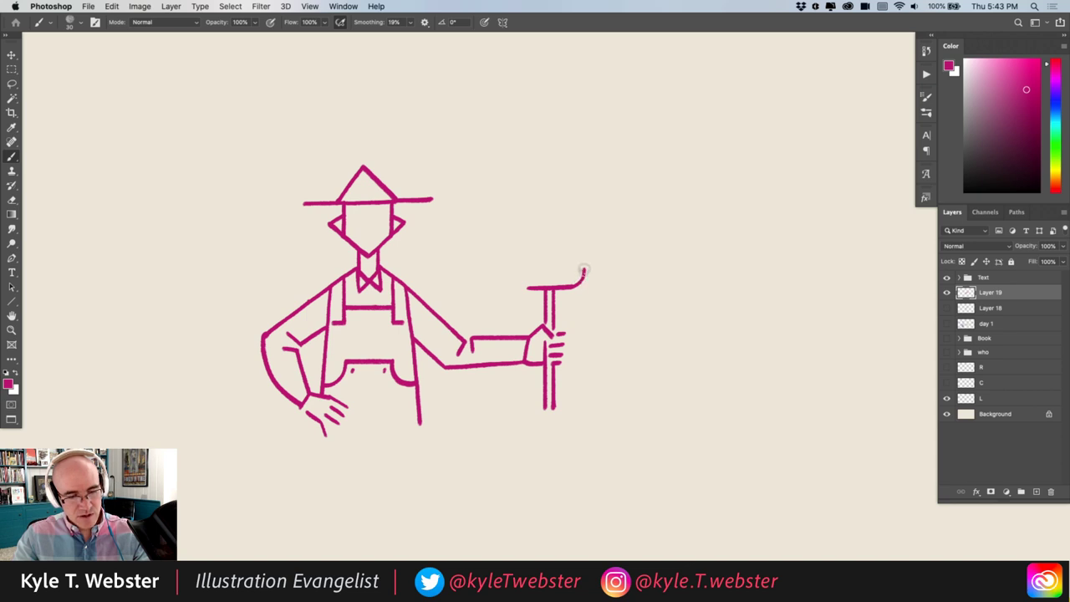
pyautogui.moveTo(584, 270); pyautogui.dragTo(583, 226)
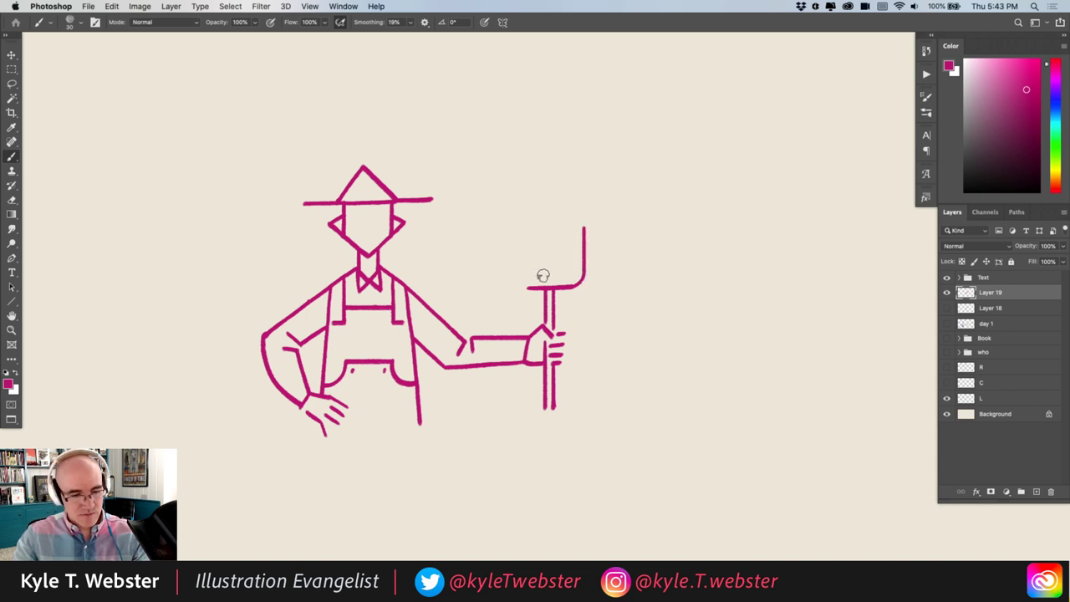
pyautogui.moveTo(548, 286); pyautogui.dragTo(550, 235)
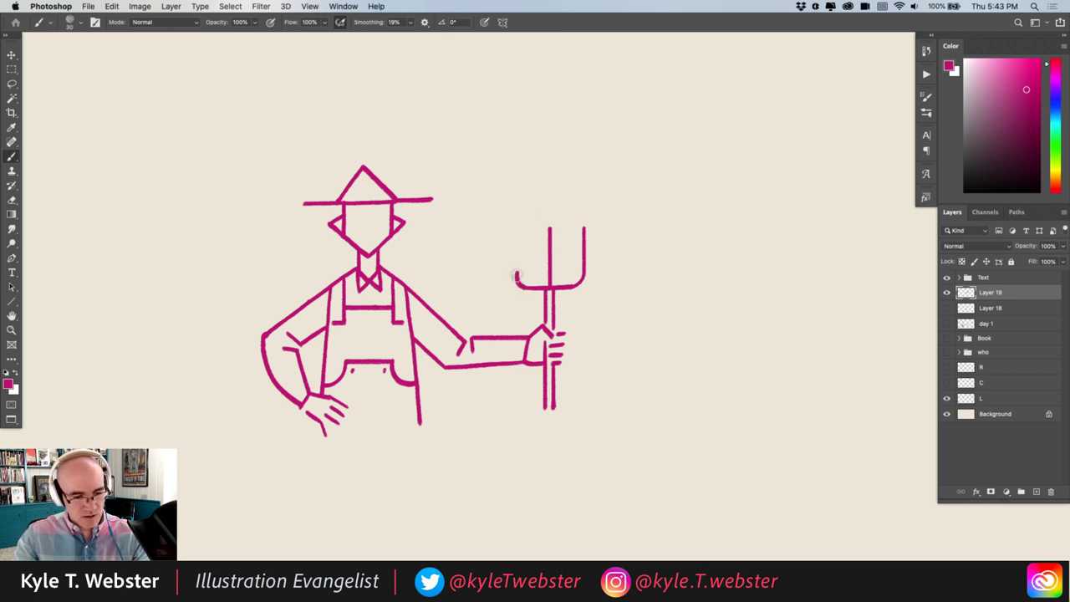
pyautogui.moveTo(516, 276); pyautogui.dragTo(516, 231)
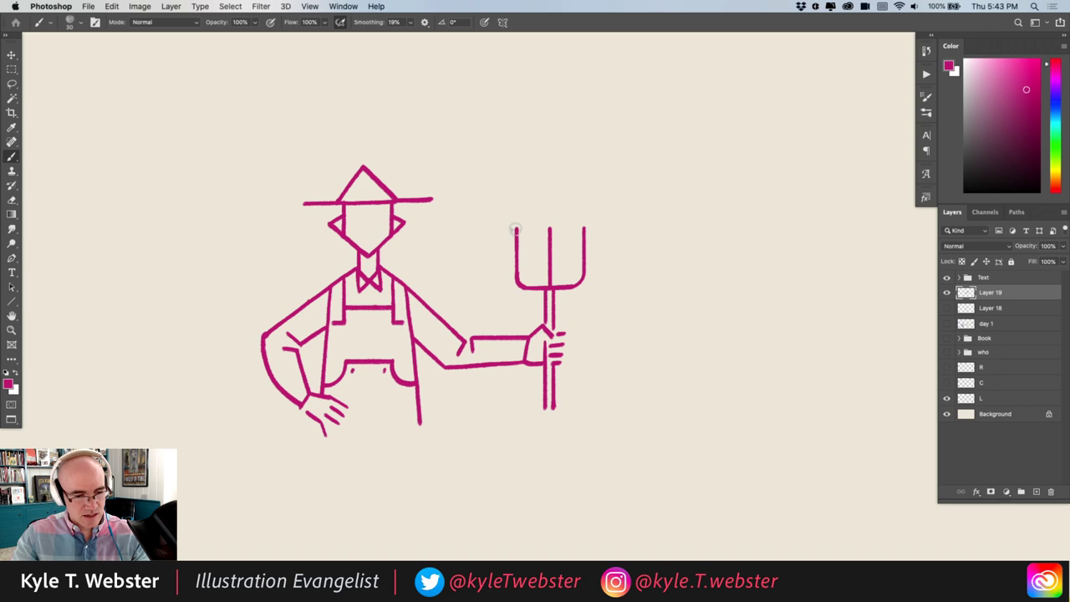
pyautogui.scroll(-1, 385, 437)
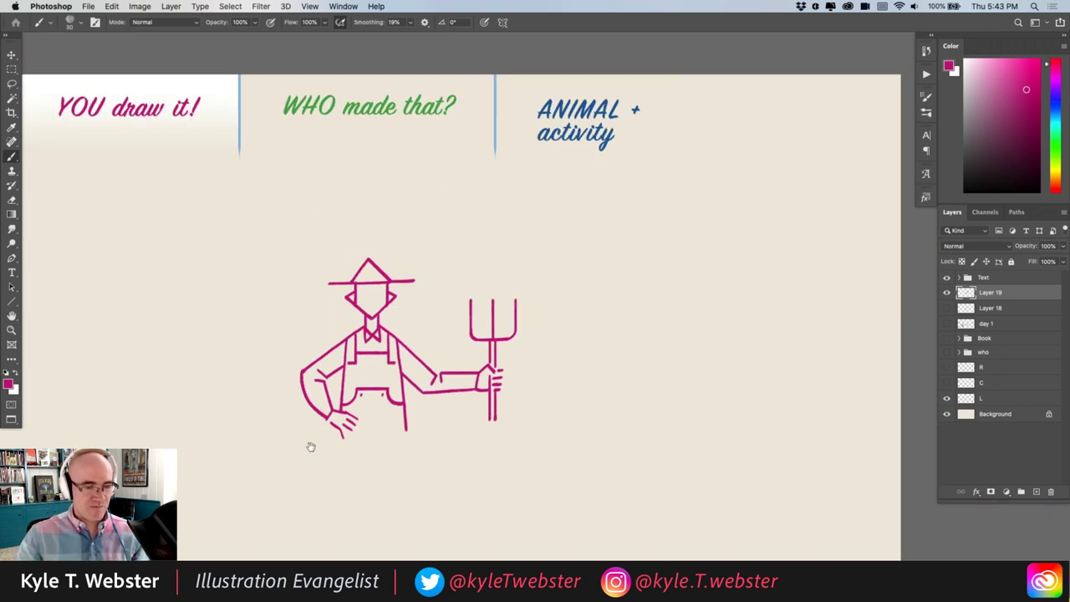
# Step: Draw the straight trouser leg down from the hip, closed at the hem
pyautogui.moveTo(310, 447); pyautogui.dragTo(399, 337)
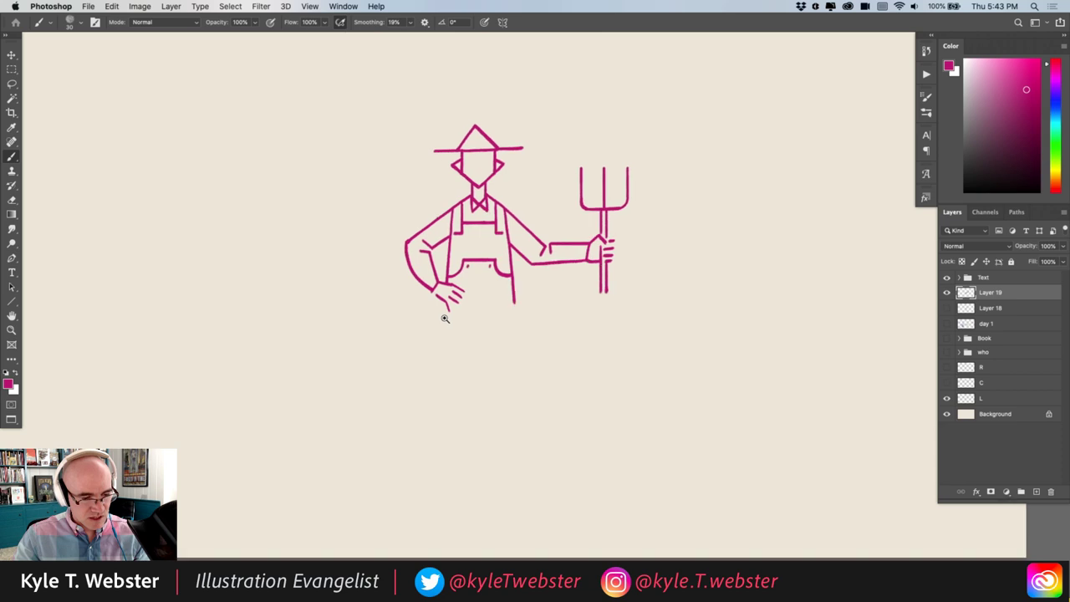
pyautogui.scroll(1, 444, 318)
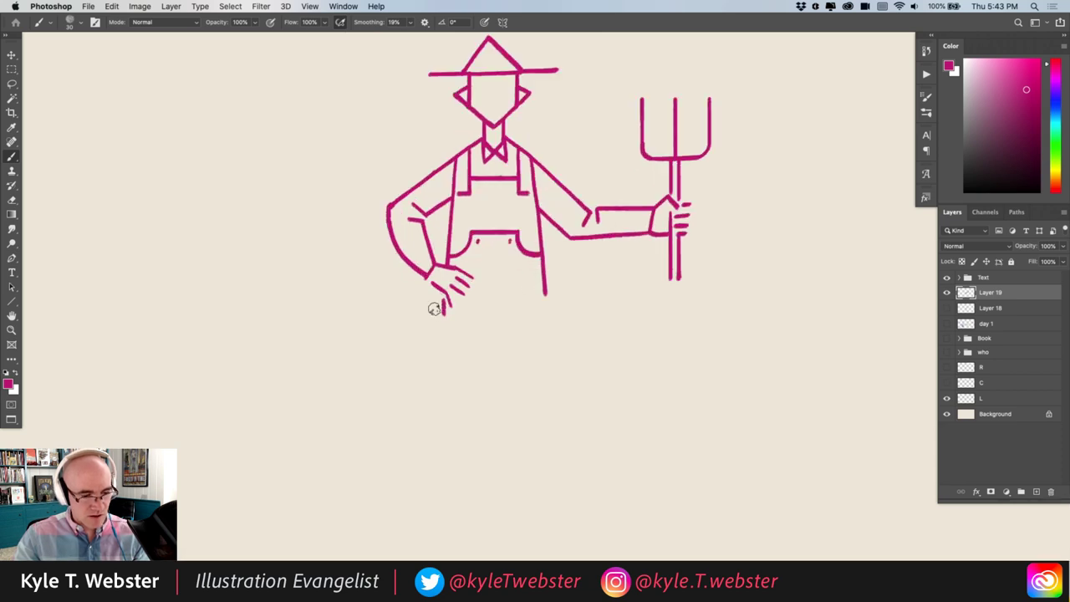
pyautogui.scroll(-3, 433, 306)
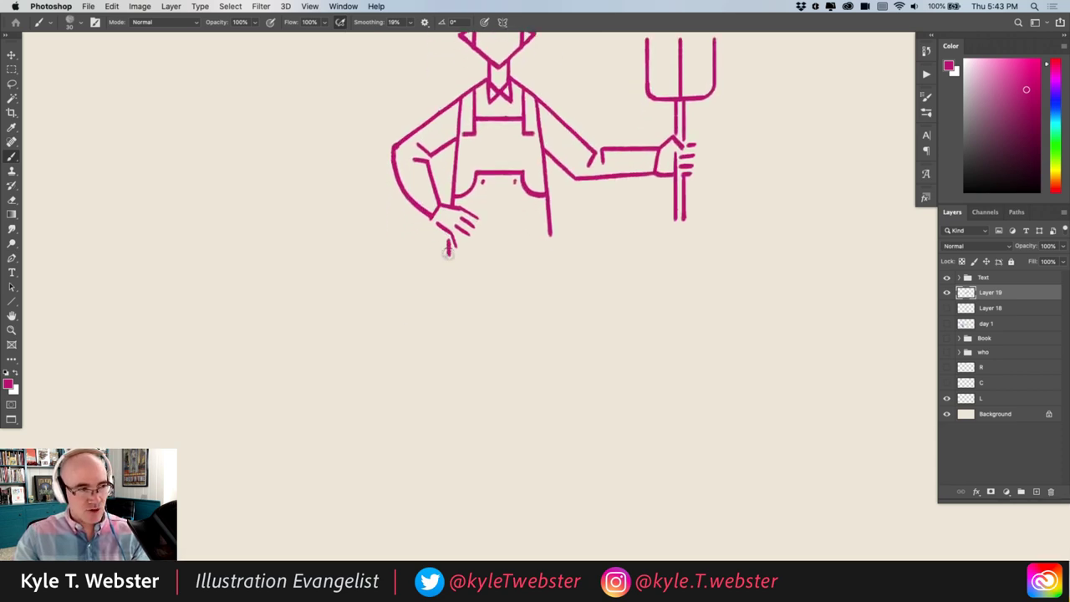
pyautogui.moveTo(448, 244); pyautogui.dragTo(448, 453)
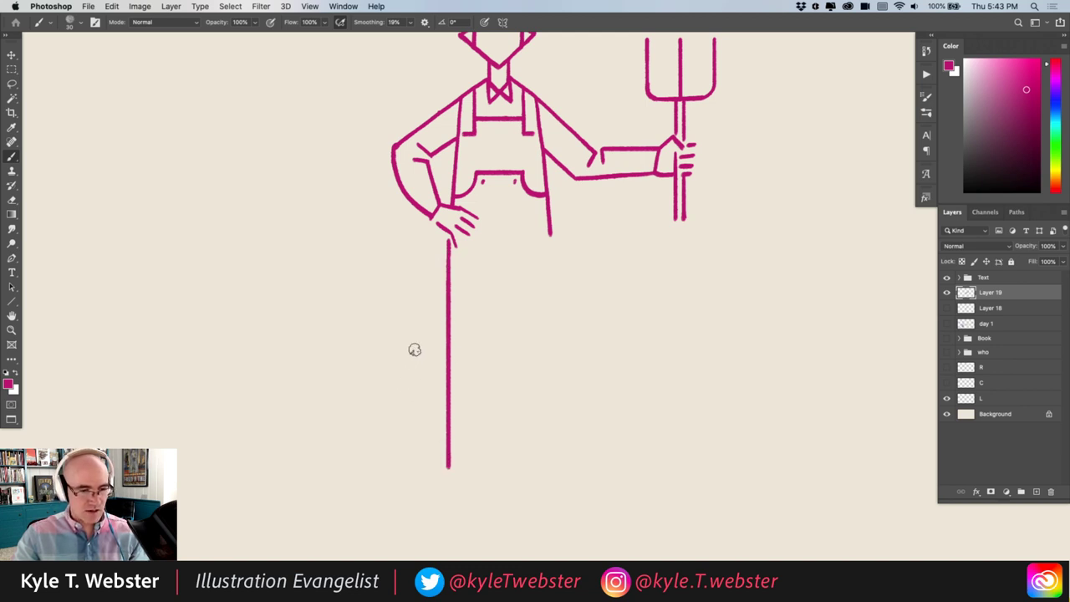
pyautogui.scroll(3, 404, 352)
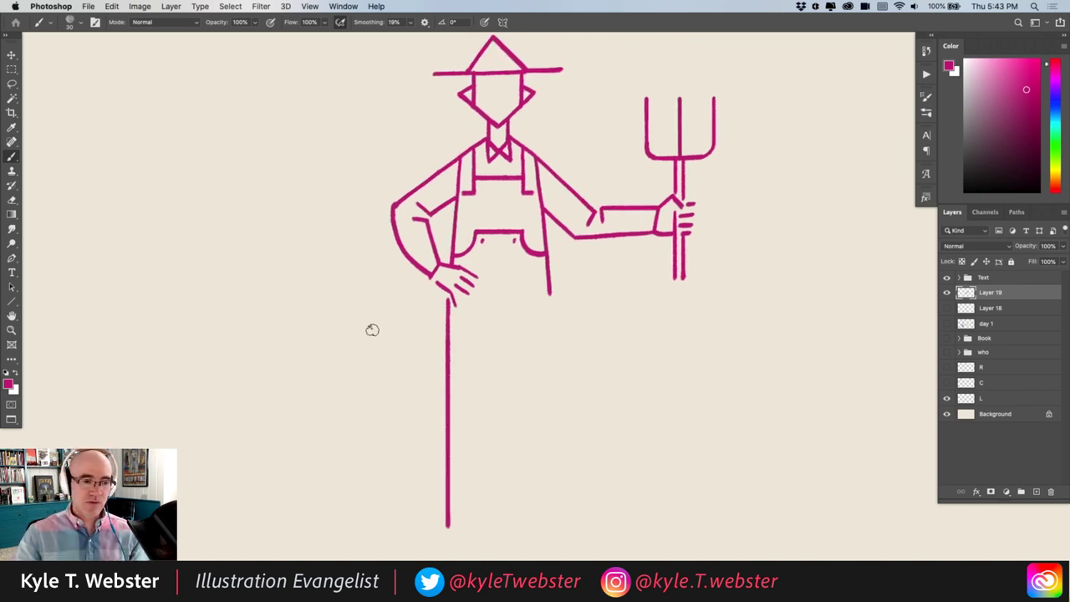
pyautogui.scroll(-2, 372, 329)
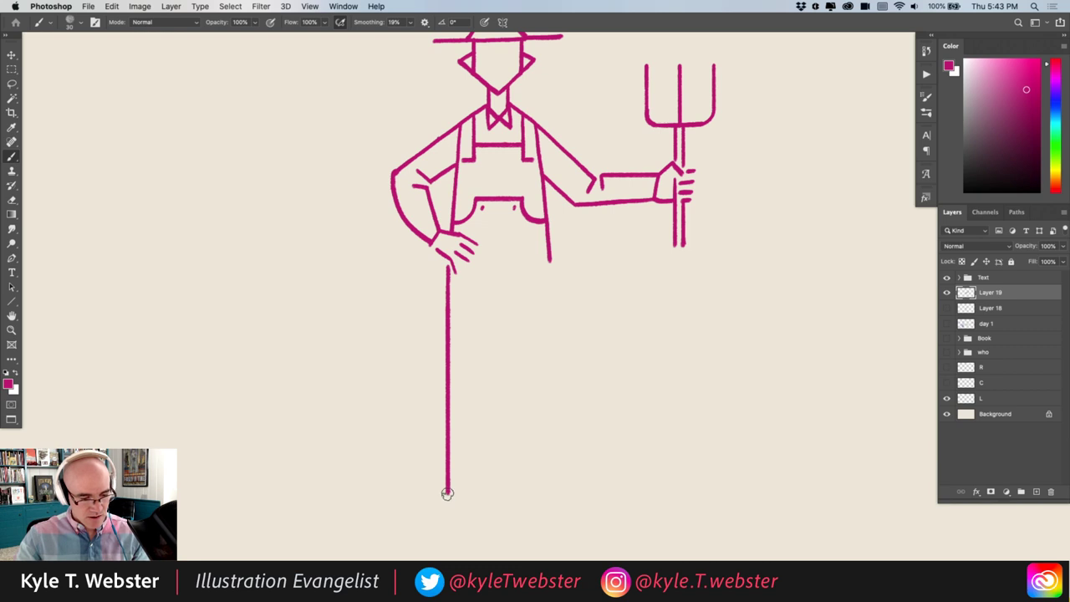
pyautogui.moveTo(450, 494); pyautogui.dragTo(489, 495)
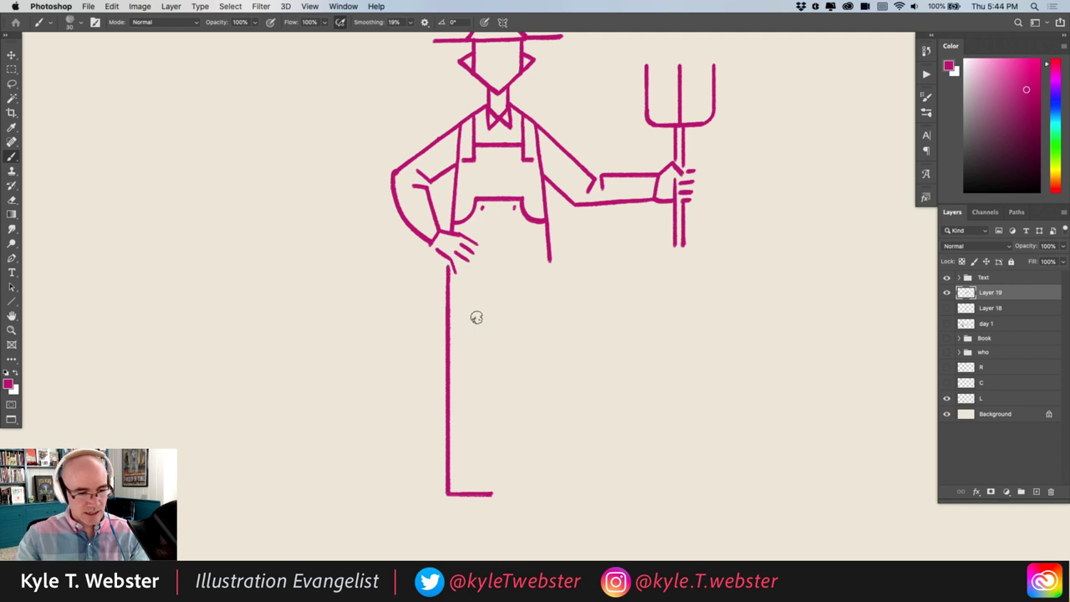
pyautogui.moveTo(497, 296); pyautogui.dragTo(485, 494)
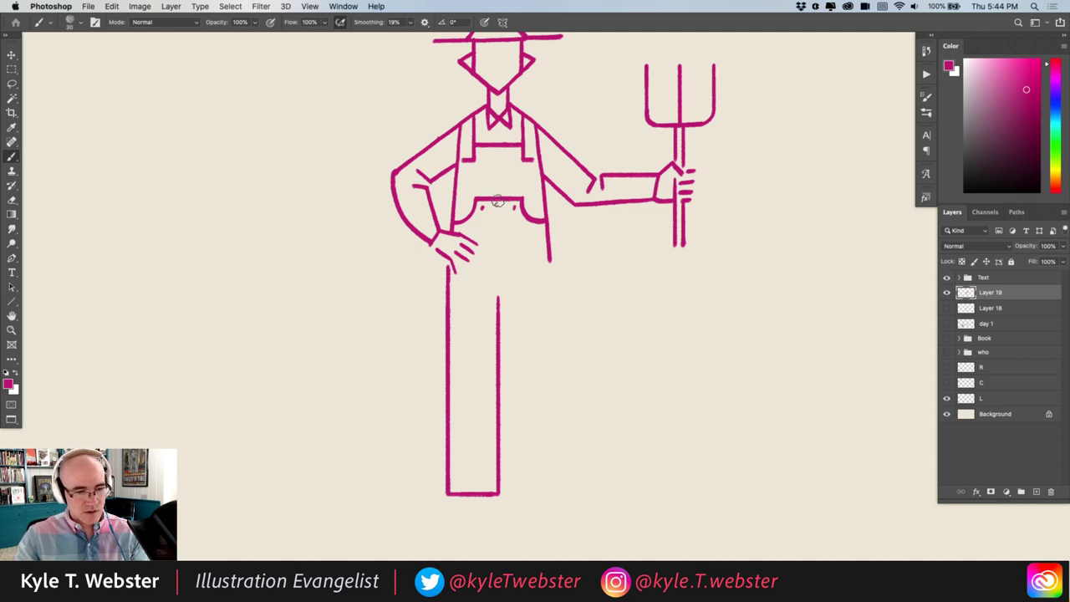
pyautogui.moveTo(497, 213); pyautogui.dragTo(497, 302)
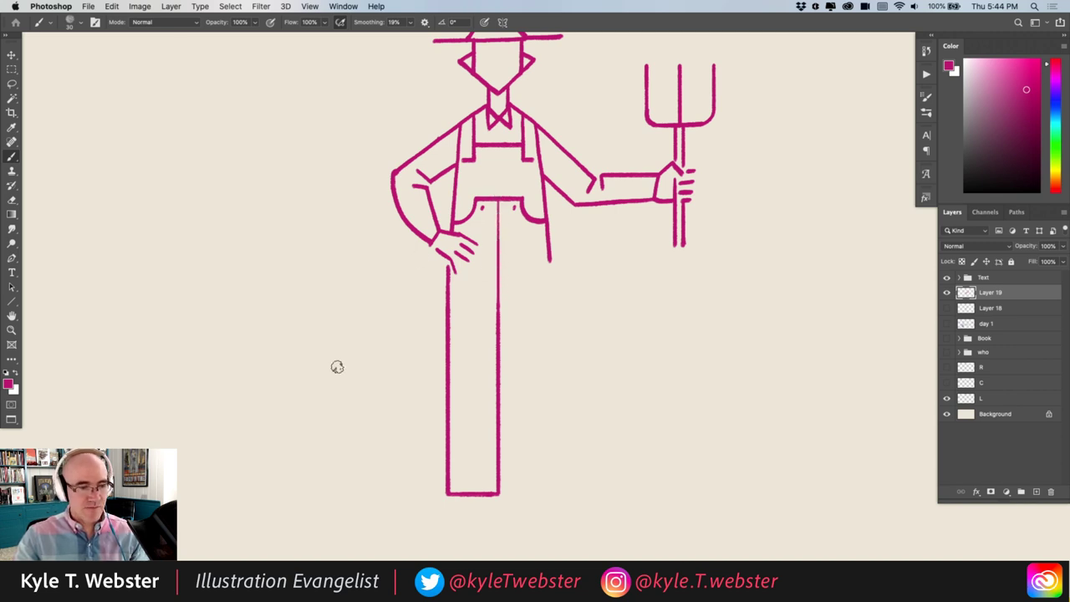
# Step: Draw the second leg angling outward, with small folds at the hip and sleeve
pyautogui.moveTo(295, 338); pyautogui.dragTo(264, 300)
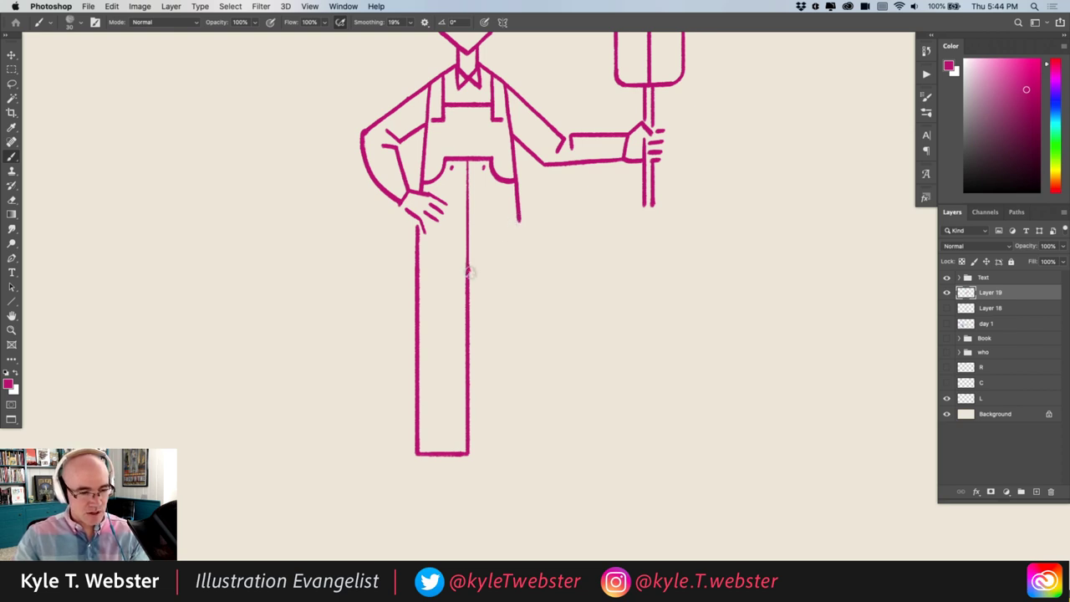
pyautogui.moveTo(468, 269); pyautogui.dragTo(549, 449)
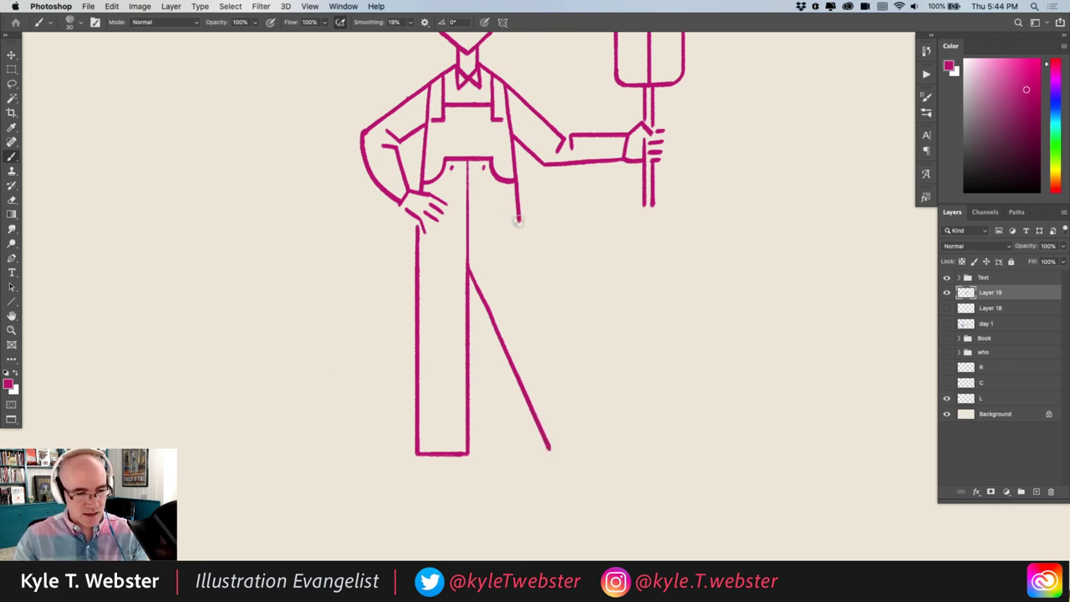
pyautogui.moveTo(517, 220); pyautogui.dragTo(510, 235)
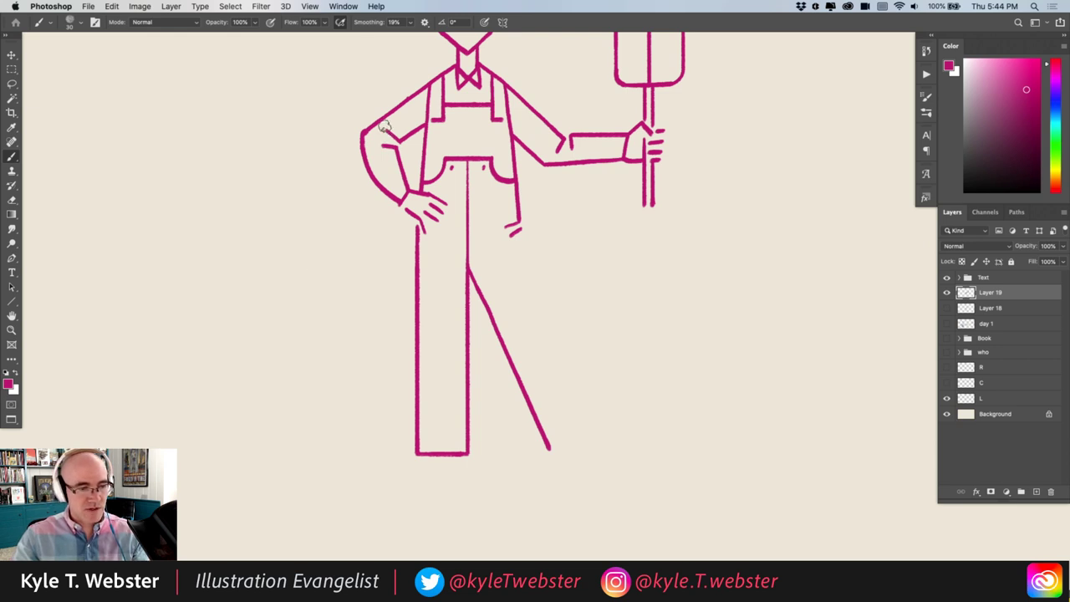
pyautogui.moveTo(387, 130); pyautogui.dragTo(400, 141)
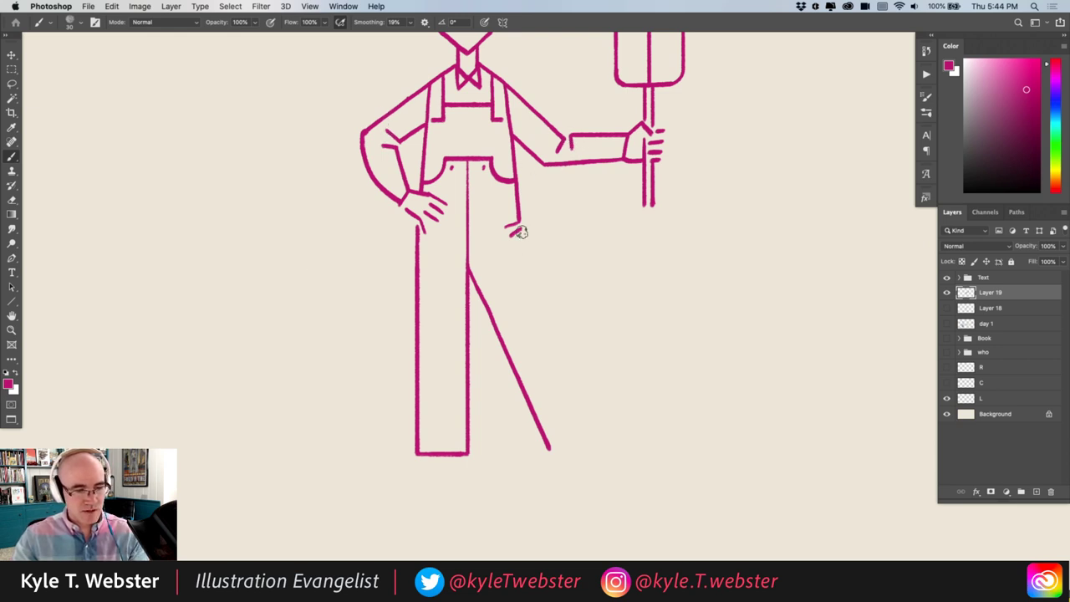
pyautogui.moveTo(518, 231)
pyautogui.mouseDown()
pyautogui.moveTo(587, 434)
pyautogui.moveTo(549, 449)
pyautogui.mouseUp()
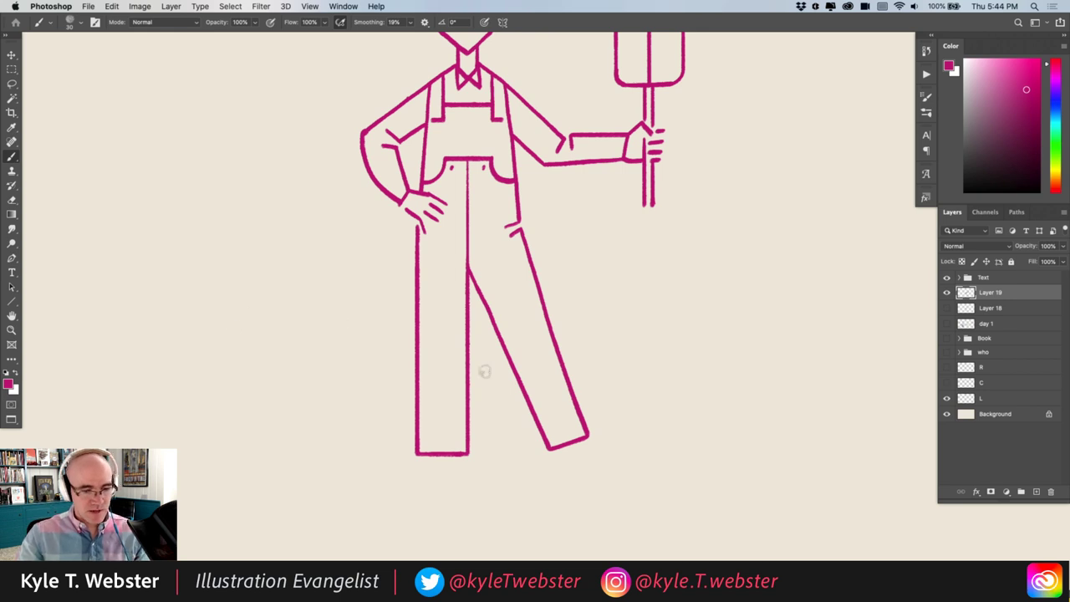
# Step: Brush turned-up cuff lines across the angled and straight trouser legs
pyautogui.moveTo(577, 410); pyautogui.dragTo(542, 428)
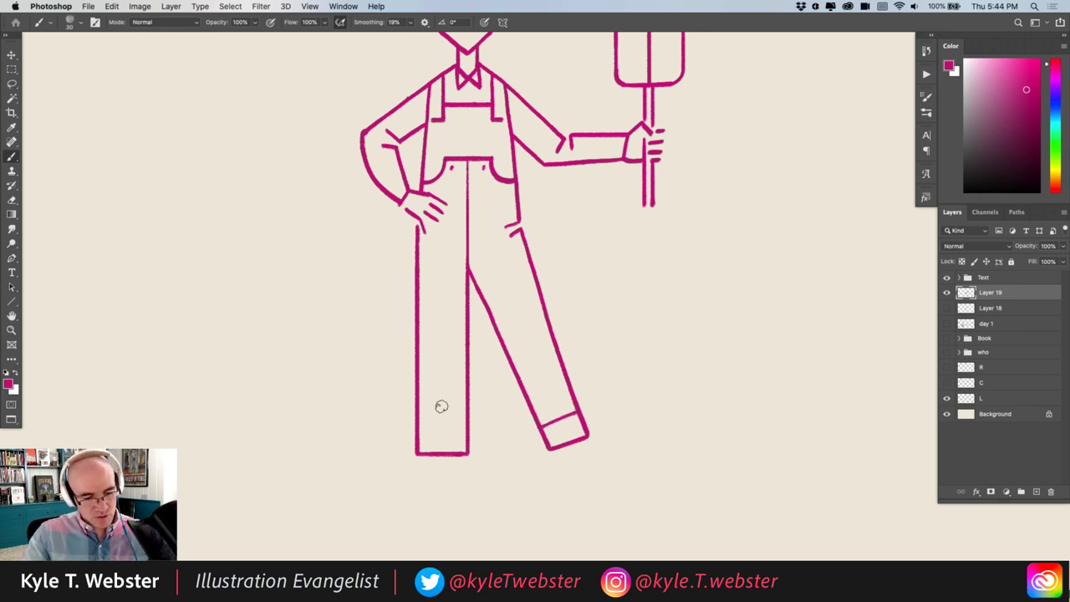
pyautogui.moveTo(467, 430); pyautogui.dragTo(422, 429)
pyautogui.moveTo(415, 377); pyautogui.dragTo(423, 310)
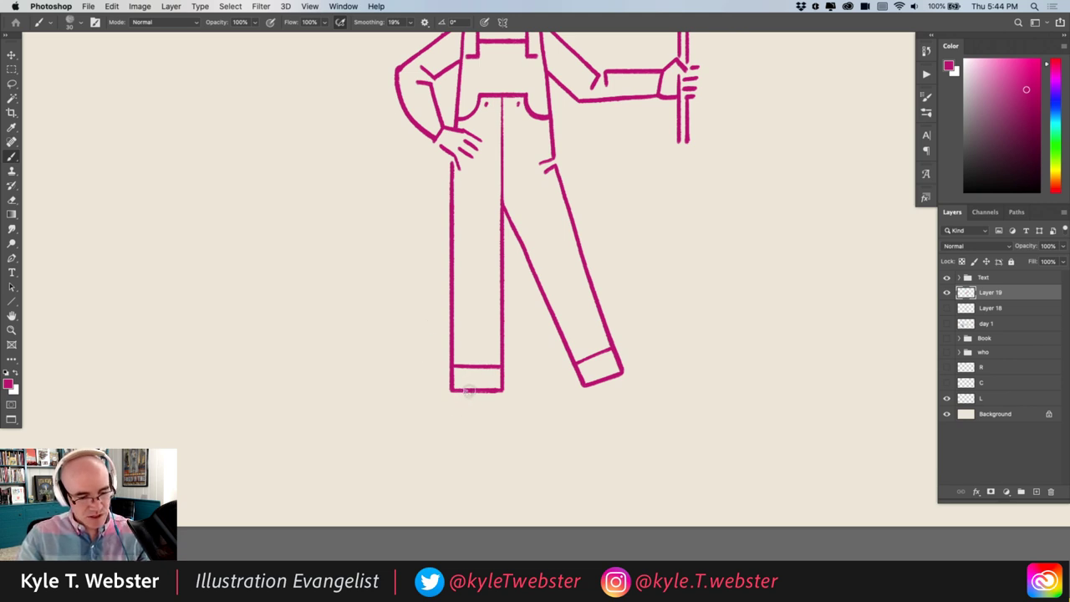
# Step: Draw a pointed shoe with sole and toe beneath each cuff
pyautogui.moveTo(469, 390)
pyautogui.mouseDown()
pyautogui.moveTo(446, 424)
pyautogui.moveTo(484, 410)
pyautogui.mouseUp()
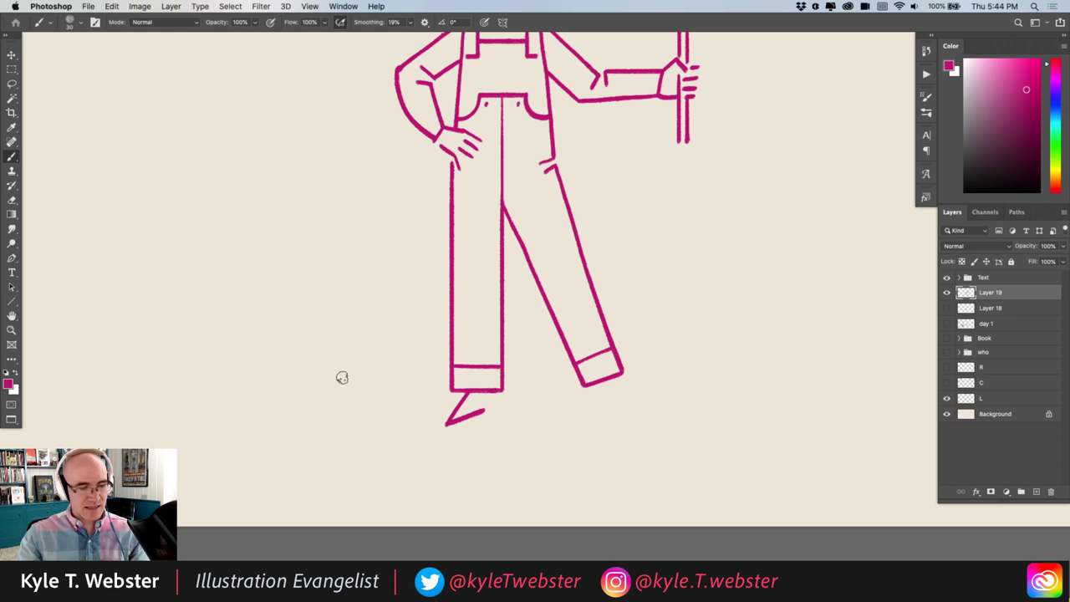
pyautogui.moveTo(342, 378); pyautogui.dragTo(294, 378)
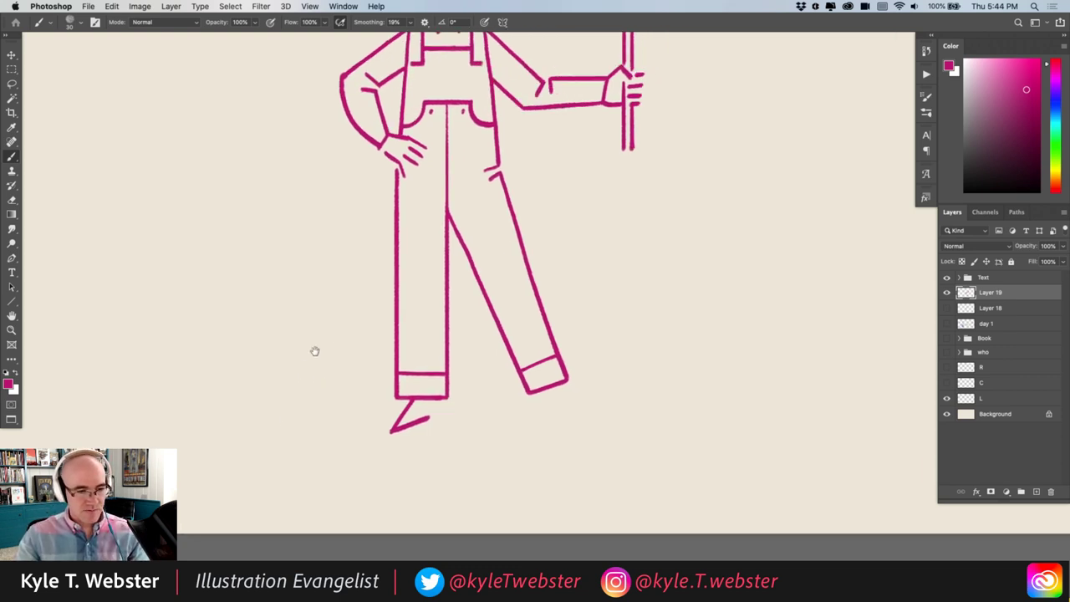
pyautogui.moveTo(528, 392); pyautogui.dragTo(528, 414)
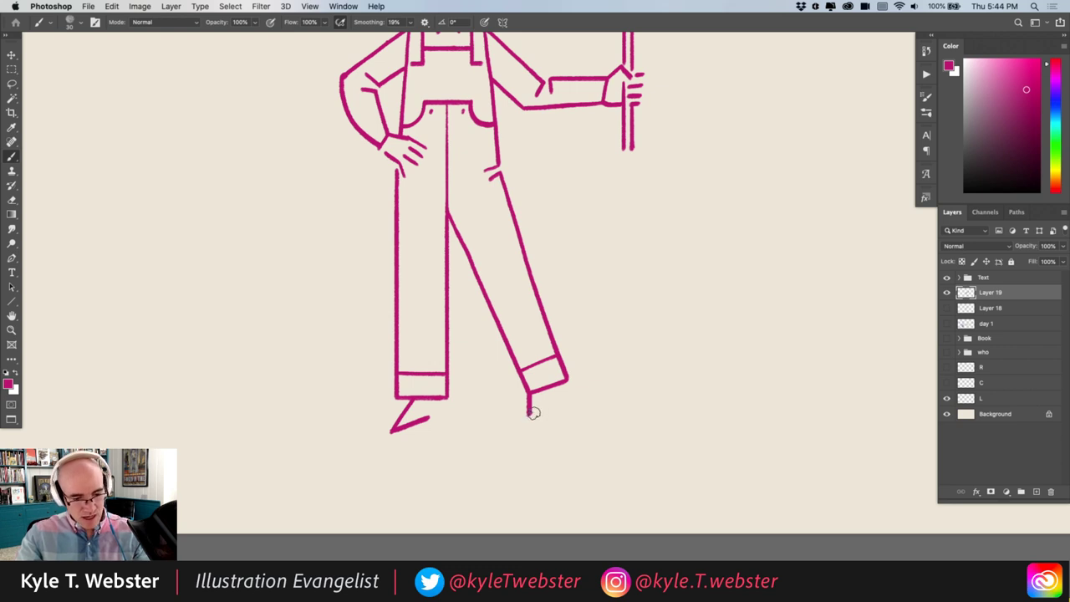
pyautogui.moveTo(529, 415)
pyautogui.mouseDown()
pyautogui.moveTo(600, 420)
pyautogui.moveTo(566, 392)
pyautogui.mouseUp()
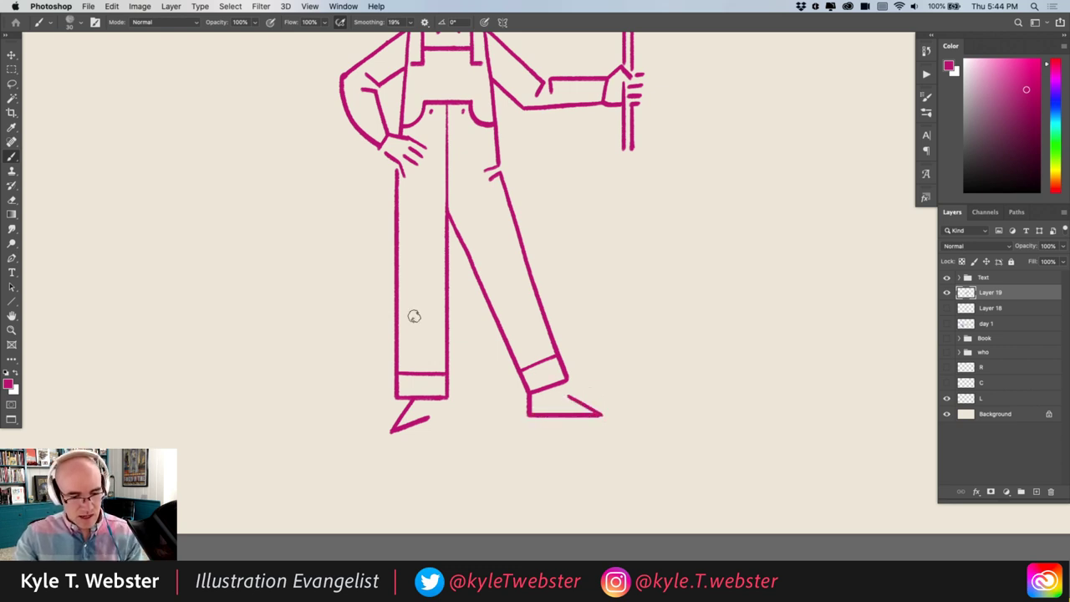
pyautogui.keyDown('alt'); pyautogui.click(344, 306); pyautogui.keyUp('alt')
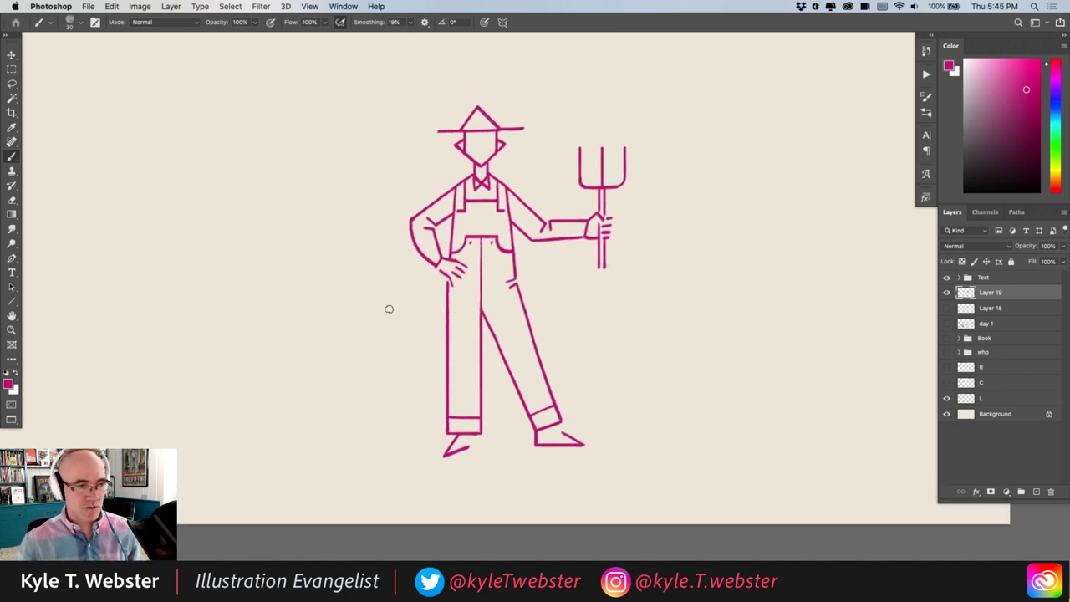
# Step: Extend the pitchfork handle to the ground with two long parallel lines
pyautogui.click(593, 302)
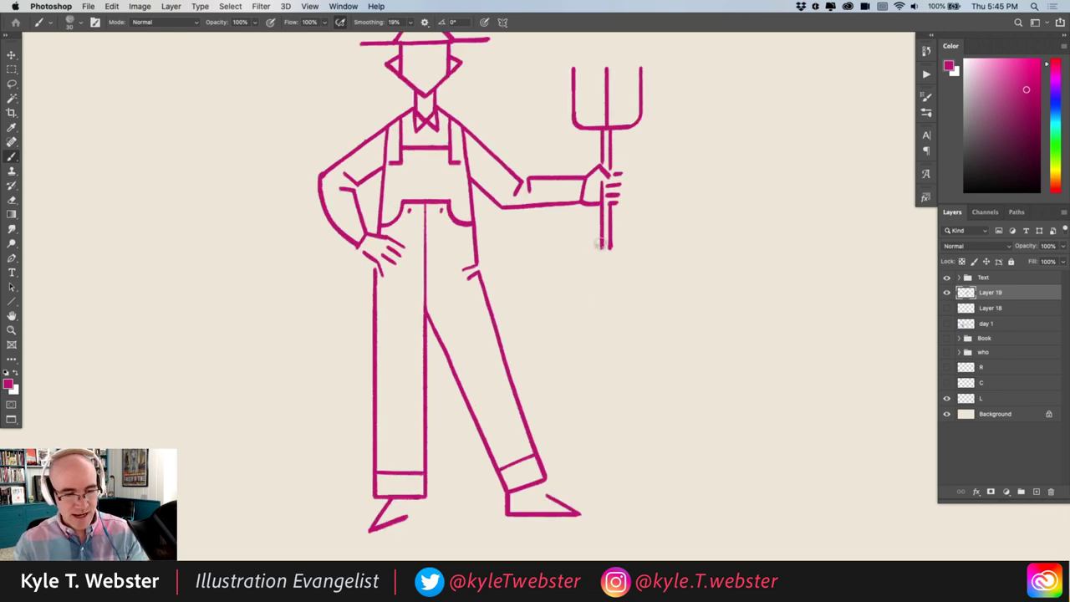
pyautogui.moveTo(600, 245); pyautogui.dragTo(599, 497)
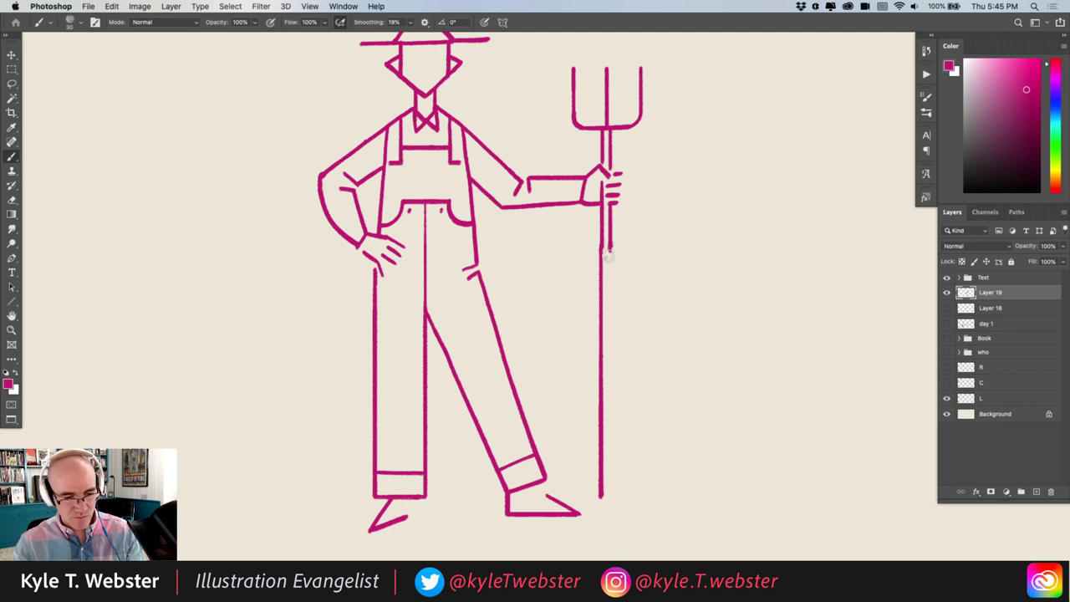
pyautogui.moveTo(607, 255); pyautogui.dragTo(606, 492)
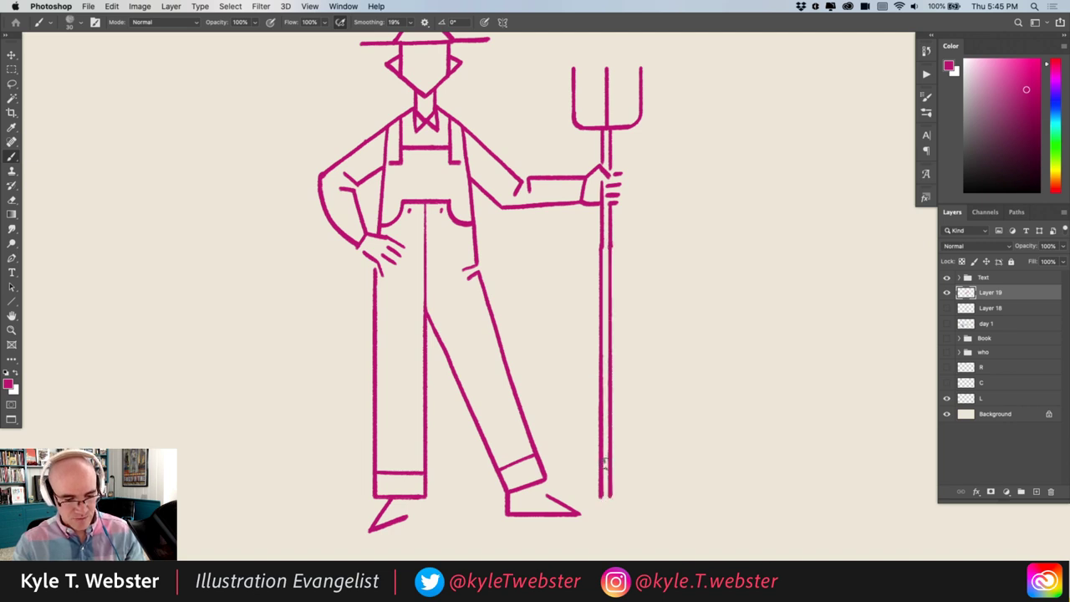
pyautogui.press('super+minus')
pyautogui.press('super+equal')
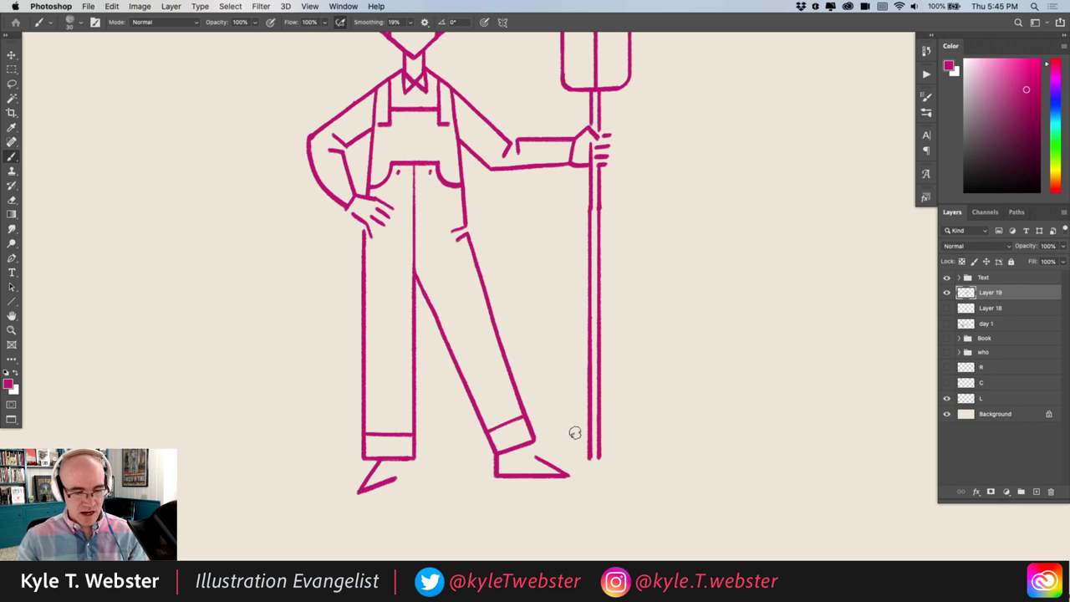
# Step: Scatter short grass dashes around the pitchfork base and both of the farmer's feet
pyautogui.scroll(-2, 468, 360)
pyautogui.hscroll(-2, 468, 360)
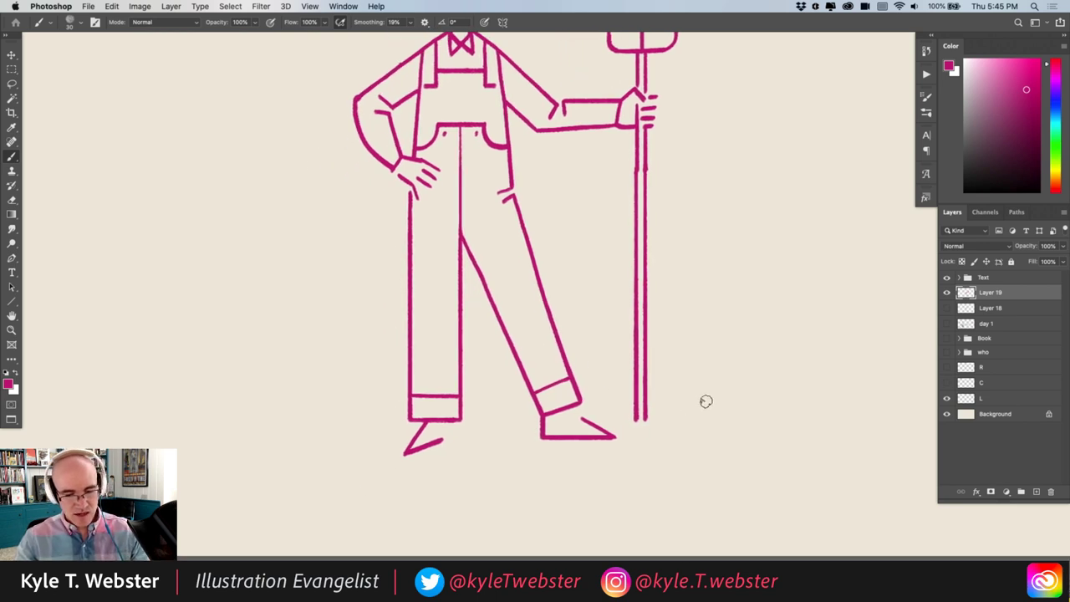
pyautogui.moveTo(725, 395)
pyautogui.mouseDown()
pyautogui.moveTo(617, 420)
pyautogui.moveTo(600, 400)
pyautogui.mouseUp()
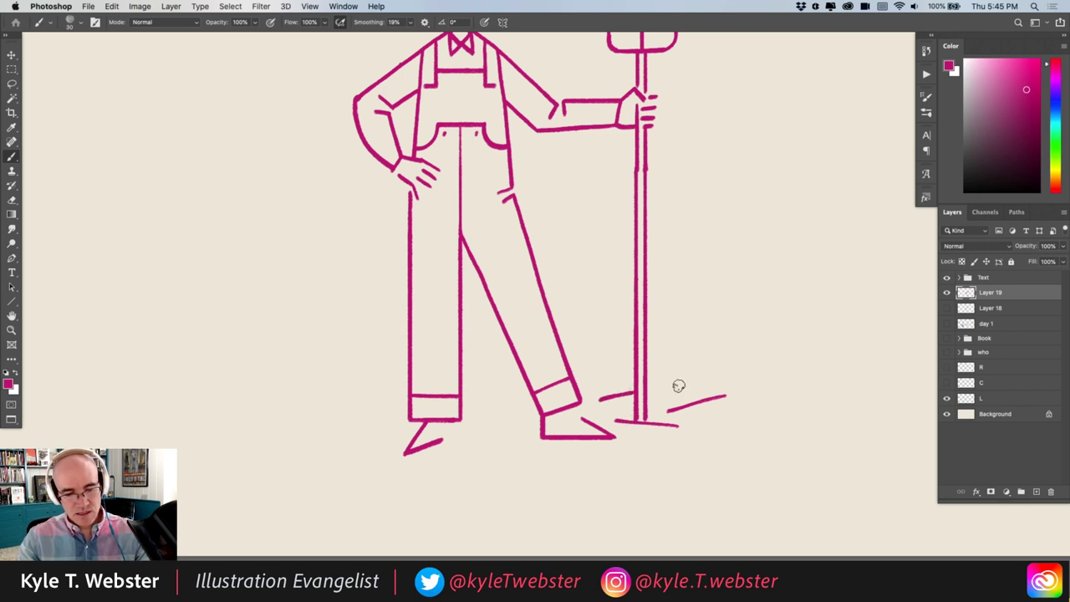
pyautogui.moveTo(686, 388); pyautogui.dragTo(657, 373)
pyautogui.moveTo(721, 420); pyautogui.dragTo(679, 446)
pyautogui.scroll(-3, 493, 405)
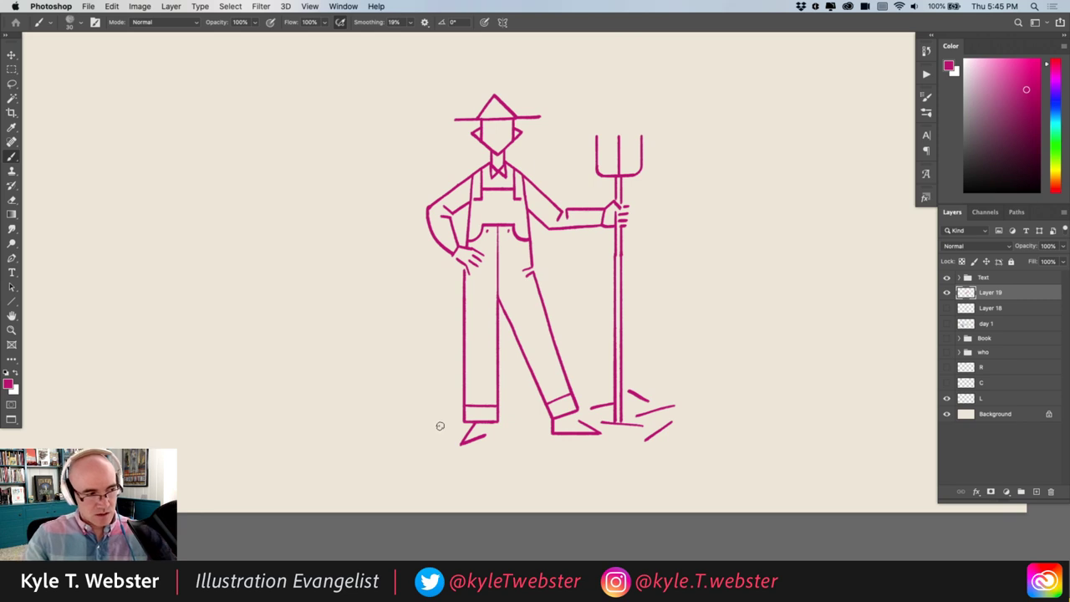
pyautogui.moveTo(448, 423)
pyautogui.mouseDown()
pyautogui.moveTo(418, 425)
pyautogui.moveTo(405, 448)
pyautogui.moveTo(424, 390)
pyautogui.moveTo(388, 426)
pyautogui.moveTo(368, 408)
pyautogui.mouseUp()
pyautogui.moveTo(531, 427)
pyautogui.mouseDown()
pyautogui.moveTo(509, 442)
pyautogui.moveTo(522, 418)
pyautogui.mouseUp()
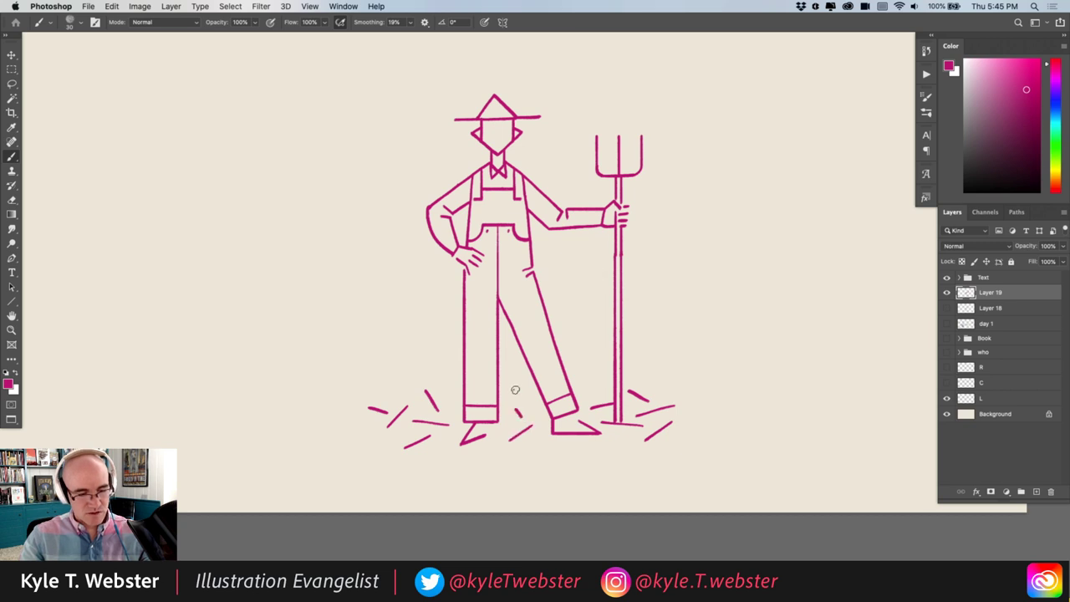
pyautogui.moveTo(692, 437); pyautogui.dragTo(556, 445)
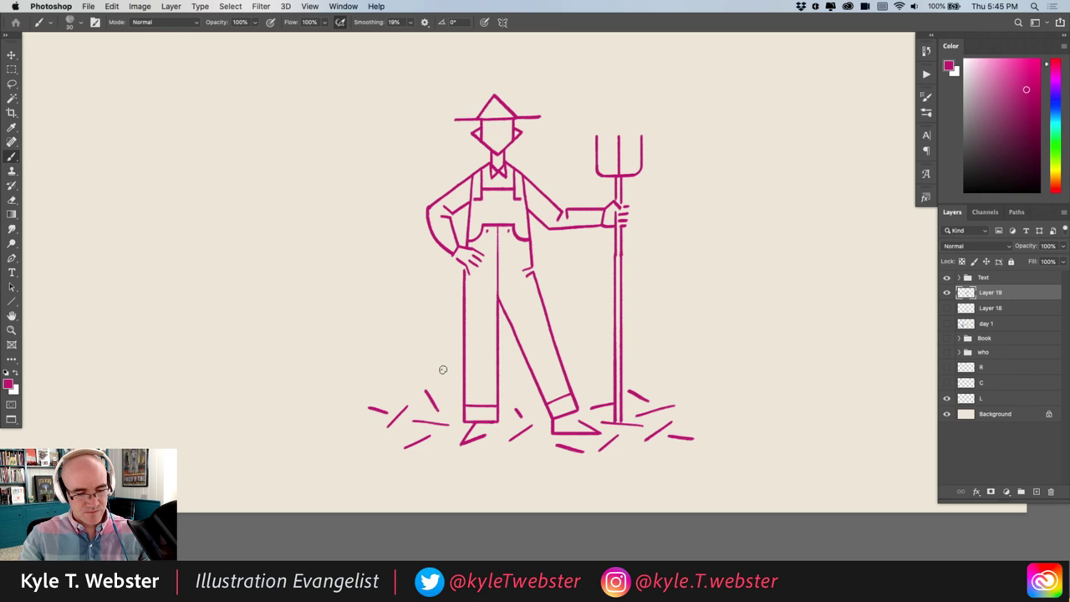
pyautogui.moveTo(403, 436); pyautogui.dragTo(342, 433)
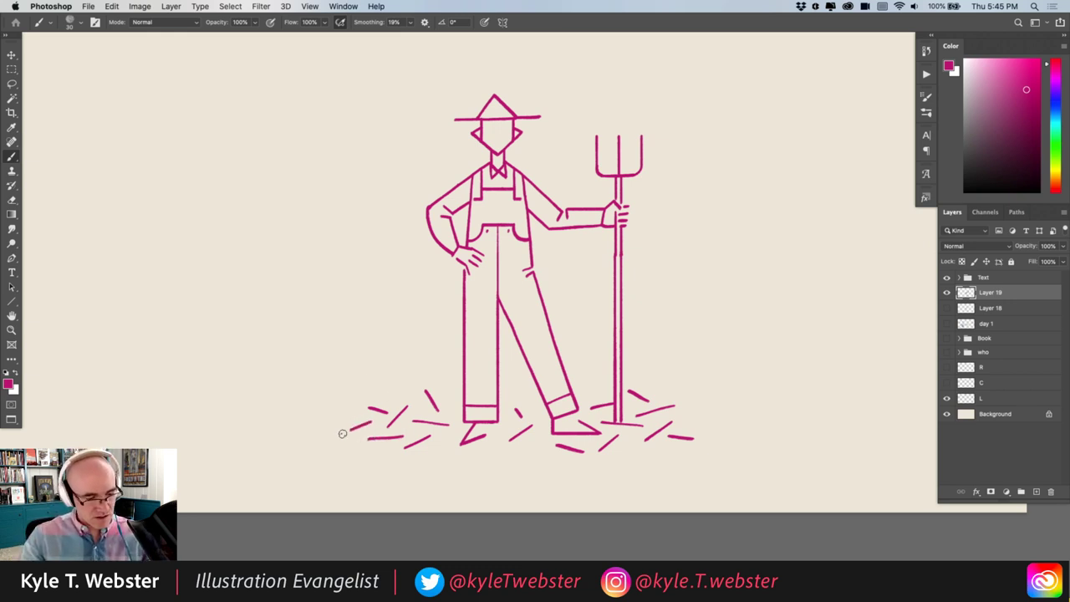
pyautogui.moveTo(325, 382); pyautogui.dragTo(345, 395)
pyautogui.moveTo(334, 356); pyautogui.dragTo(310, 382)
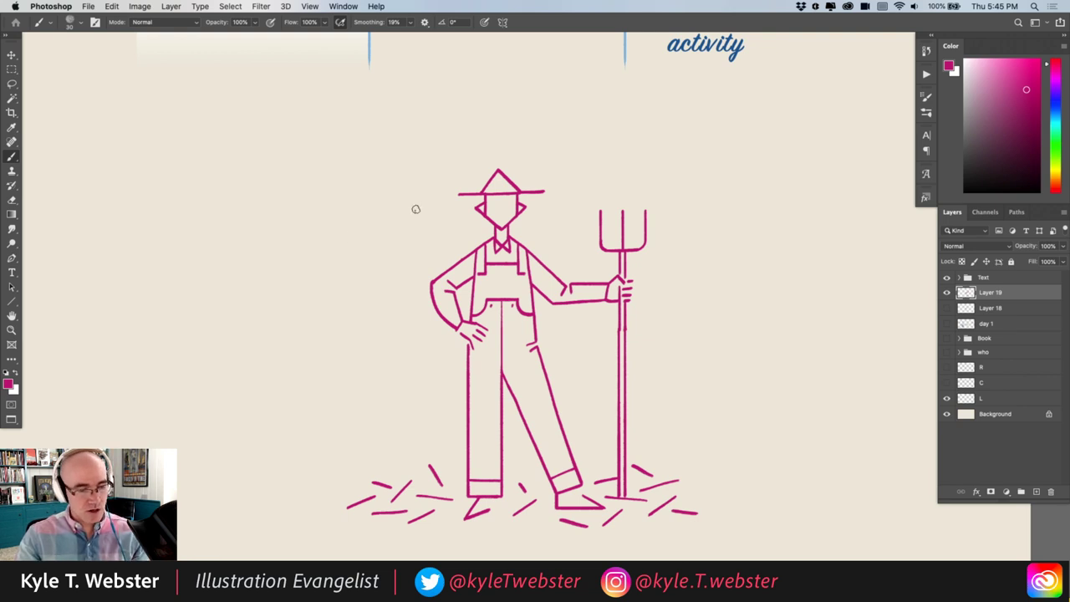
# Step: Paint a w-shaped squiggle nose, two dot eyes and a smile curve on the farmer's face
pyautogui.scroll(1, 505, 192)
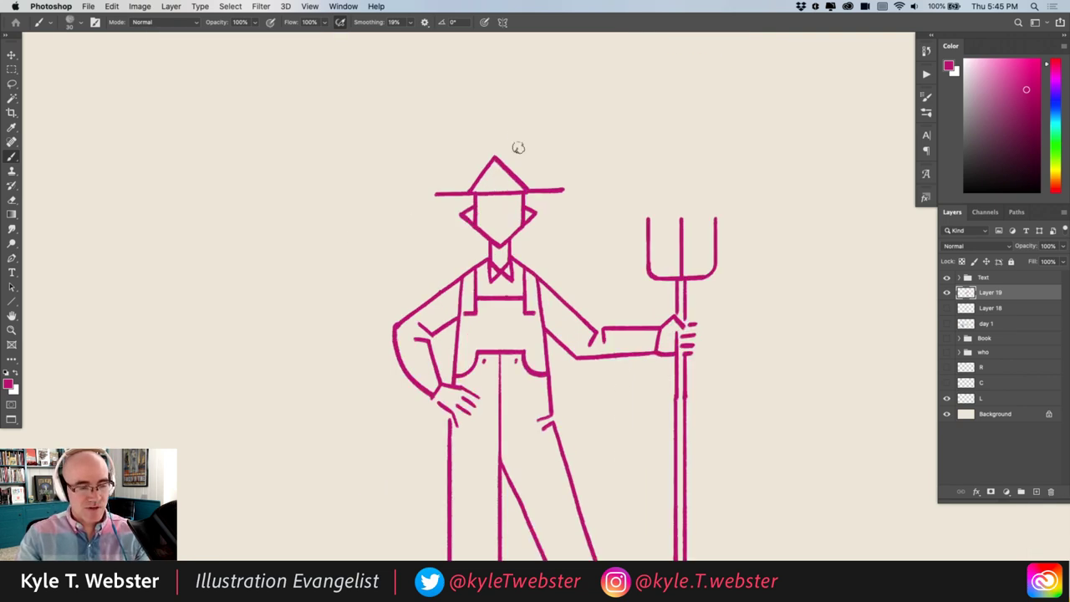
pyautogui.scroll(1, 491, 205)
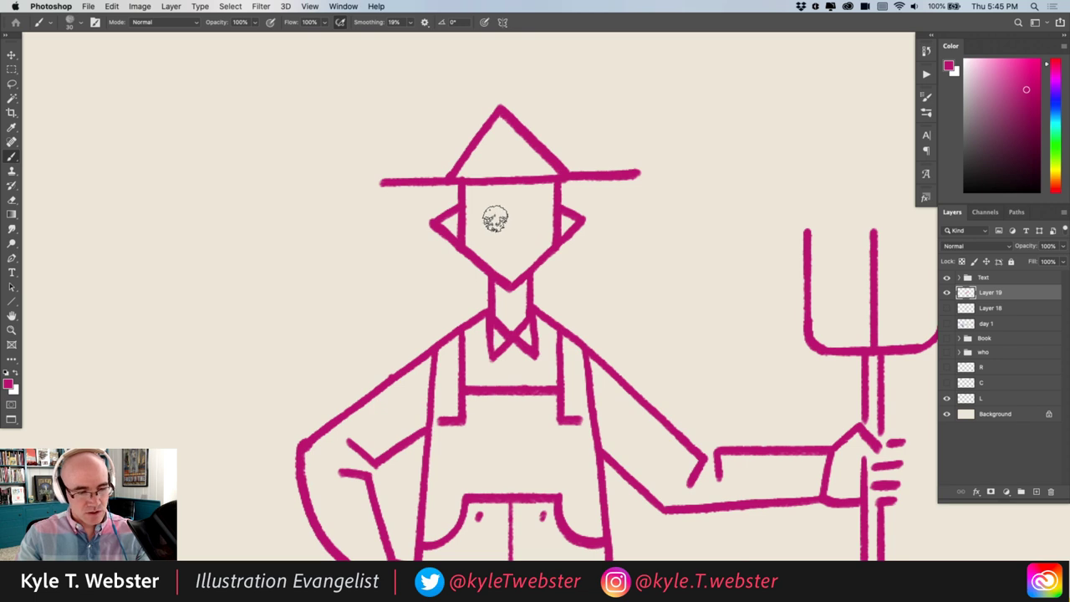
pyautogui.moveTo(495, 220)
pyautogui.mouseDown()
pyautogui.moveTo(501, 229)
pyautogui.moveTo(526, 221)
pyautogui.mouseUp()
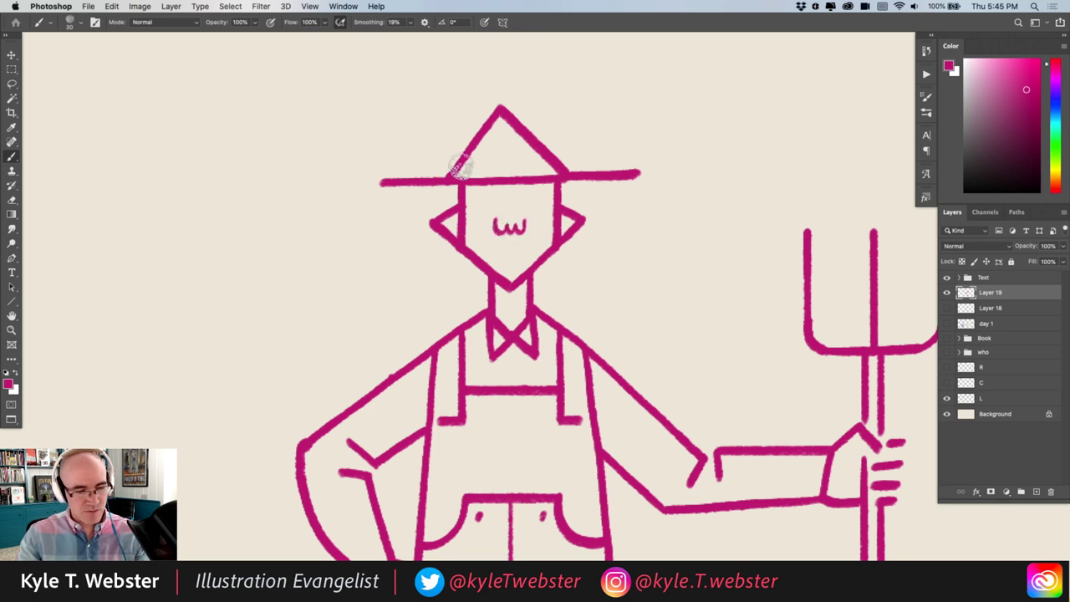
pyautogui.click(530, 203)
pyautogui.click(489, 204)
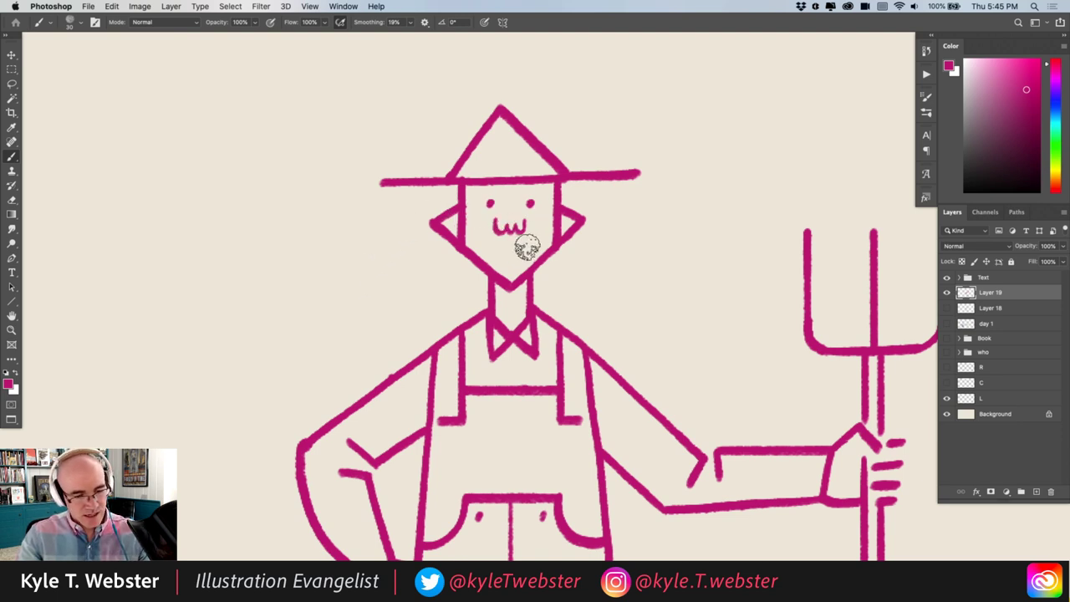
pyautogui.moveTo(533, 243); pyautogui.dragTo(491, 246)
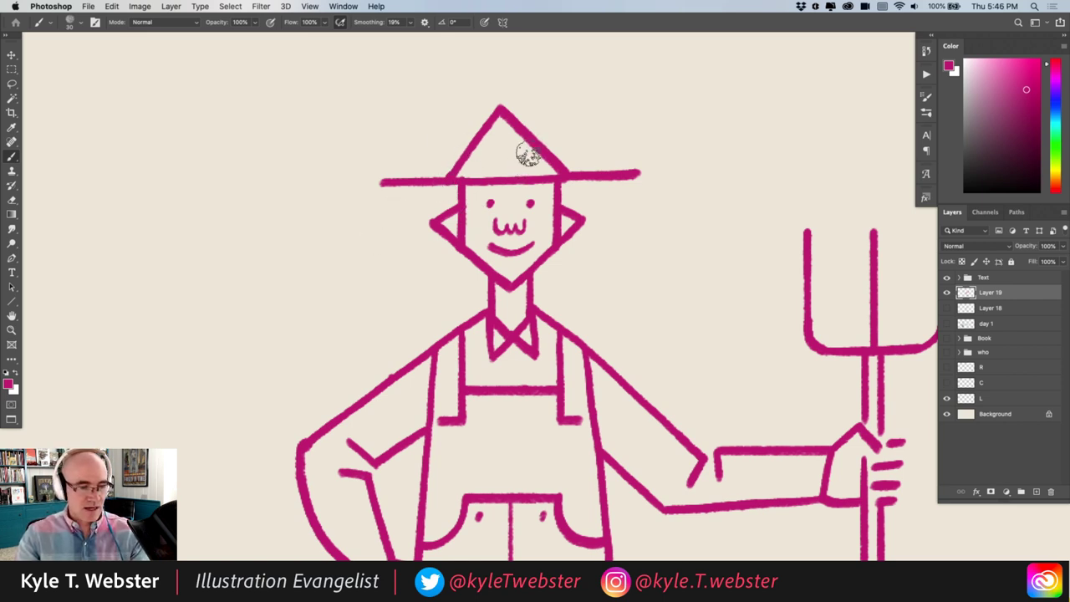
pyautogui.moveTo(442, 306); pyautogui.dragTo(402, 339)
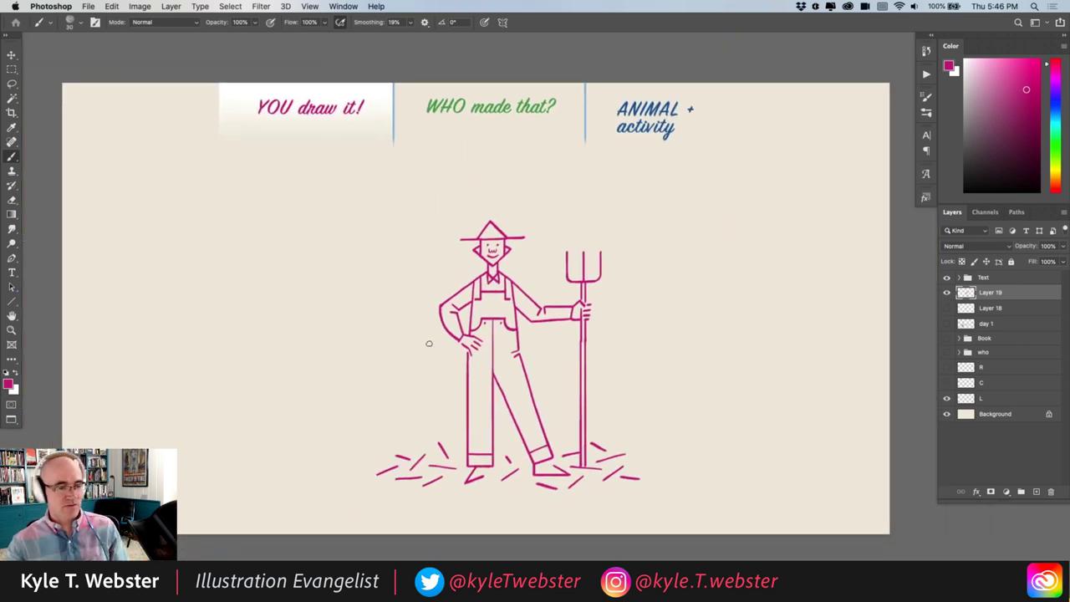
# Step: Alt-drag a duplicate farmer, Layer 19 copy, to the upper right and hide Layer 19
pyautogui.click(472, 253)
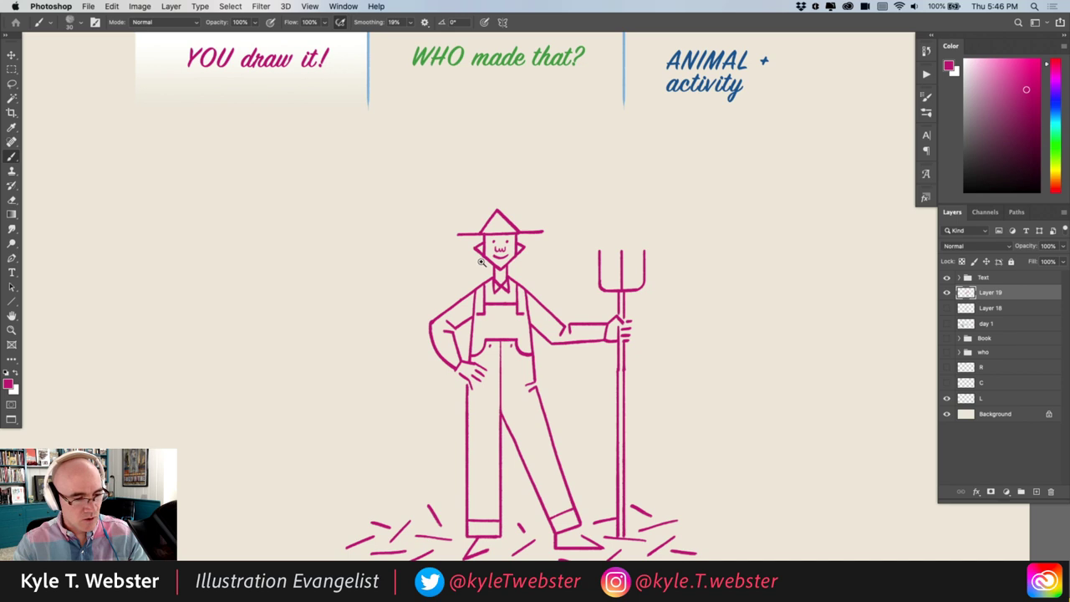
pyautogui.click(481, 262)
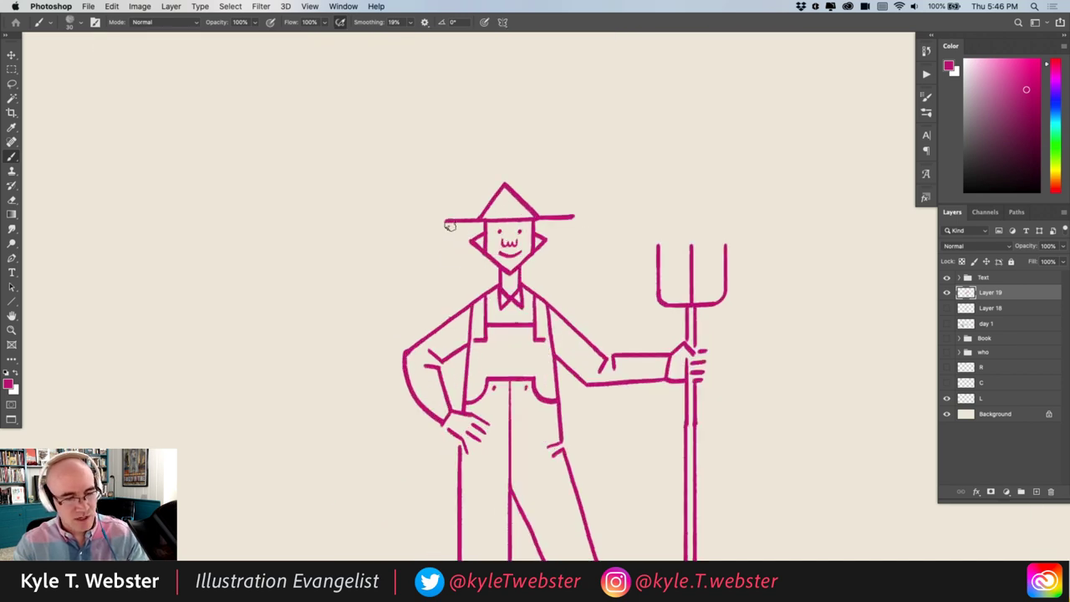
pyautogui.scroll(-3, 450, 226)
pyautogui.moveTo(370, 425); pyautogui.dragTo(404, 385)
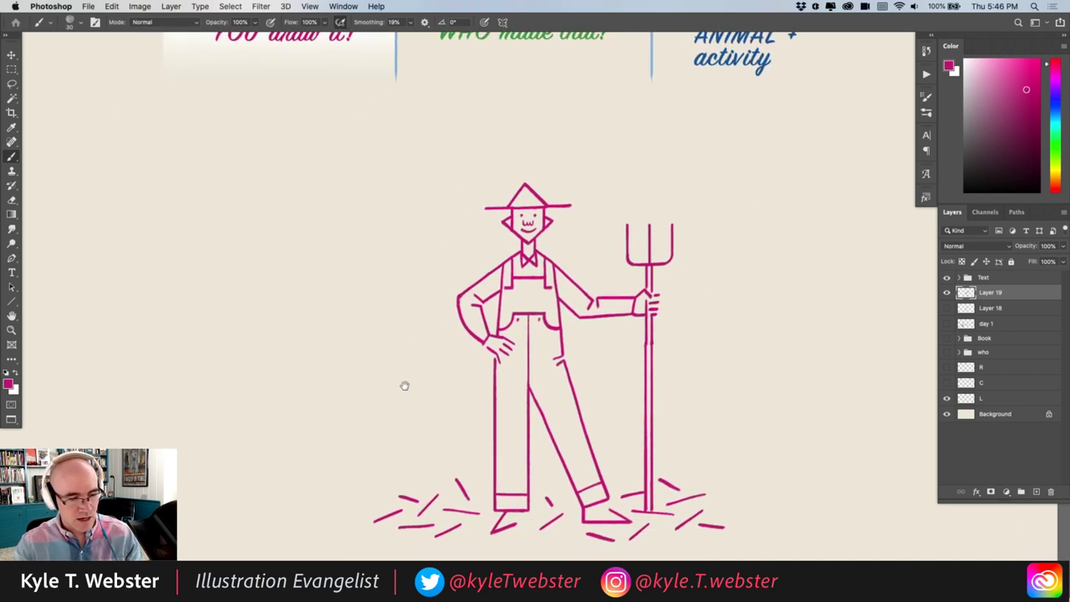
pyautogui.scroll(-3, 313, 399)
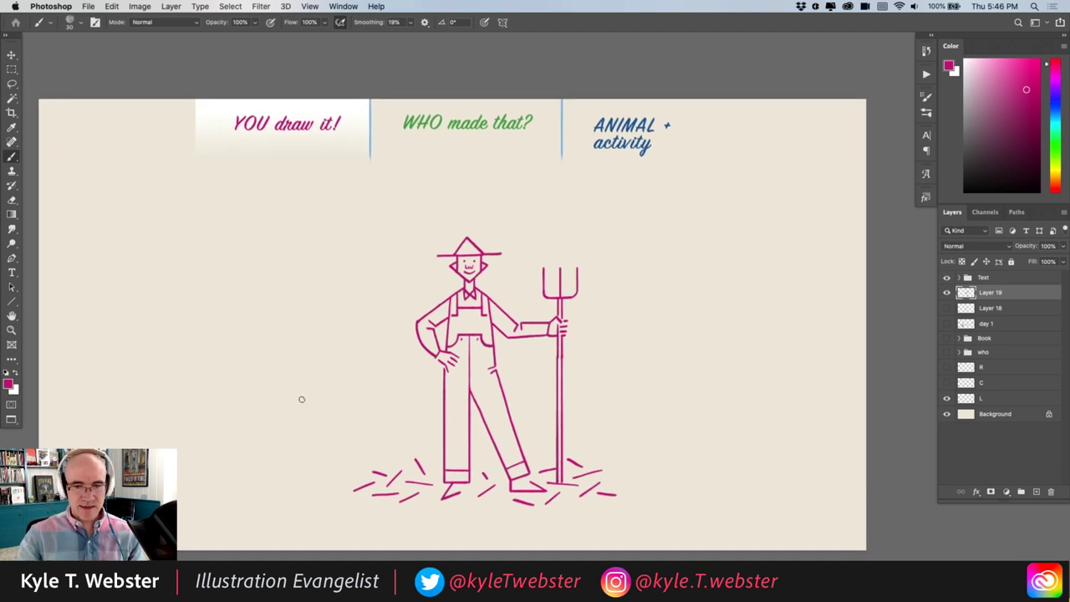
pyautogui.press('v')
pyautogui.moveTo(443, 348)
pyautogui.mouseDown()
pyautogui.moveTo(543, 320)
pyautogui.moveTo(641, 337)
pyautogui.moveTo(673, 323)
pyautogui.mouseUp()
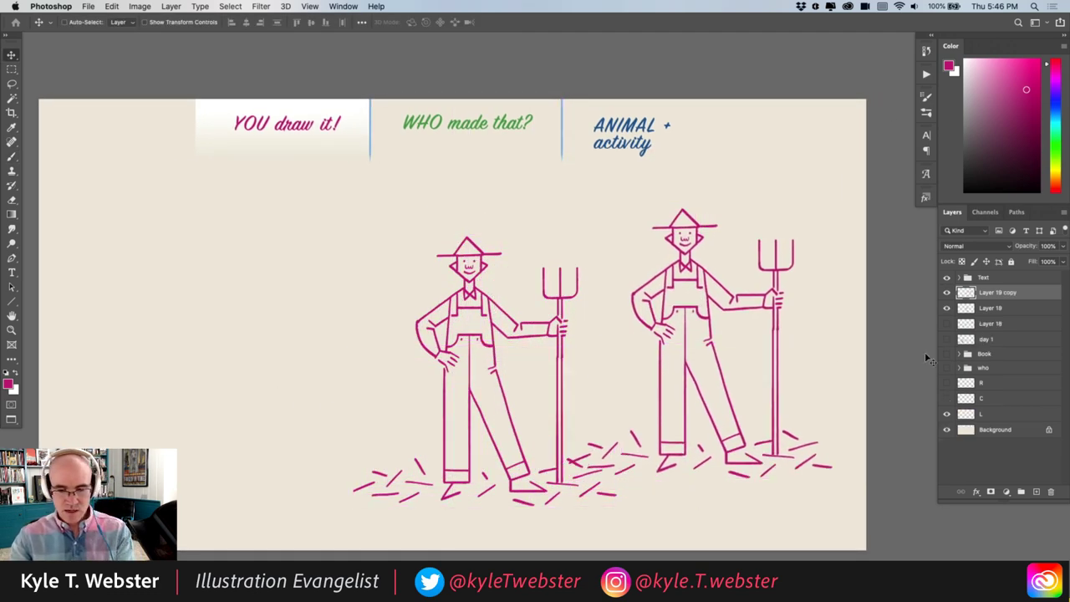
pyautogui.click(947, 308)
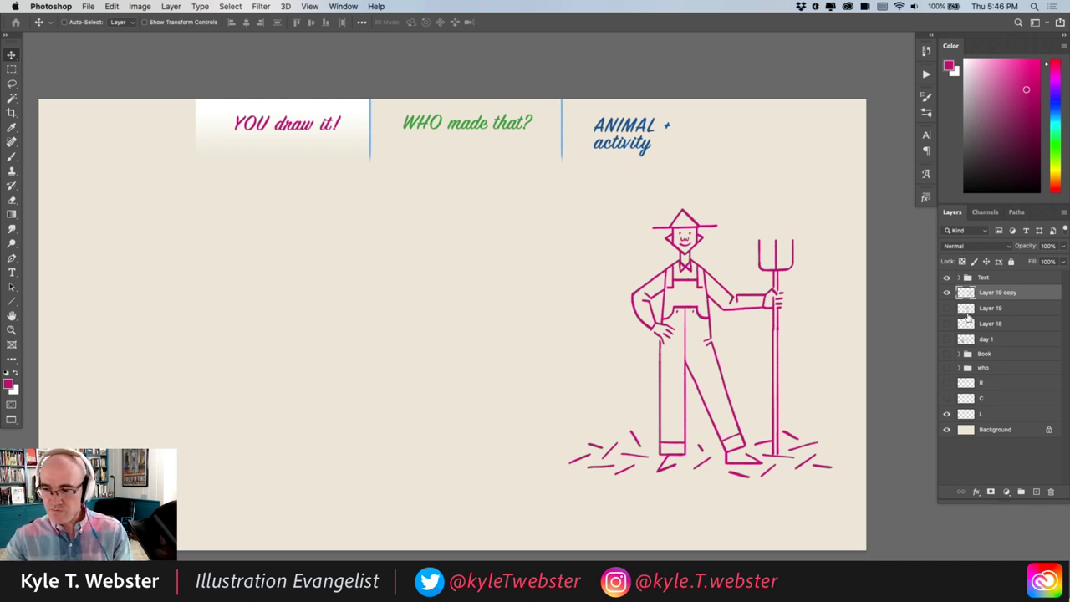
pyautogui.press('b')
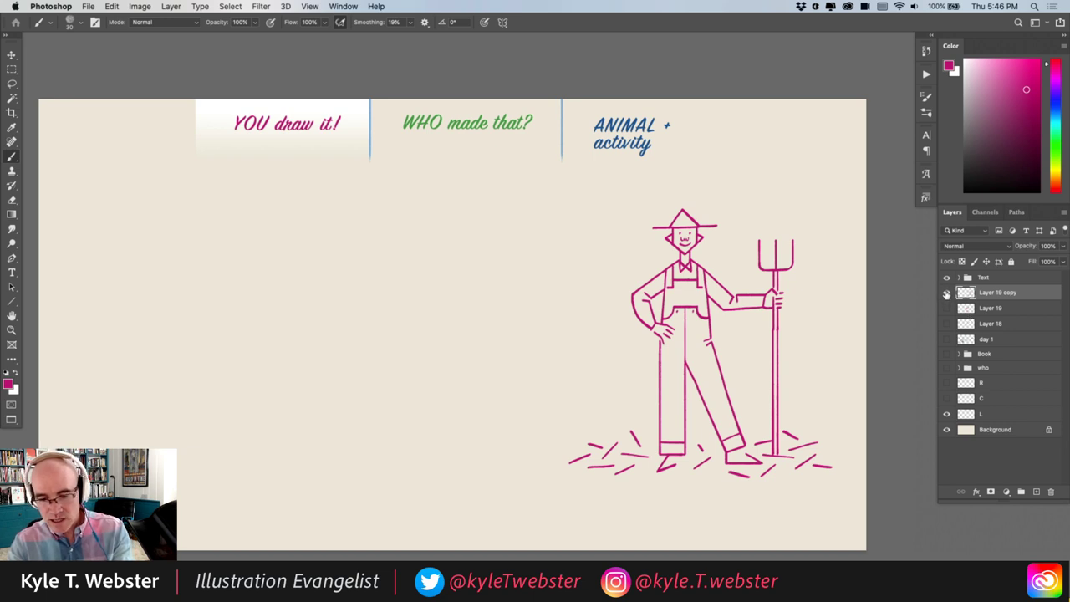
# Step: Hide Layer 19 copy, show layer C, hide layer L, and show the who group's portrait
pyautogui.click(947, 291)
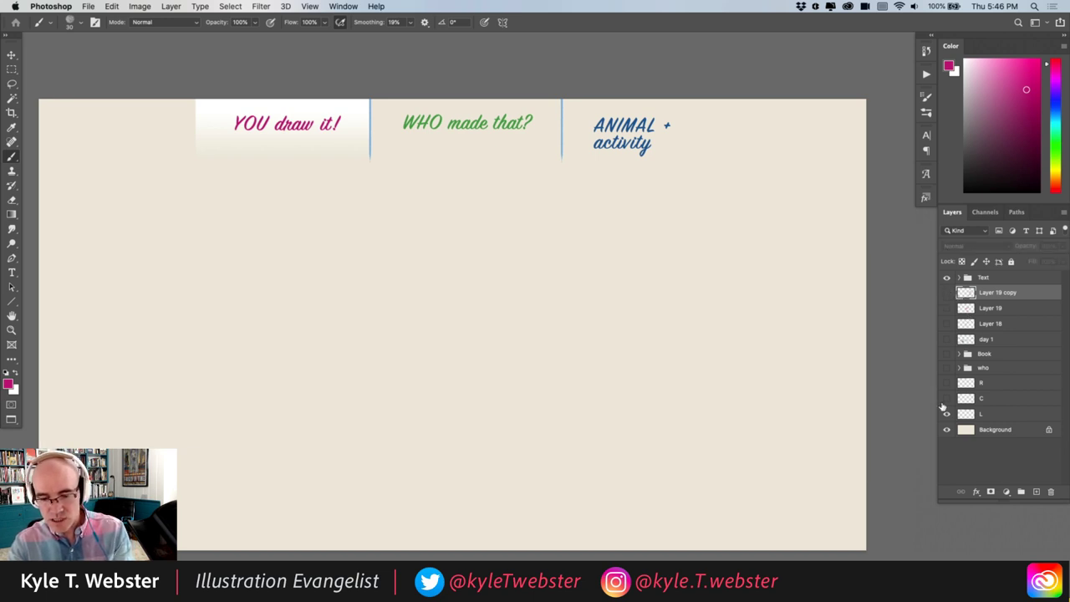
pyautogui.click(947, 399)
pyautogui.click(947, 414)
pyautogui.click(947, 368)
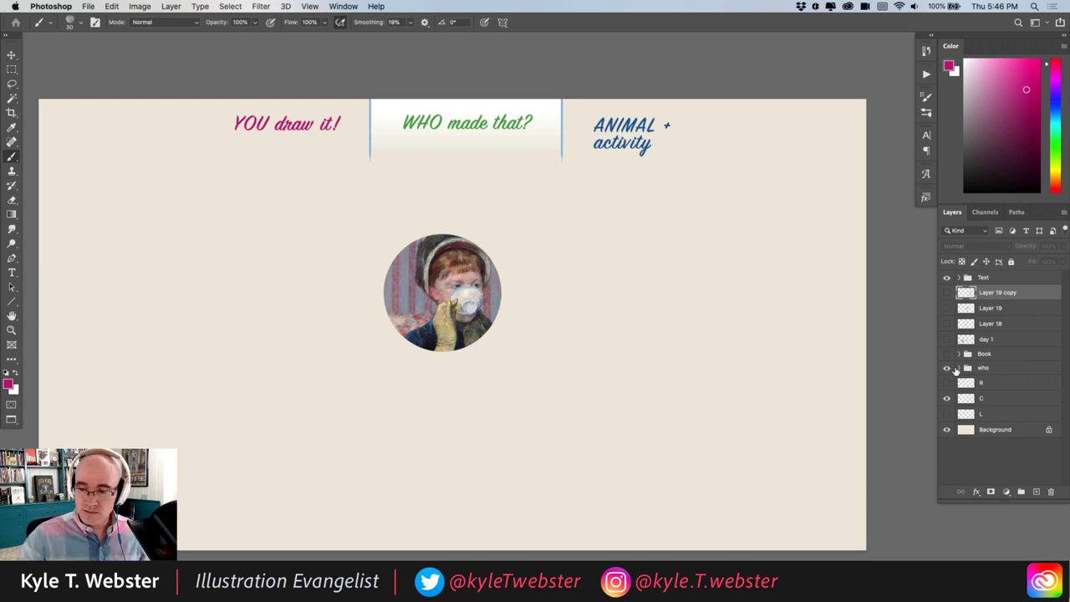
pyautogui.moveTo(260, 390); pyautogui.dragTo(259, 390)
pyautogui.moveTo(435, 331); pyautogui.dragTo(406, 355)
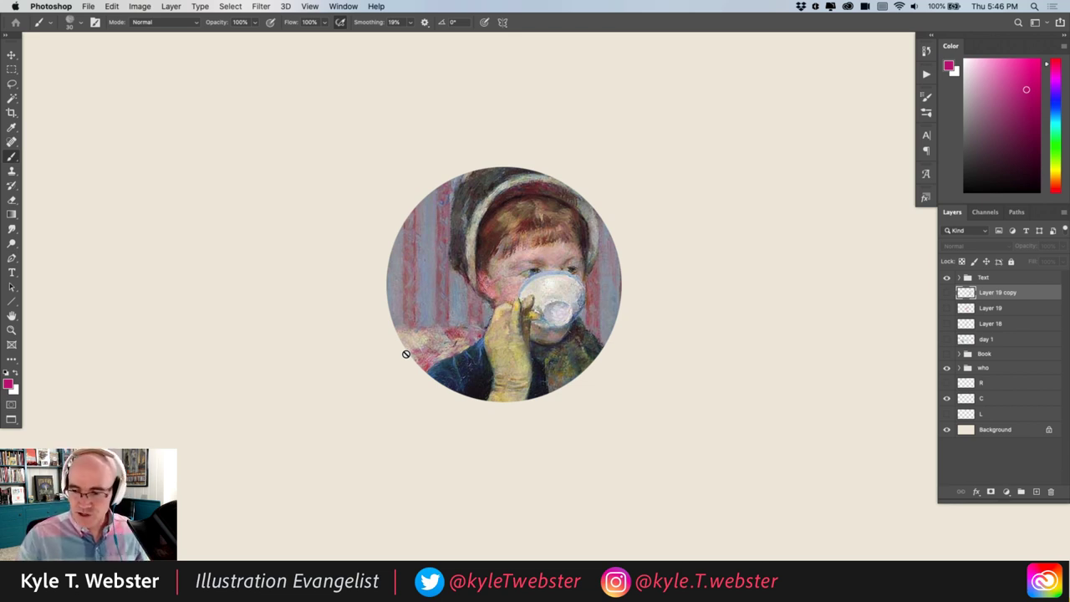
pyautogui.click(415, 363)
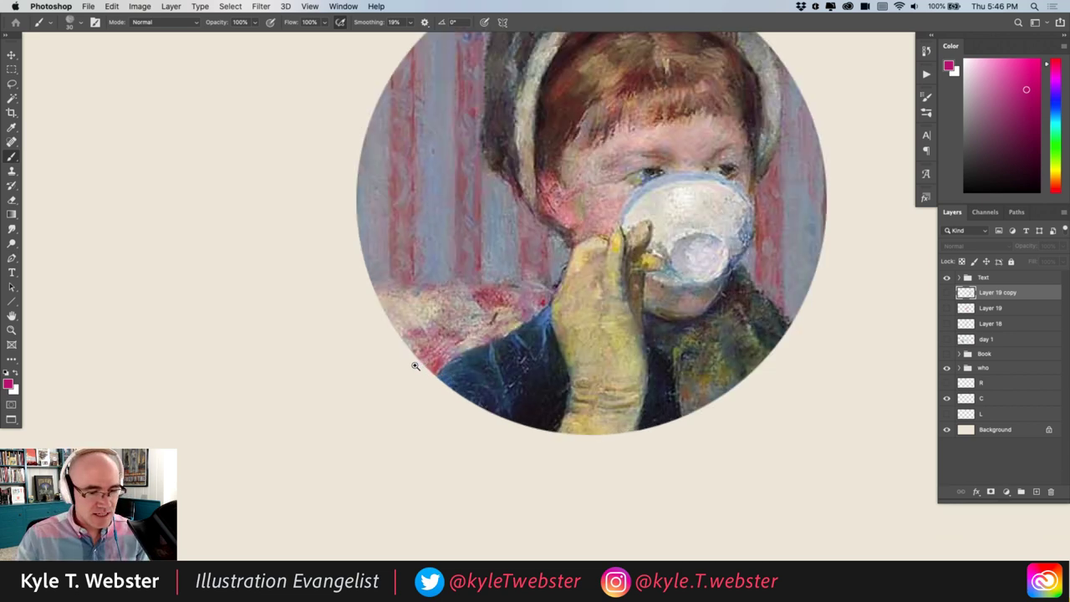
pyautogui.moveTo(411, 363)
pyautogui.mouseDown()
pyautogui.moveTo(406, 377)
pyautogui.moveTo(444, 348)
pyautogui.mouseUp()
pyautogui.keyDown('alt'); pyautogui.click(403, 393); pyautogui.keyUp('alt')
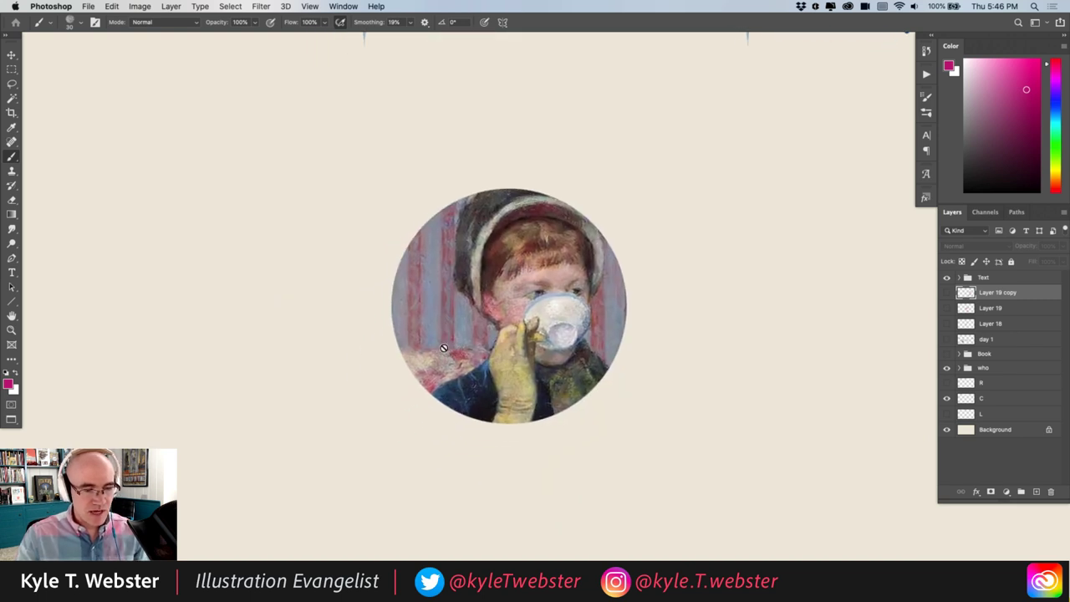
pyautogui.click(10, 55)
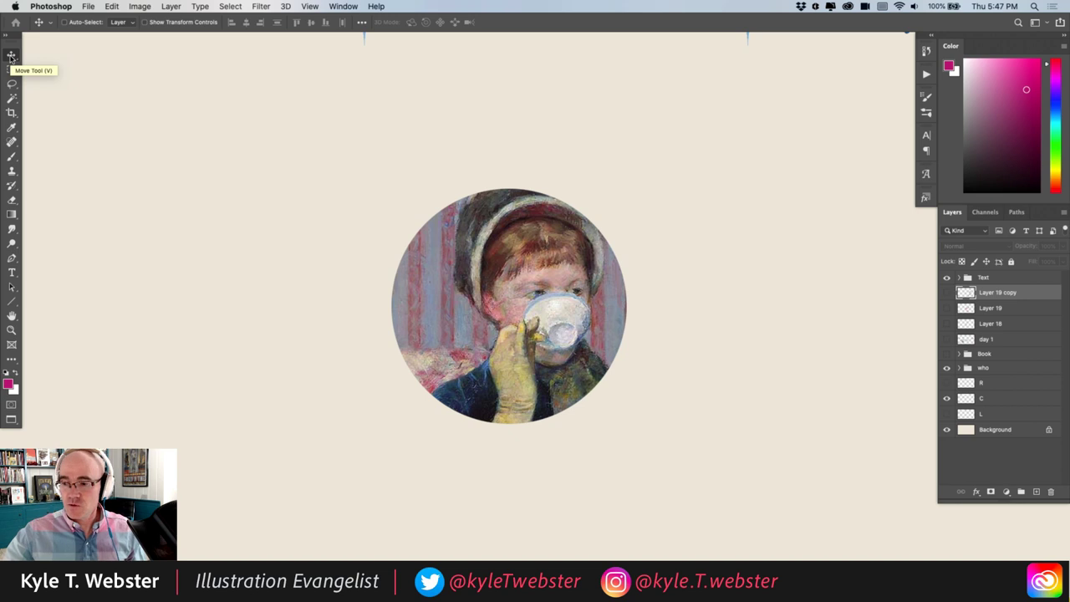
pyautogui.press('b')
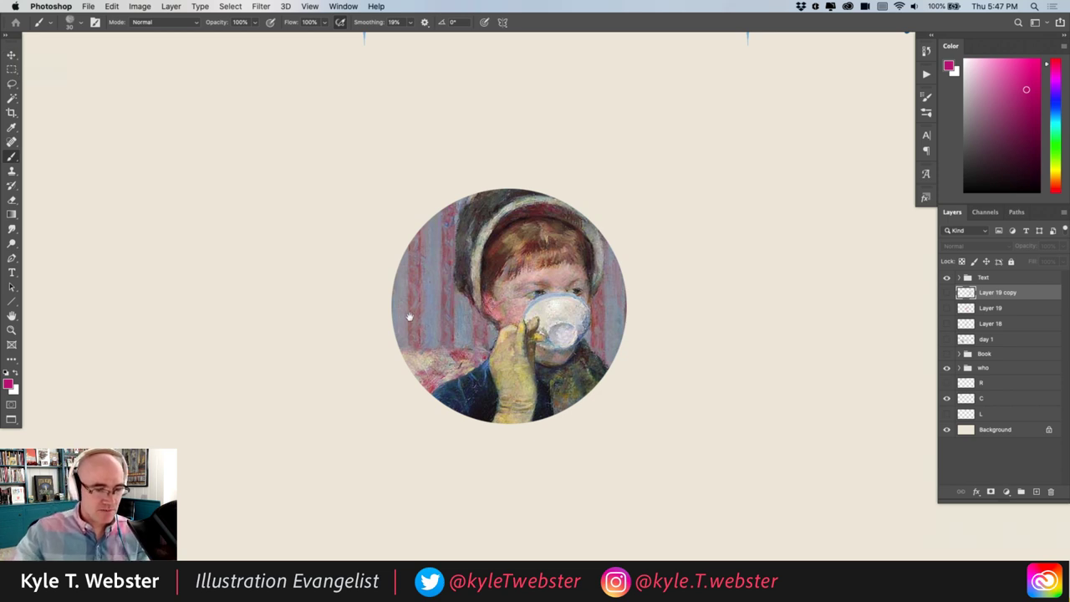
pyautogui.moveTo(409, 314); pyautogui.dragTo(422, 319)
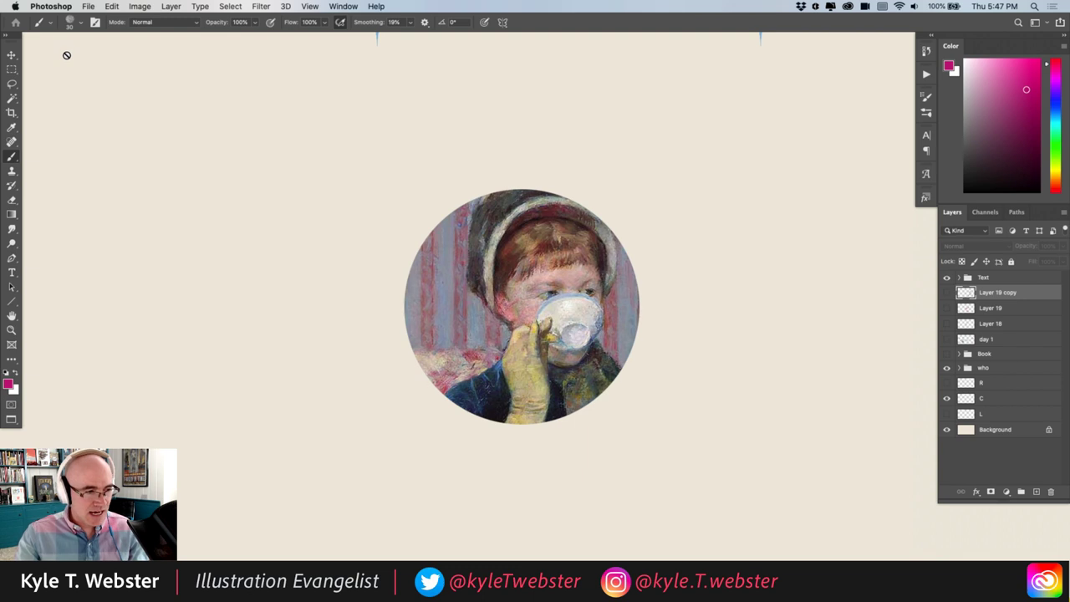
pyautogui.scroll(-2, 422, 345)
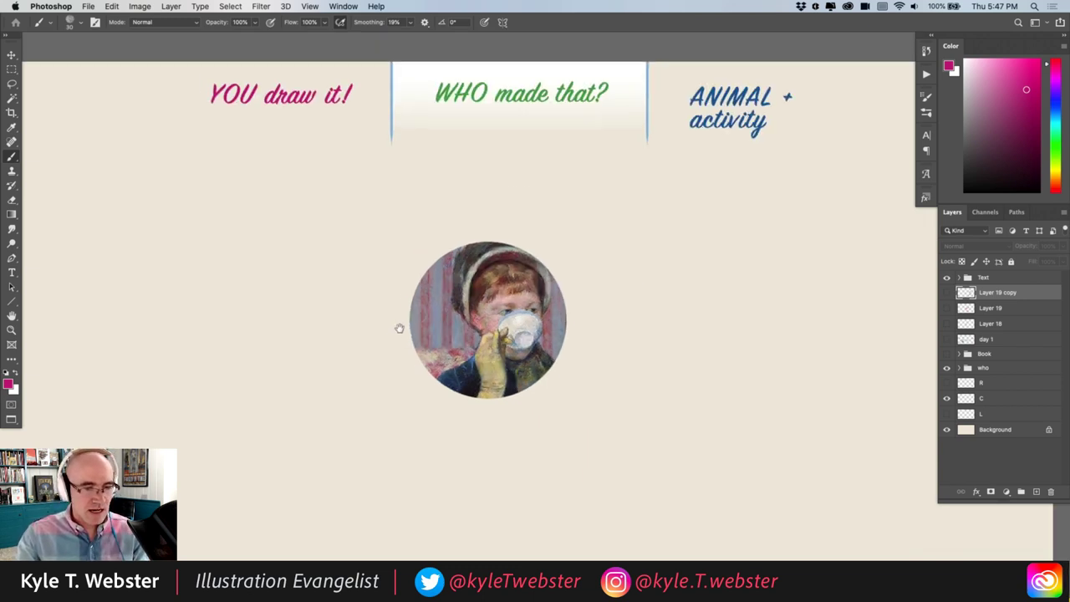
pyautogui.moveTo(399, 329); pyautogui.dragTo(408, 303)
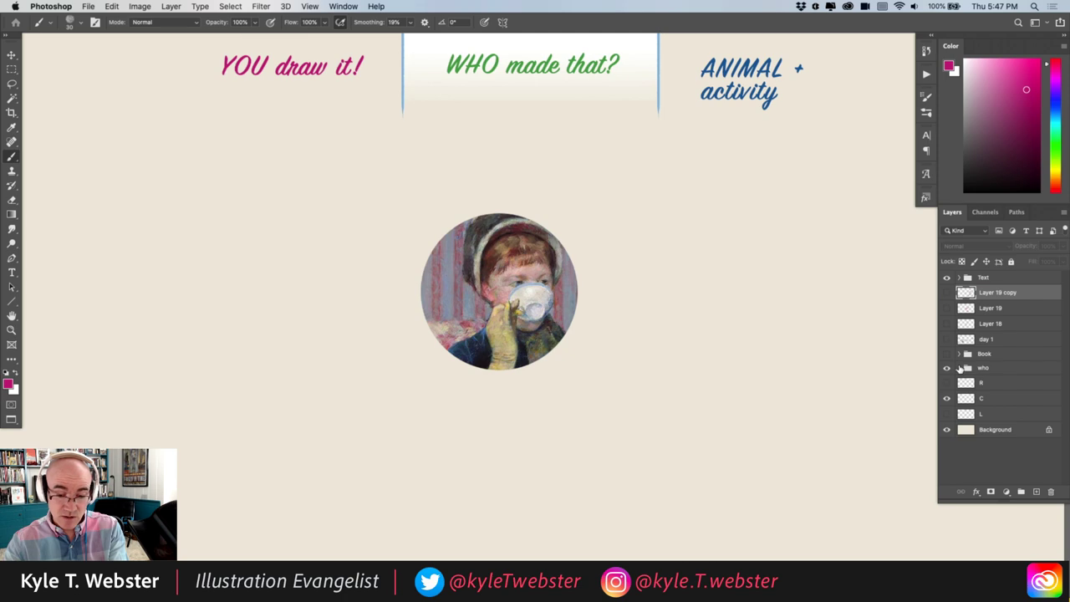
# Step: Expand the who group and hide its cover layer to reveal Tea and its caption
pyautogui.click(959, 368)
pyautogui.click(948, 383)
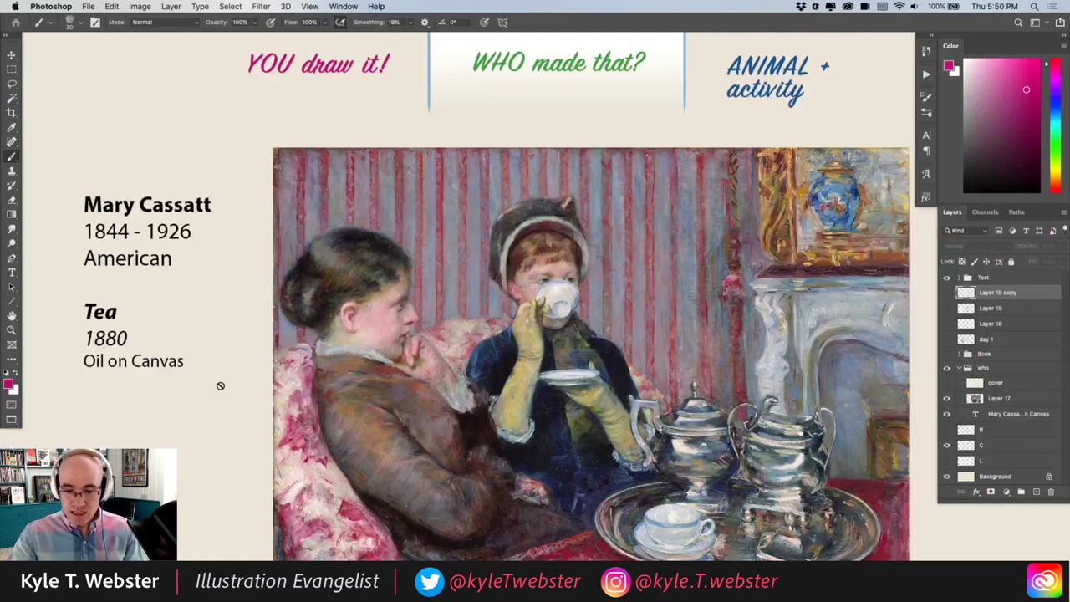
# Step: Collapse and hide the who group, then add a new empty Layer 20
pyautogui.click(959, 368)
pyautogui.click(947, 368)
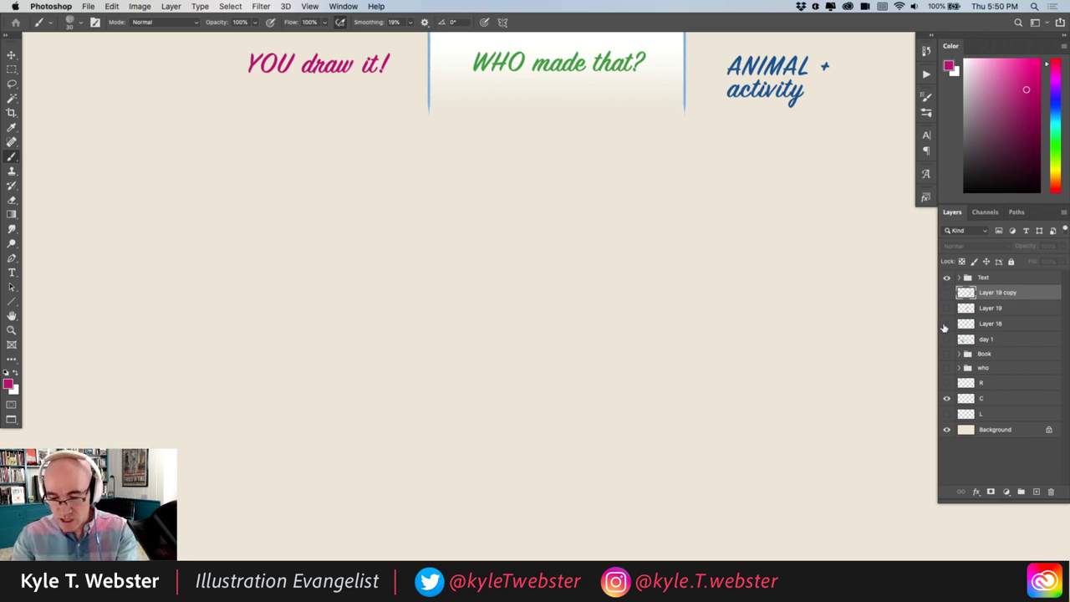
pyautogui.click(1036, 492)
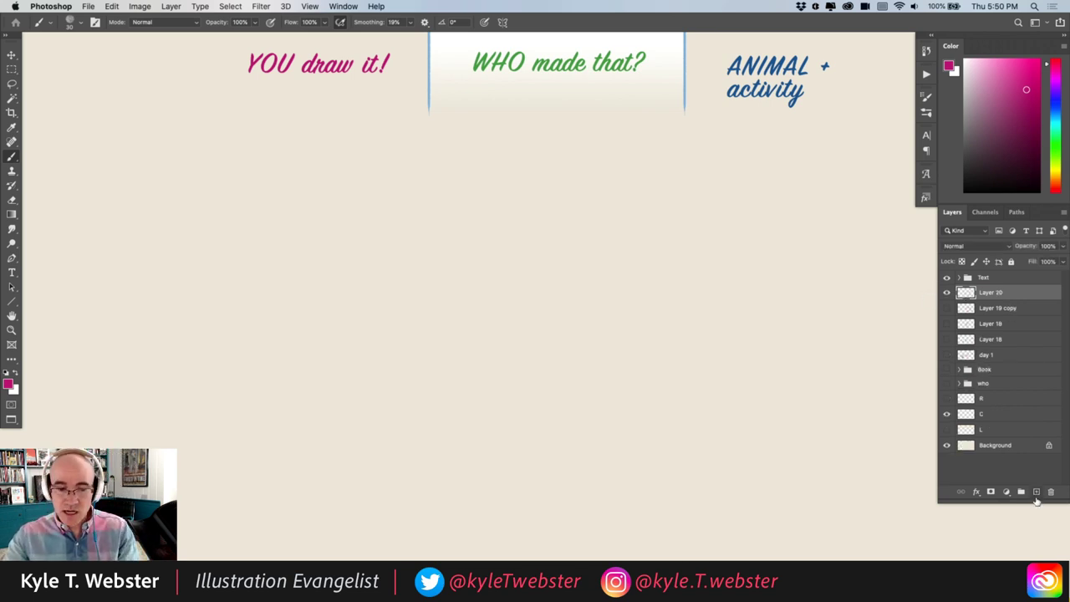
# Step: Set the paint colour to a light blue based on the ANIMAL + activity text blue
pyautogui.keyDown('alt'); pyautogui.click(743, 58); pyautogui.keyUp('alt')
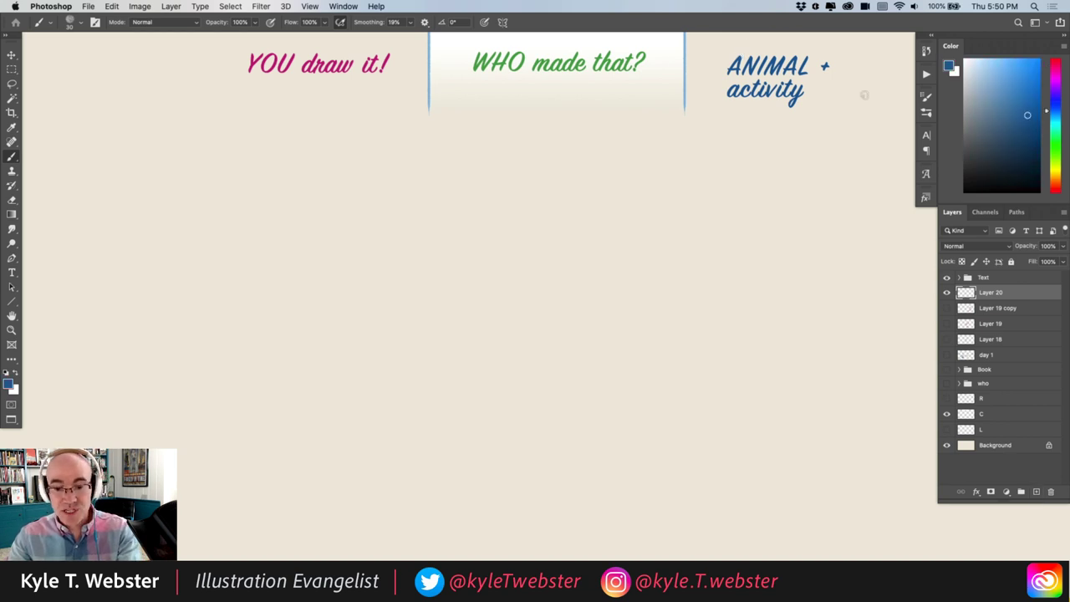
pyautogui.click(996, 74)
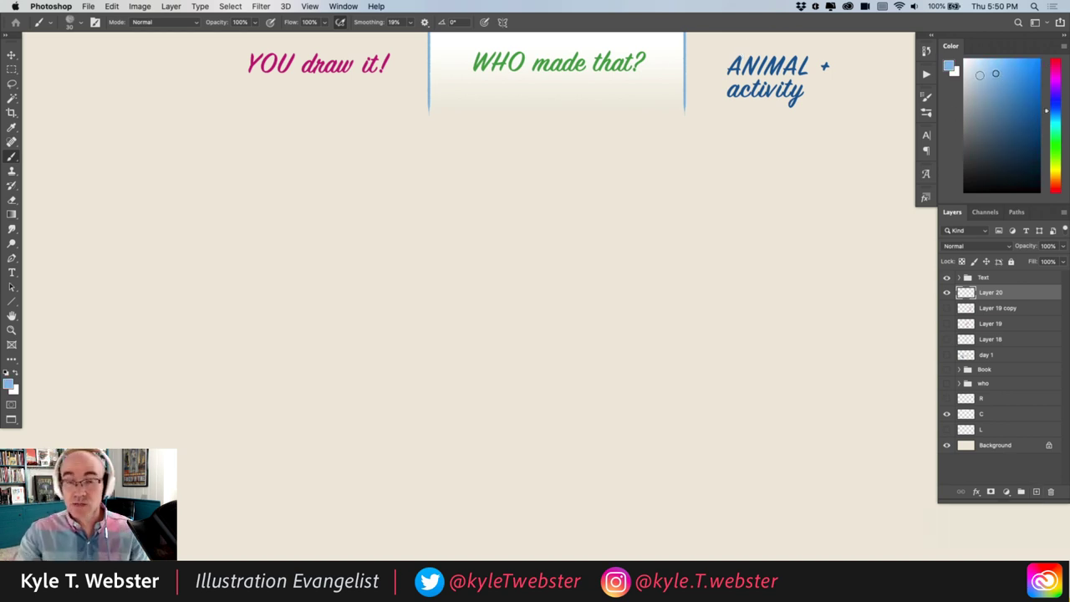
pyautogui.click(991, 71)
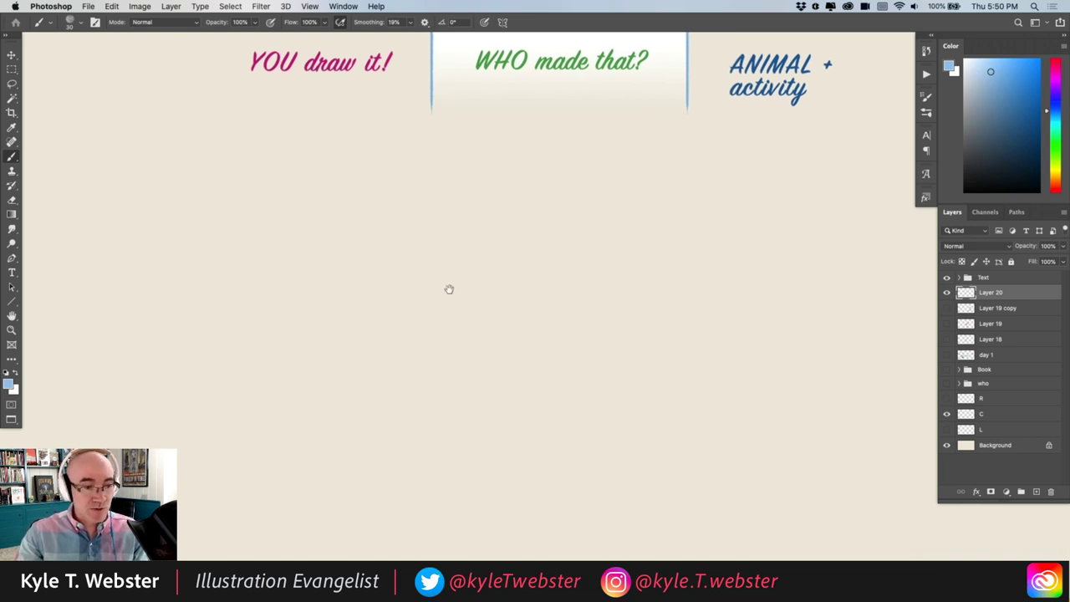
pyautogui.moveTo(447, 289); pyautogui.dragTo(434, 290)
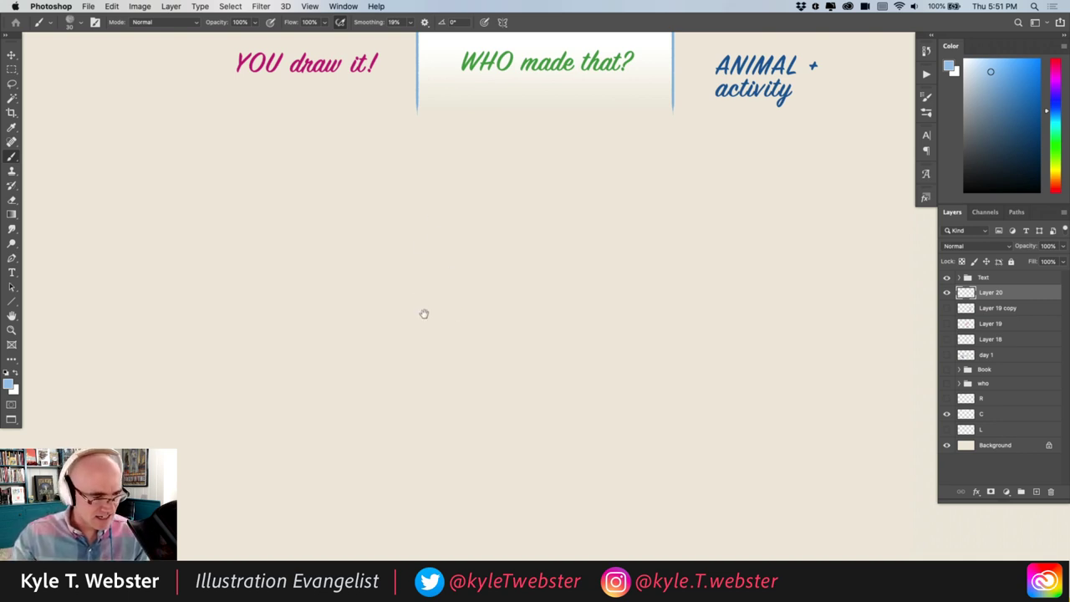
pyautogui.moveTo(423, 313); pyautogui.dragTo(424, 315)
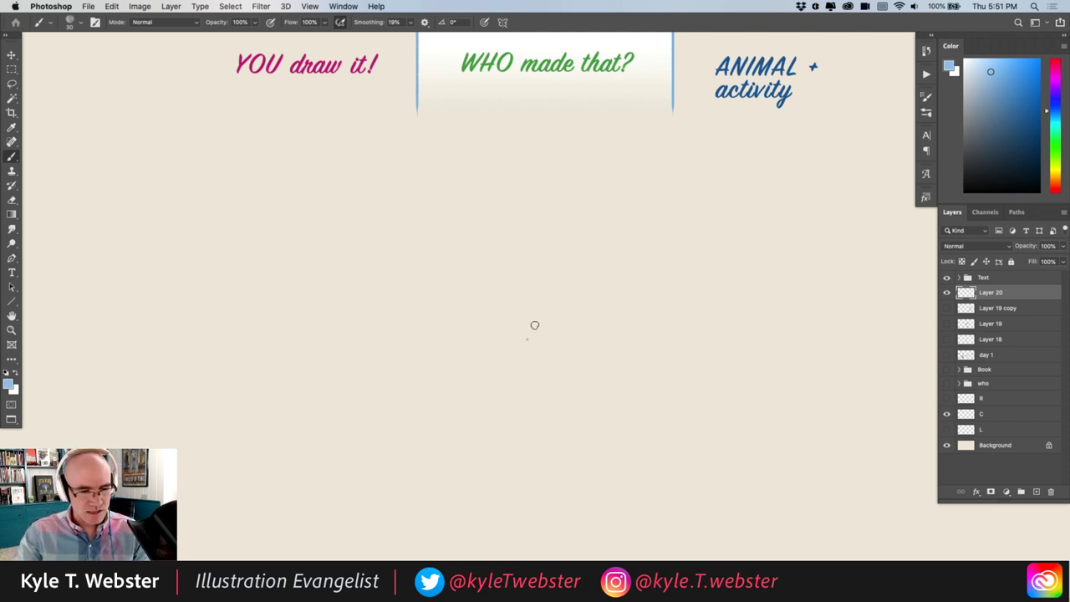
# Step: Sketch the looping wings and the round head with eyes, glasses and top arc
pyautogui.moveTo(527, 338); pyautogui.dragTo(652, 268)
pyautogui.moveTo(612, 309)
pyautogui.mouseDown()
pyautogui.moveTo(520, 369)
pyautogui.moveTo(659, 310)
pyautogui.moveTo(715, 315)
pyautogui.moveTo(514, 351)
pyautogui.moveTo(669, 338)
pyautogui.moveTo(648, 315)
pyautogui.moveTo(560, 335)
pyautogui.moveTo(694, 225)
pyautogui.moveTo(586, 181)
pyautogui.moveTo(551, 355)
pyautogui.moveTo(692, 274)
pyautogui.moveTo(537, 334)
pyautogui.moveTo(655, 310)
pyautogui.moveTo(678, 324)
pyautogui.moveTo(569, 315)
pyautogui.moveTo(595, 251)
pyautogui.moveTo(537, 343)
pyautogui.moveTo(532, 284)
pyautogui.moveTo(534, 325)
pyautogui.moveTo(479, 324)
pyautogui.moveTo(535, 338)
pyautogui.mouseUp()
pyautogui.moveTo(480, 279)
pyautogui.mouseDown()
pyautogui.moveTo(449, 271)
pyautogui.moveTo(461, 380)
pyautogui.moveTo(481, 352)
pyautogui.mouseUp()
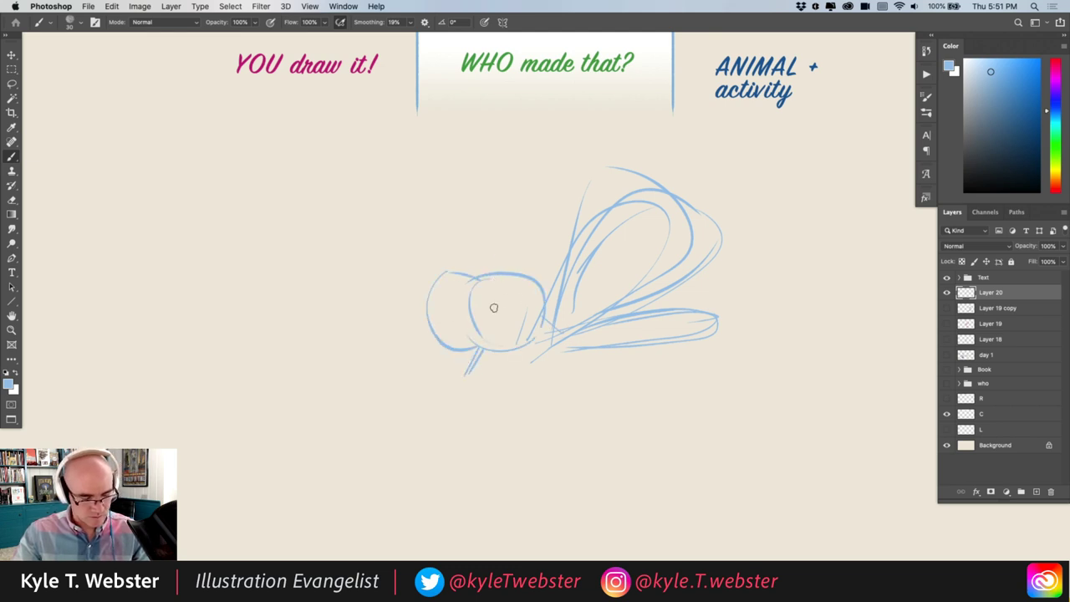
pyautogui.moveTo(493, 315)
pyautogui.mouseDown()
pyautogui.moveTo(492, 329)
pyautogui.moveTo(459, 329)
pyautogui.mouseUp()
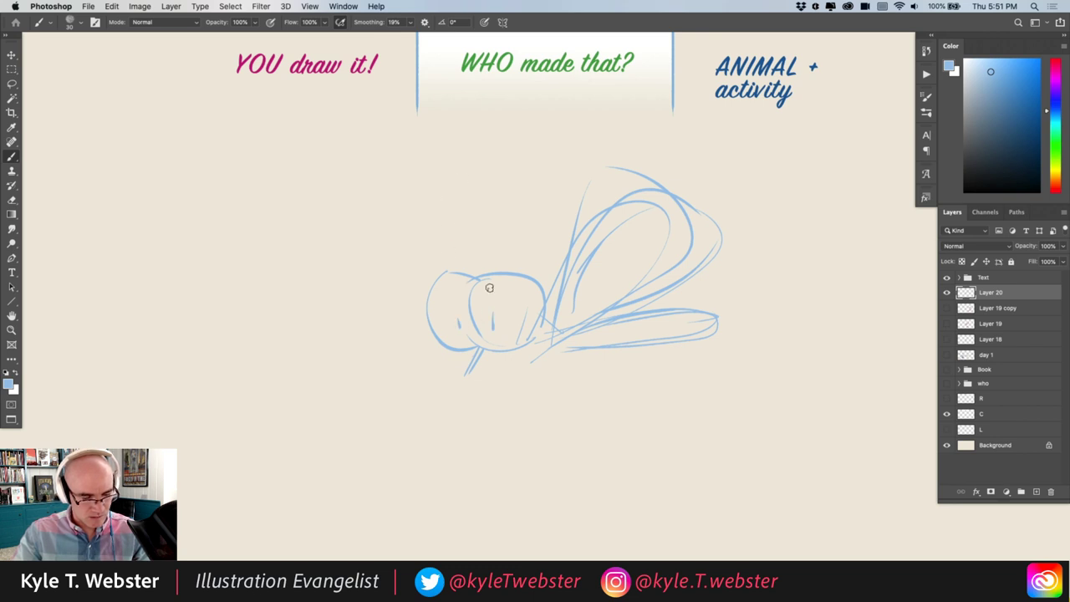
pyautogui.moveTo(515, 373)
pyautogui.mouseDown()
pyautogui.moveTo(498, 303)
pyautogui.moveTo(457, 311)
pyautogui.moveTo(455, 348)
pyautogui.moveTo(515, 376)
pyautogui.mouseUp()
pyautogui.moveTo(457, 331)
pyautogui.mouseDown()
pyautogui.moveTo(441, 332)
pyautogui.moveTo(438, 308)
pyautogui.moveTo(397, 302)
pyautogui.moveTo(441, 374)
pyautogui.moveTo(443, 334)
pyautogui.mouseUp()
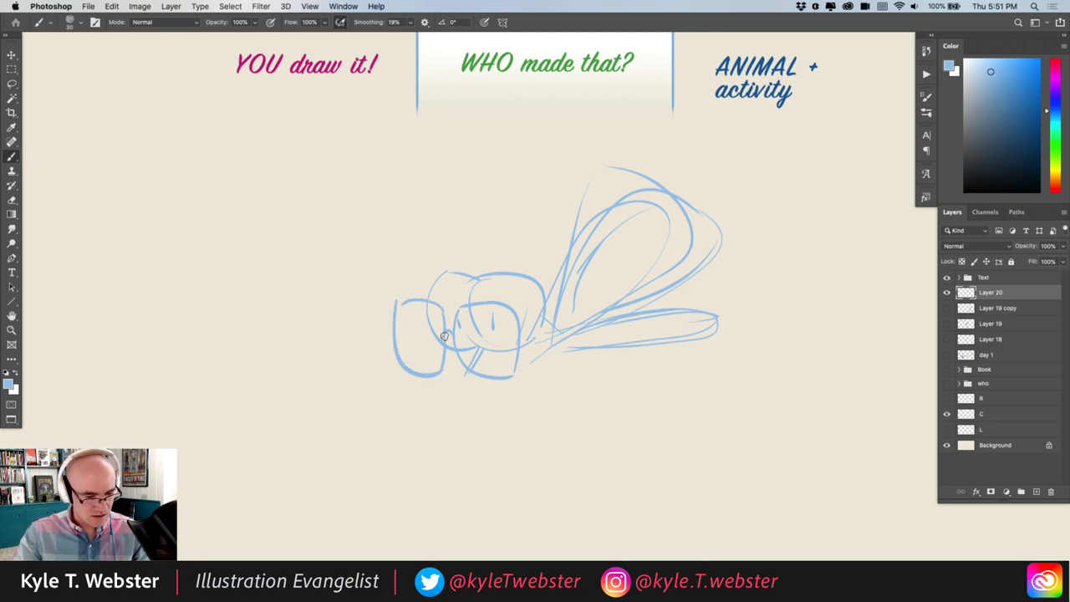
pyautogui.moveTo(571, 305); pyautogui.dragTo(566, 323)
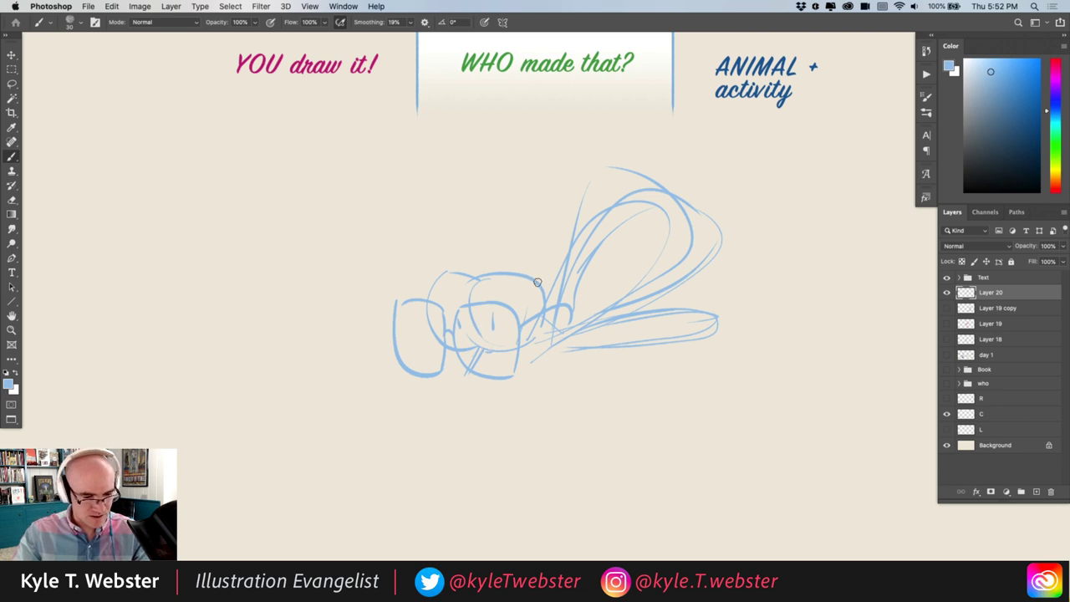
pyautogui.moveTo(487, 274)
pyautogui.mouseDown()
pyautogui.moveTo(547, 253)
pyautogui.moveTo(573, 315)
pyautogui.mouseUp()
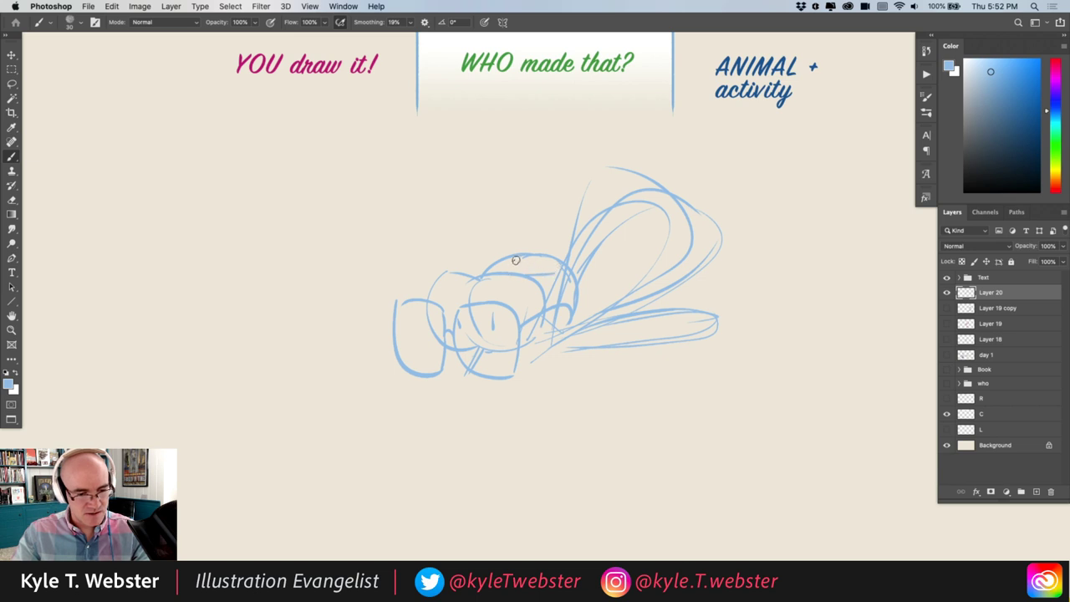
pyautogui.moveTo(518, 274)
pyautogui.mouseDown()
pyautogui.moveTo(751, 225)
pyautogui.moveTo(632, 220)
pyautogui.moveTo(492, 265)
pyautogui.moveTo(701, 212)
pyautogui.moveTo(654, 256)
pyautogui.moveTo(459, 254)
pyautogui.moveTo(508, 261)
pyautogui.moveTo(569, 229)
pyautogui.moveTo(477, 205)
pyautogui.moveTo(503, 209)
pyautogui.moveTo(455, 247)
pyautogui.moveTo(478, 270)
pyautogui.moveTo(502, 200)
pyautogui.moveTo(515, 255)
pyautogui.moveTo(576, 266)
pyautogui.moveTo(745, 210)
pyautogui.mouseUp()
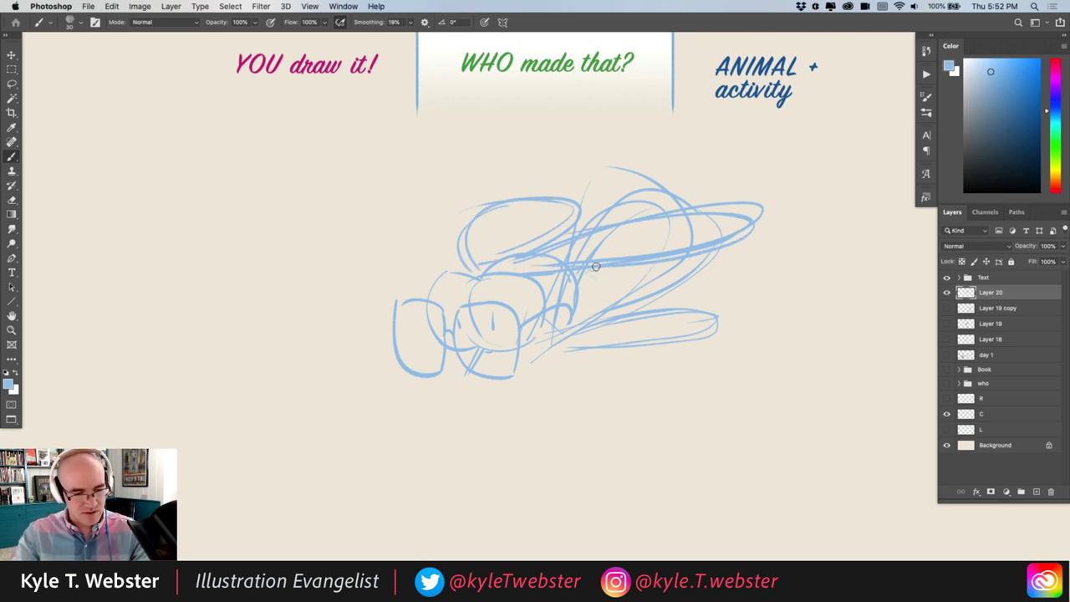
pyautogui.moveTo(545, 269)
pyautogui.mouseDown()
pyautogui.moveTo(549, 303)
pyautogui.moveTo(536, 279)
pyautogui.moveTo(556, 290)
pyautogui.moveTo(554, 302)
pyautogui.moveTo(532, 267)
pyautogui.moveTo(600, 285)
pyautogui.moveTo(587, 277)
pyautogui.moveTo(535, 338)
pyautogui.moveTo(583, 273)
pyautogui.mouseUp()
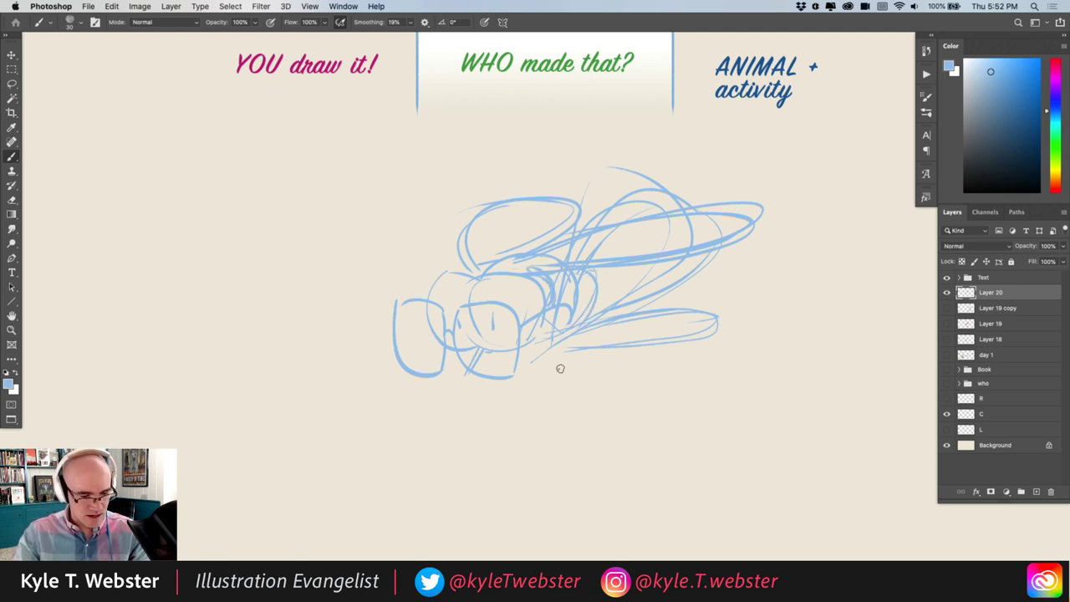
pyautogui.moveTo(545, 341)
pyautogui.mouseDown()
pyautogui.moveTo(561, 372)
pyautogui.moveTo(489, 427)
pyautogui.mouseUp()
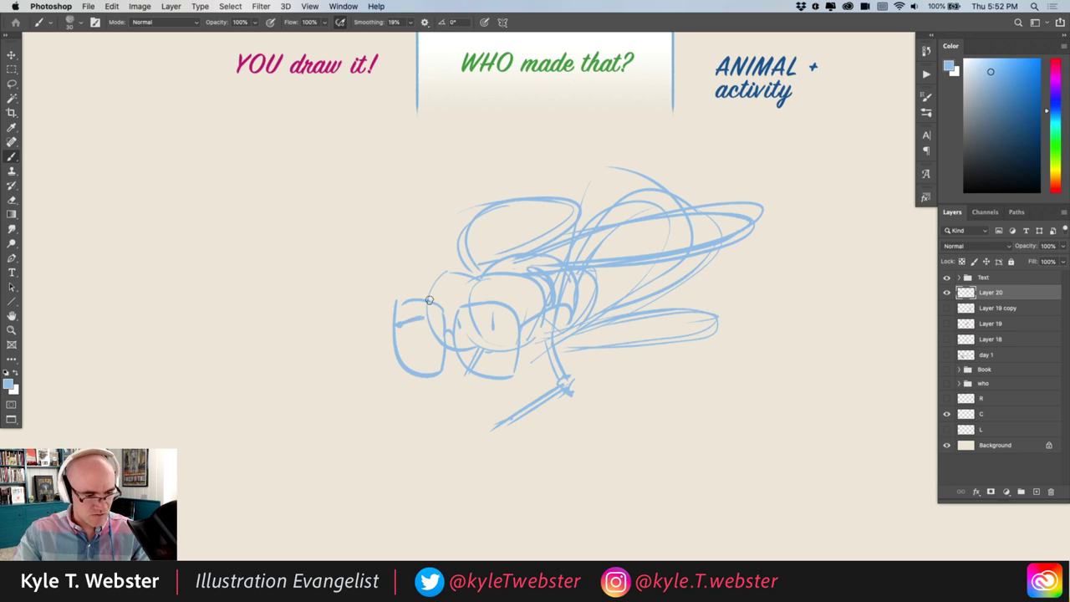
pyautogui.moveTo(428, 284); pyautogui.dragTo(461, 333)
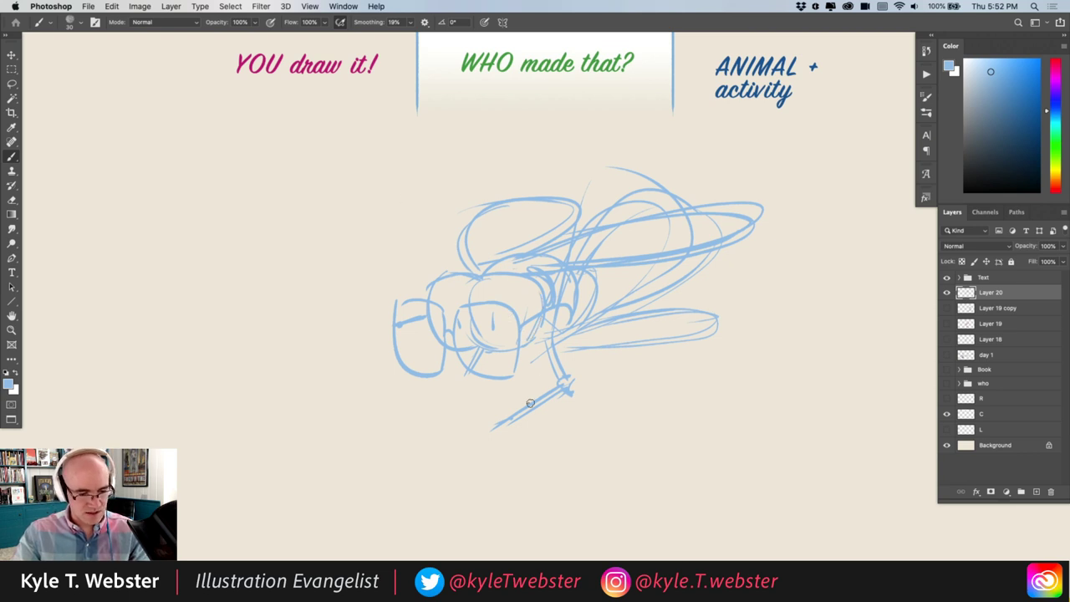
# Step: Sketch the legs under the wing, the pen arm, and the start of the open book
pyautogui.moveTo(576, 333)
pyautogui.mouseDown()
pyautogui.moveTo(642, 293)
pyautogui.moveTo(651, 377)
pyautogui.mouseUp()
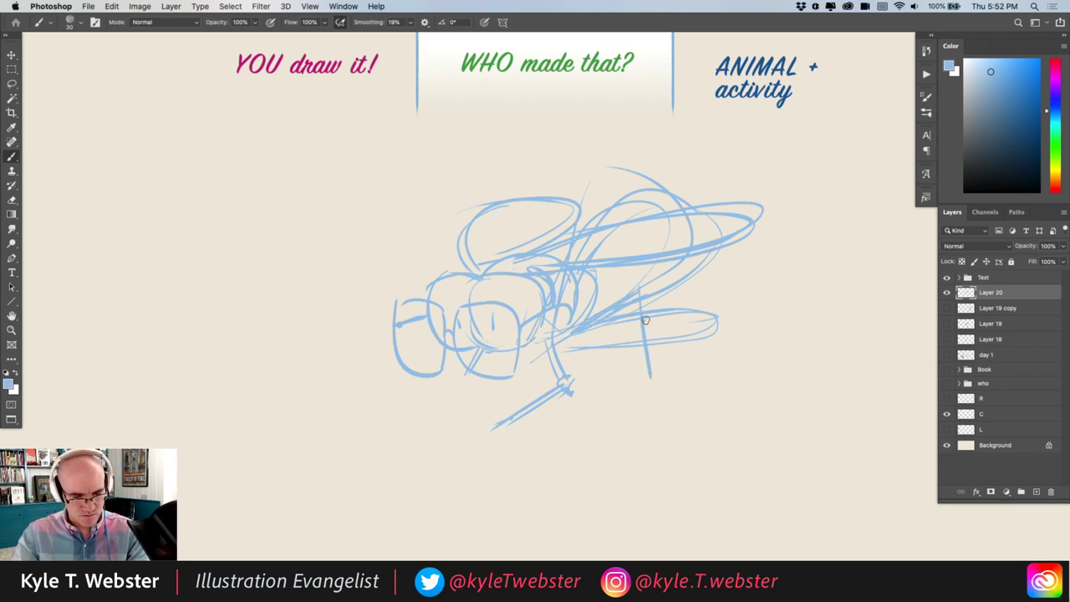
pyautogui.moveTo(645, 320); pyautogui.dragTo(655, 381)
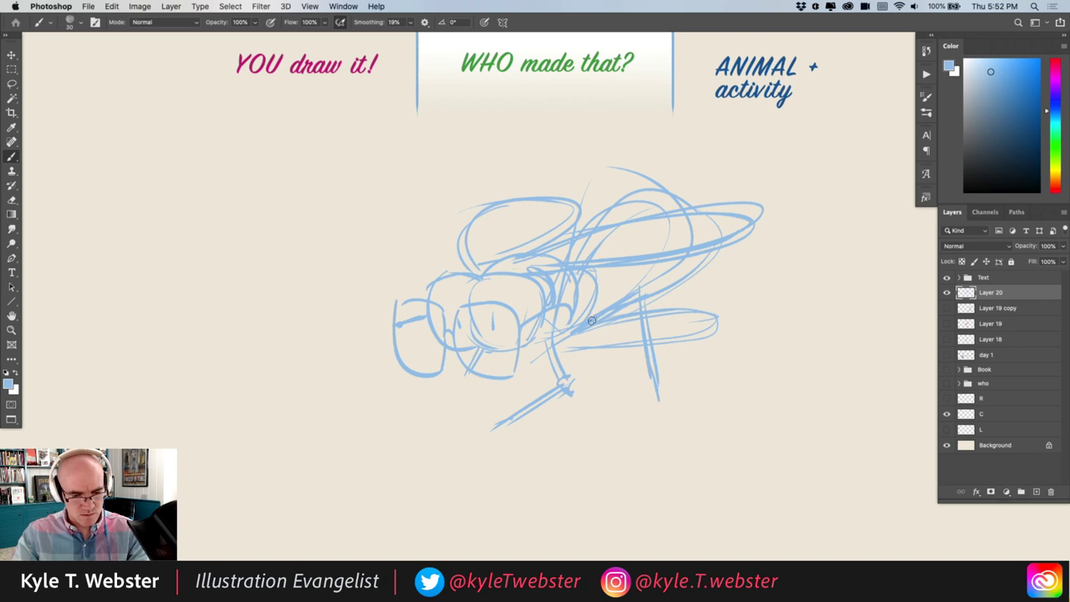
pyautogui.moveTo(591, 320)
pyautogui.mouseDown()
pyautogui.moveTo(656, 275)
pyautogui.moveTo(703, 354)
pyautogui.mouseUp()
pyautogui.moveTo(658, 284); pyautogui.dragTo(714, 381)
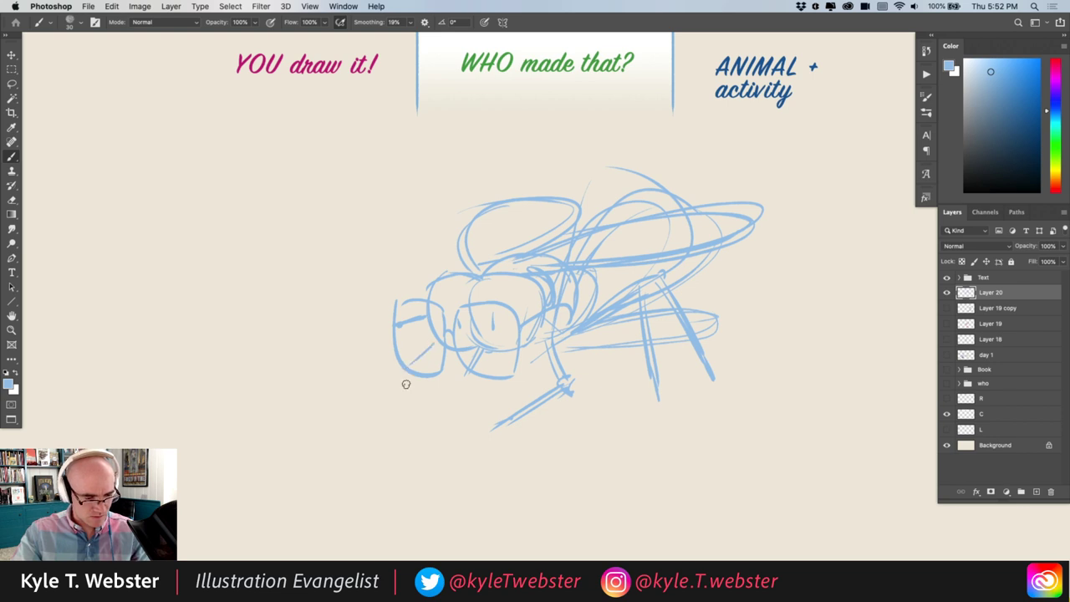
pyautogui.moveTo(405, 384)
pyautogui.mouseDown()
pyautogui.moveTo(415, 416)
pyautogui.moveTo(410, 375)
pyautogui.mouseUp()
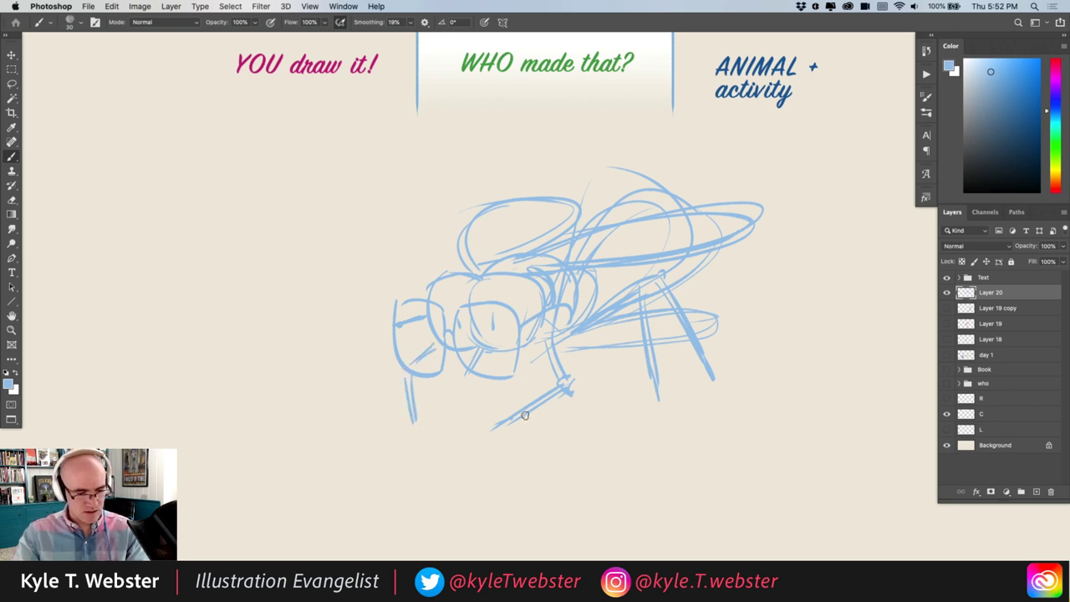
pyautogui.moveTo(525, 416)
pyautogui.mouseDown()
pyautogui.moveTo(619, 418)
pyautogui.moveTo(577, 502)
pyautogui.moveTo(497, 473)
pyautogui.moveTo(439, 473)
pyautogui.moveTo(485, 423)
pyautogui.moveTo(403, 405)
pyautogui.moveTo(360, 399)
pyautogui.moveTo(301, 446)
pyautogui.moveTo(430, 469)
pyautogui.moveTo(546, 509)
pyautogui.moveTo(574, 505)
pyautogui.mouseUp()
# Step: Finish the book's edges and page lines, add sparkle lines, and reinforce the wings
pyautogui.moveTo(422, 476); pyautogui.dragTo(315, 467)
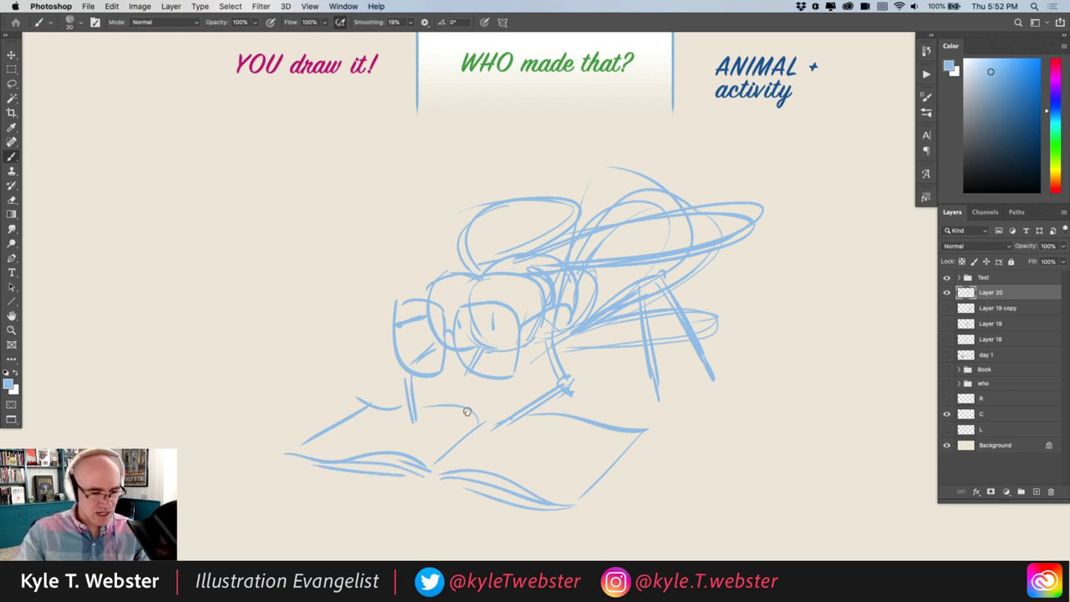
pyautogui.moveTo(642, 444)
pyautogui.mouseDown()
pyautogui.moveTo(578, 515)
pyautogui.moveTo(426, 498)
pyautogui.mouseUp()
pyautogui.moveTo(492, 503); pyautogui.dragTo(287, 465)
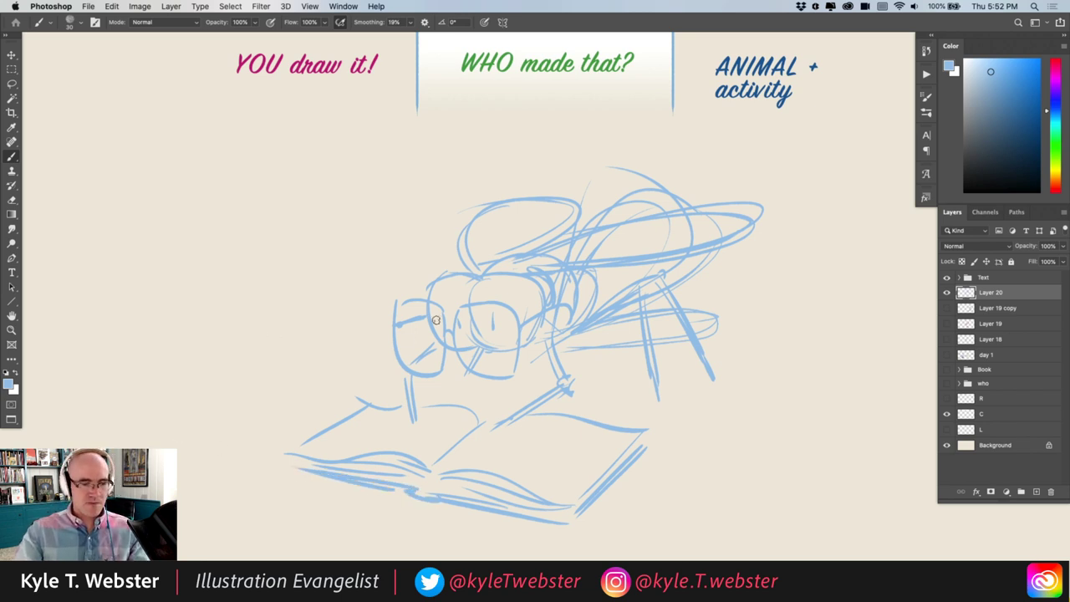
pyautogui.moveTo(425, 311)
pyautogui.mouseDown()
pyautogui.moveTo(381, 262)
pyautogui.moveTo(365, 264)
pyautogui.mouseUp()
pyautogui.moveTo(323, 252)
pyautogui.mouseDown()
pyautogui.moveTo(355, 269)
pyautogui.moveTo(343, 281)
pyautogui.mouseUp()
pyautogui.moveTo(270, 341); pyautogui.dragTo(296, 313)
pyautogui.moveTo(541, 468)
pyautogui.mouseDown()
pyautogui.moveTo(452, 446)
pyautogui.moveTo(531, 455)
pyautogui.moveTo(489, 432)
pyautogui.moveTo(538, 425)
pyautogui.mouseUp()
pyautogui.moveTo(407, 433); pyautogui.dragTo(346, 432)
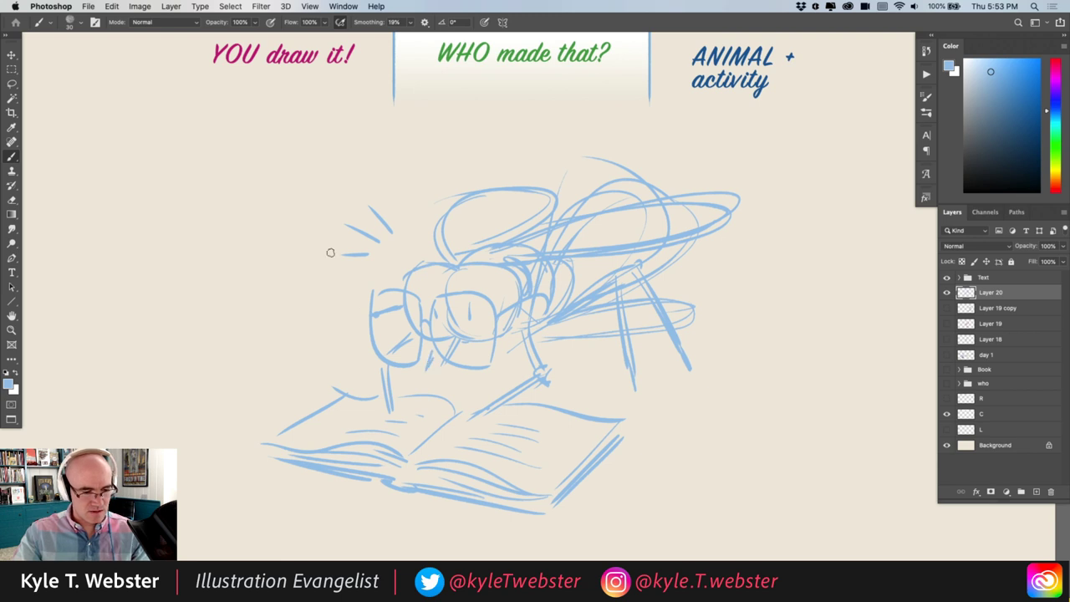
pyautogui.moveTo(607, 378); pyautogui.dragTo(589, 380)
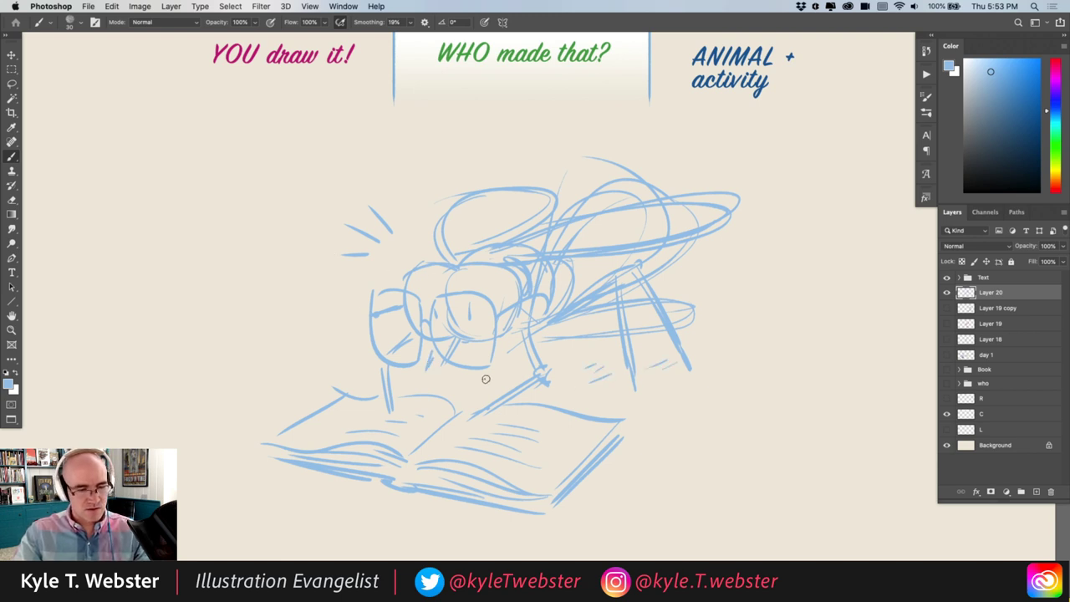
pyautogui.moveTo(413, 224); pyautogui.dragTo(427, 234)
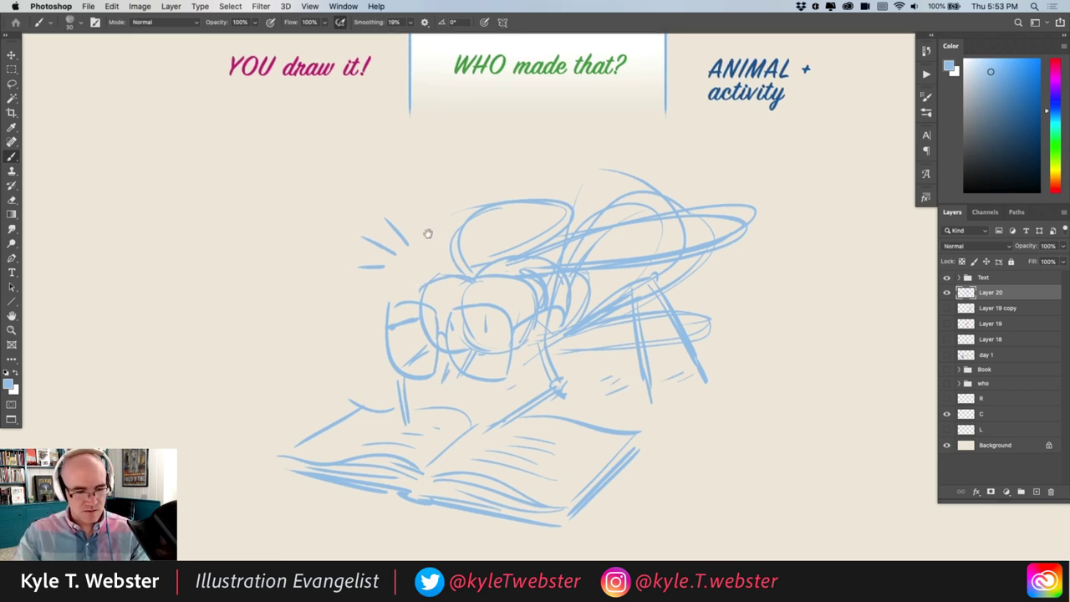
pyautogui.moveTo(713, 247); pyautogui.dragTo(625, 223)
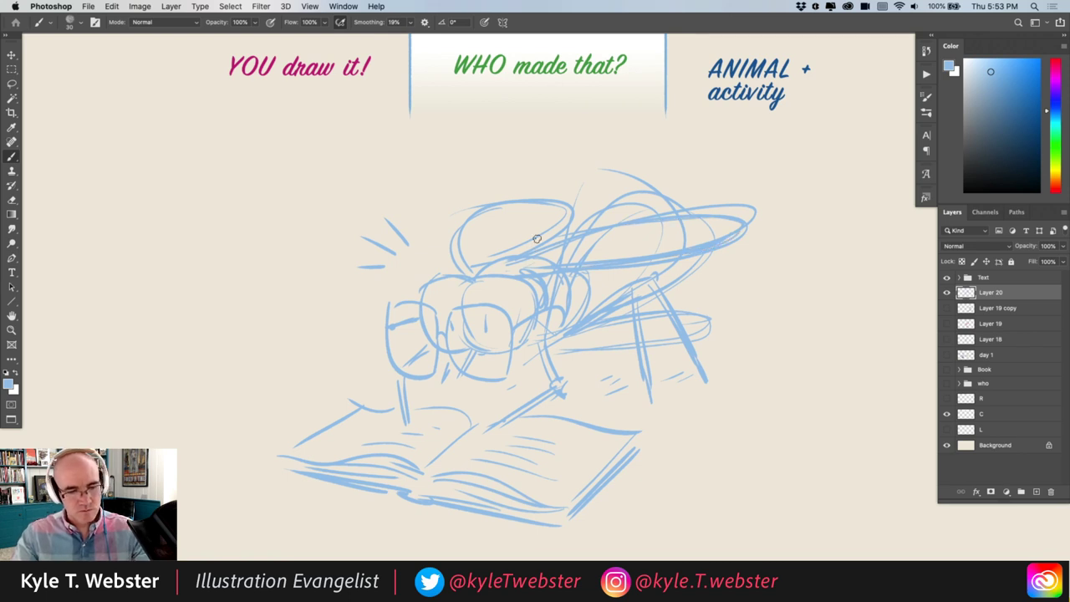
pyautogui.moveTo(589, 316); pyautogui.dragTo(611, 266)
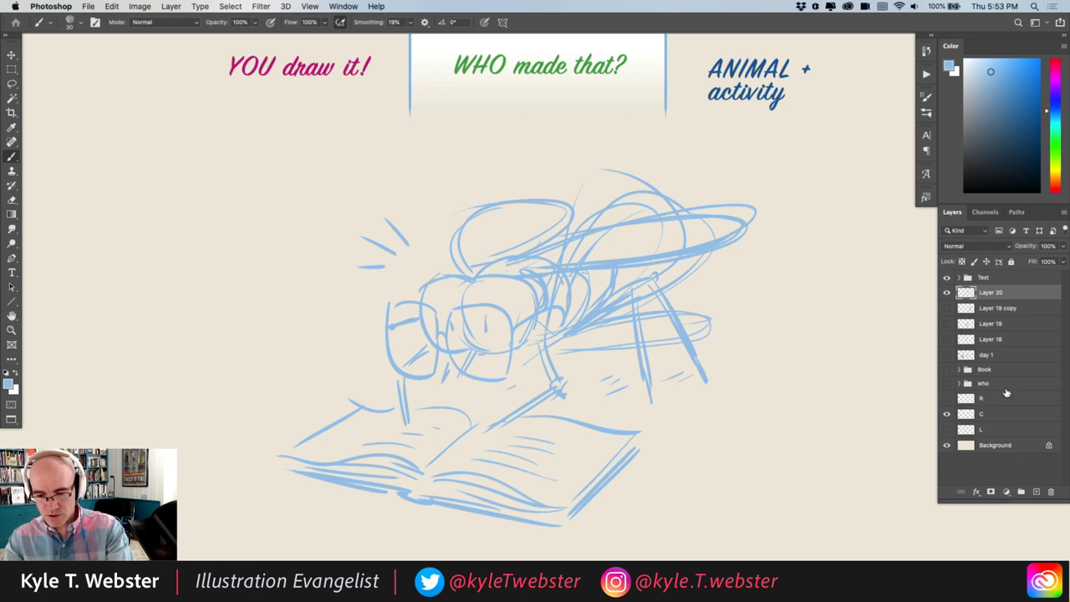
# Step: Set Layer 20 opacity to 30%, add Layer 21, and sample the dark blue title colour
pyautogui.click(1040, 246)
pyautogui.write('30')
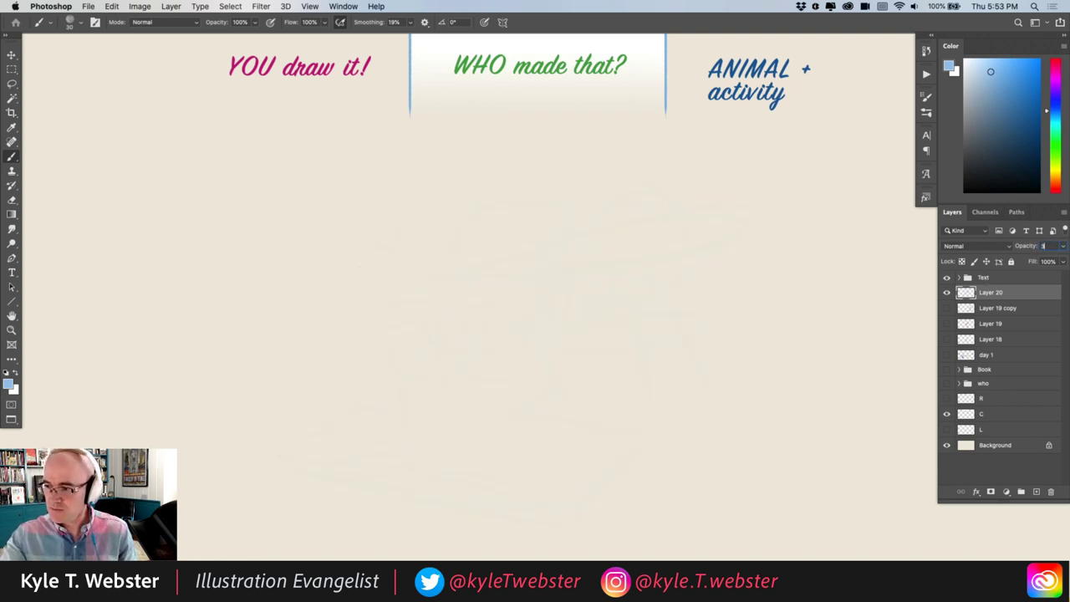
pyautogui.click(1036, 492)
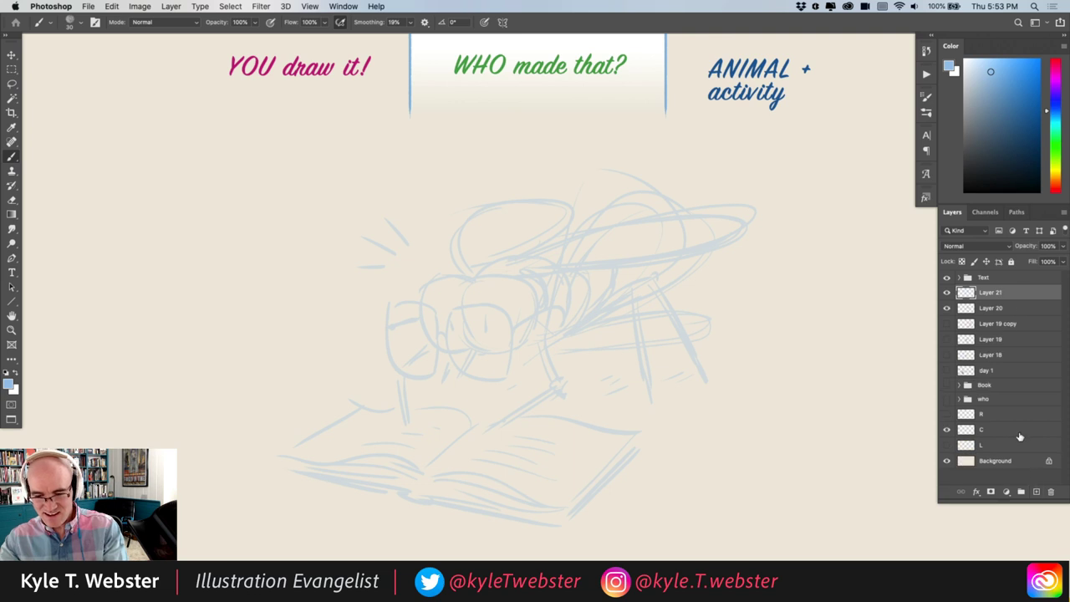
pyautogui.keyDown('alt'); pyautogui.click(760, 58); pyautogui.keyUp('alt')
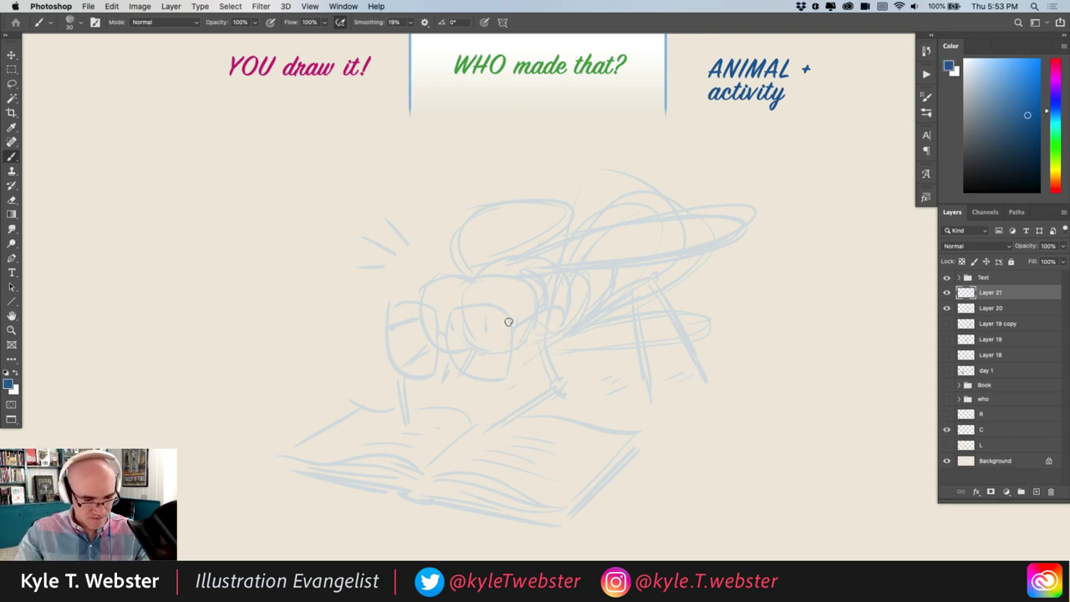
# Step: Ink both round glasses lenses with glare marks, the dot eye and a smile
pyautogui.moveTo(510, 320)
pyautogui.mouseDown()
pyautogui.moveTo(451, 325)
pyautogui.moveTo(459, 375)
pyautogui.moveTo(485, 375)
pyautogui.moveTo(465, 378)
pyautogui.mouseUp()
pyautogui.scroll(2, 437, 355)
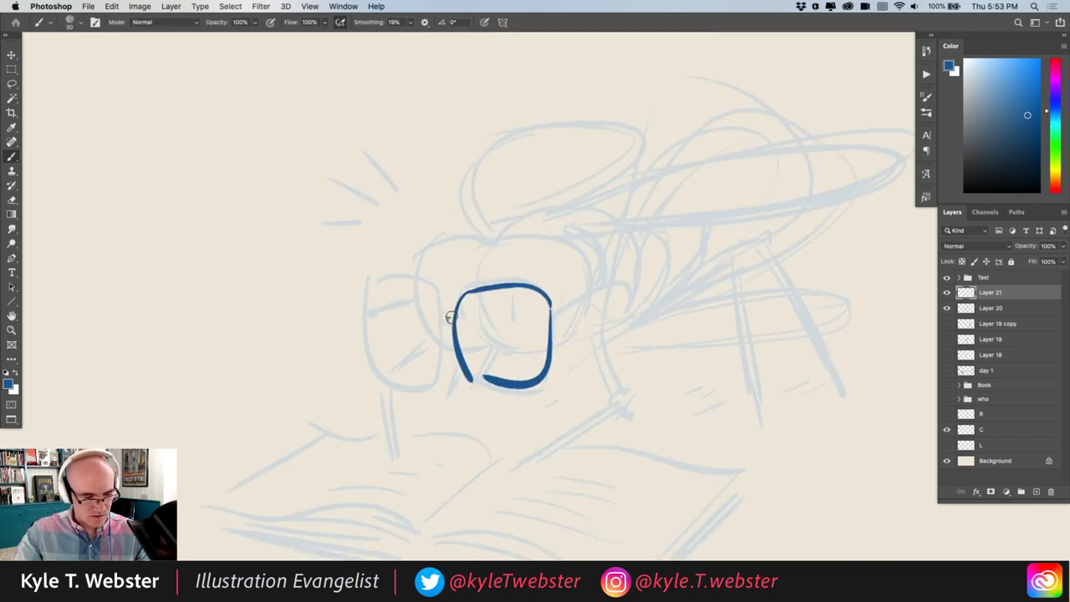
pyautogui.moveTo(454, 313)
pyautogui.mouseDown()
pyautogui.moveTo(432, 310)
pyautogui.moveTo(436, 318)
pyautogui.moveTo(403, 289)
pyautogui.moveTo(370, 303)
pyautogui.moveTo(394, 383)
pyautogui.mouseUp()
pyautogui.moveTo(488, 320); pyautogui.dragTo(475, 342)
pyautogui.moveTo(495, 316); pyautogui.dragTo(481, 339)
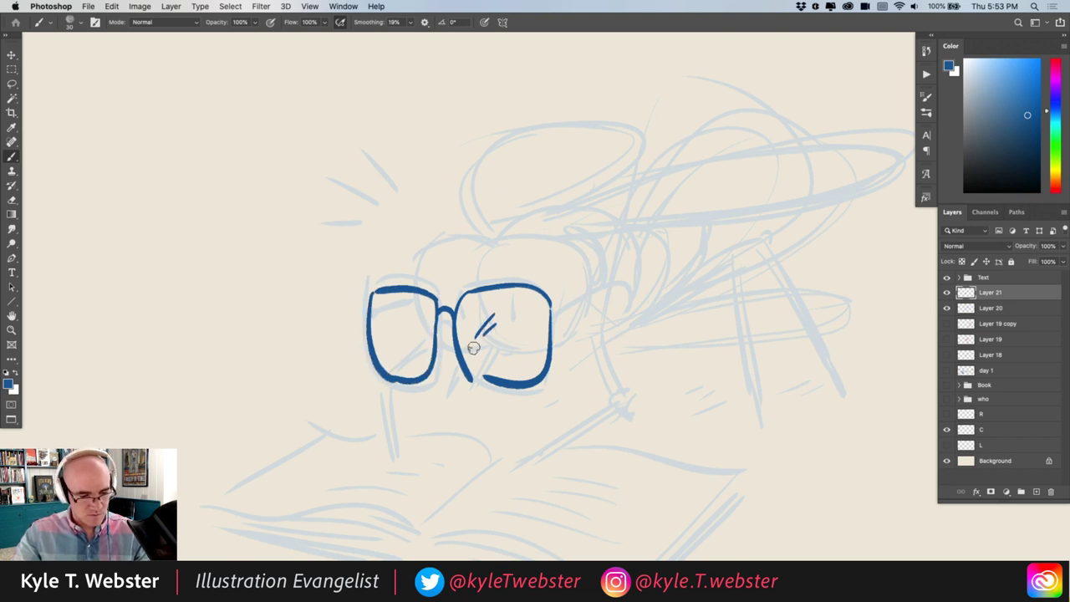
pyautogui.moveTo(513, 308); pyautogui.dragTo(513, 322)
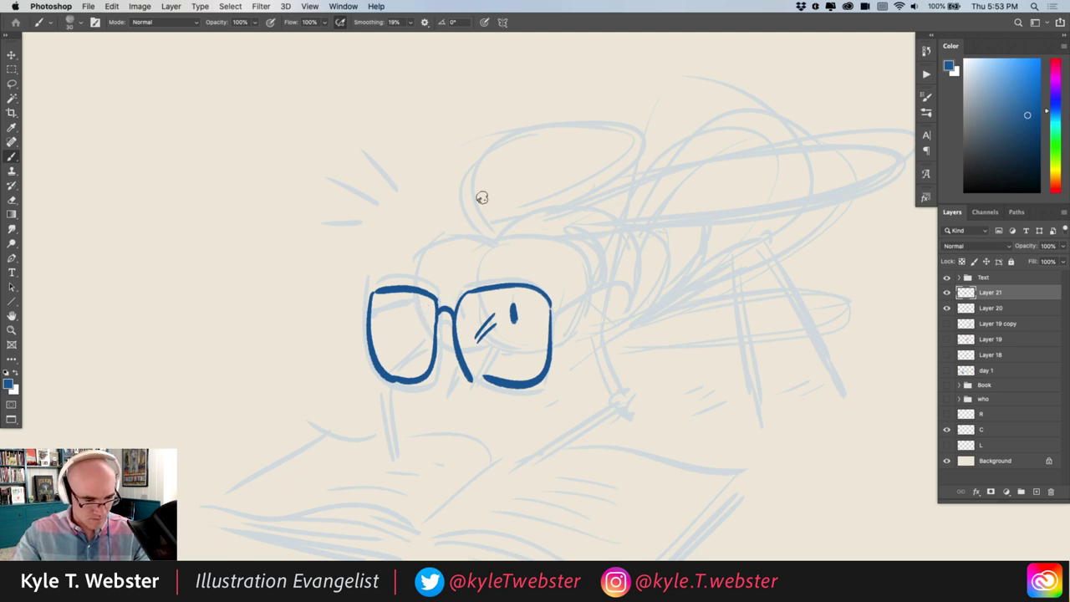
pyautogui.moveTo(489, 347)
pyautogui.mouseDown()
pyautogui.moveTo(539, 351)
pyautogui.moveTo(564, 308)
pyautogui.moveTo(616, 280)
pyautogui.moveTo(627, 303)
pyautogui.mouseUp()
# Step: Ink a larger domed head outline over both lenses and extend the smile leftward
pyautogui.moveTo(556, 343)
pyautogui.mouseDown()
pyautogui.moveTo(589, 301)
pyautogui.moveTo(565, 244)
pyautogui.moveTo(473, 274)
pyautogui.moveTo(464, 241)
pyautogui.moveTo(415, 280)
pyautogui.mouseUp()
pyautogui.press('super+z')
pyautogui.moveTo(475, 244)
pyautogui.mouseDown()
pyautogui.moveTo(423, 250)
pyautogui.moveTo(411, 306)
pyautogui.moveTo(405, 298)
pyautogui.moveTo(428, 333)
pyautogui.mouseUp()
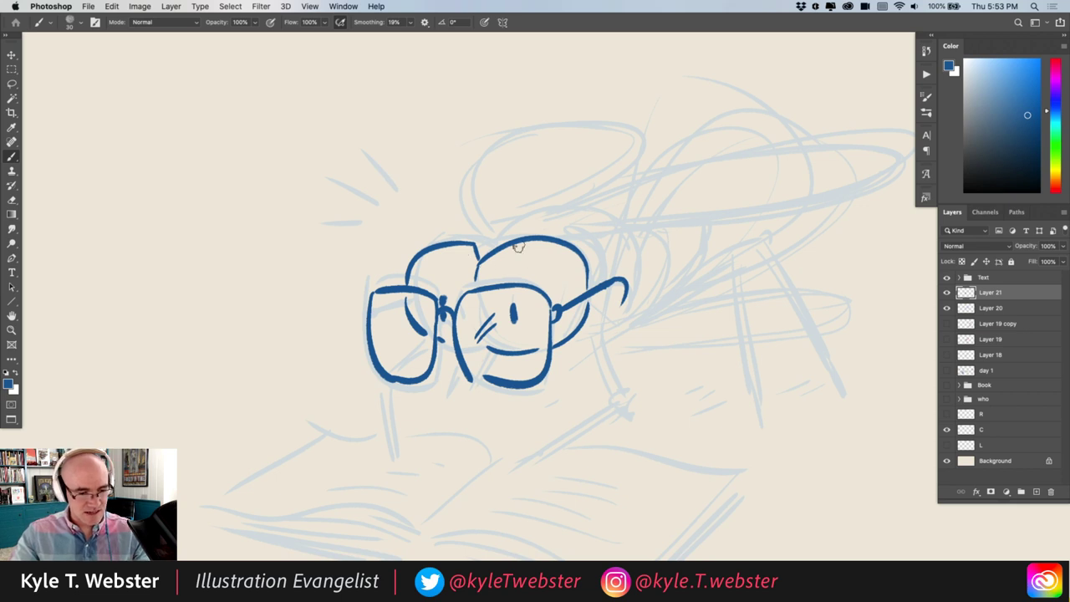
pyautogui.scroll(2, 409, 257)
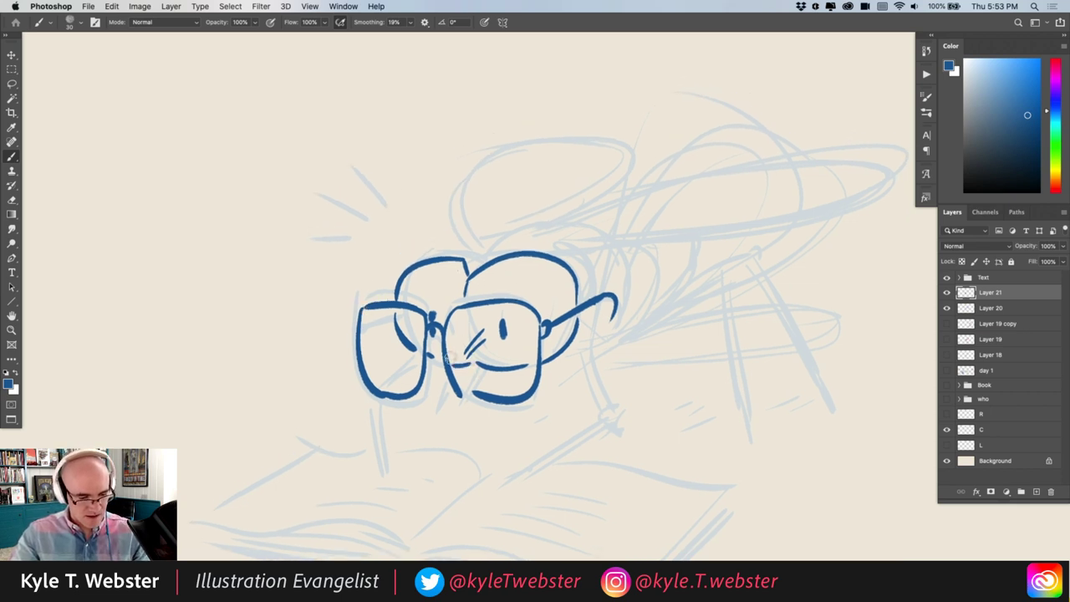
pyautogui.moveTo(450, 365)
pyautogui.mouseDown()
pyautogui.moveTo(475, 370)
pyautogui.moveTo(441, 422)
pyautogui.mouseUp()
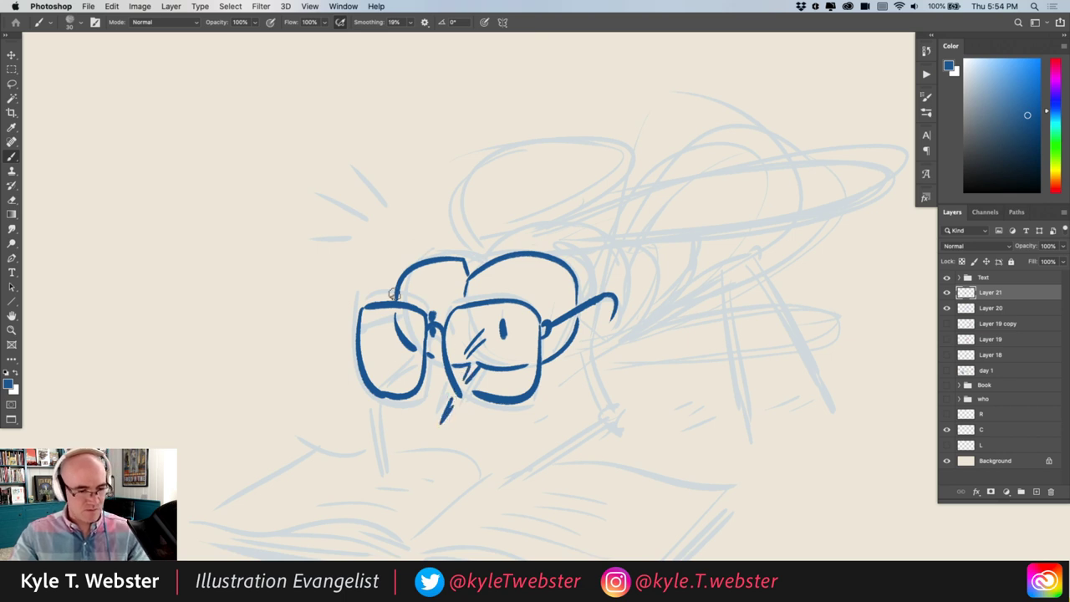
pyautogui.hscroll(2, 393, 295)
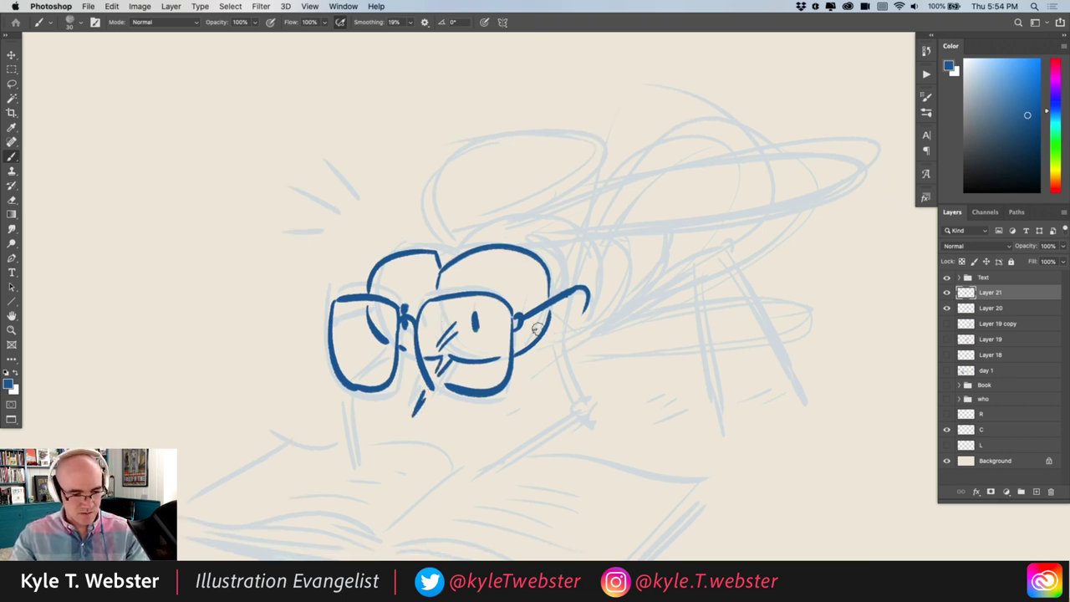
# Step: Ink a loop by the right temple, glare lines on the left lens, the left arm, and a hand holding a pen
pyautogui.moveTo(563, 332)
pyautogui.mouseDown()
pyautogui.moveTo(592, 401)
pyautogui.moveTo(579, 409)
pyautogui.moveTo(592, 418)
pyautogui.moveTo(483, 473)
pyautogui.mouseUp()
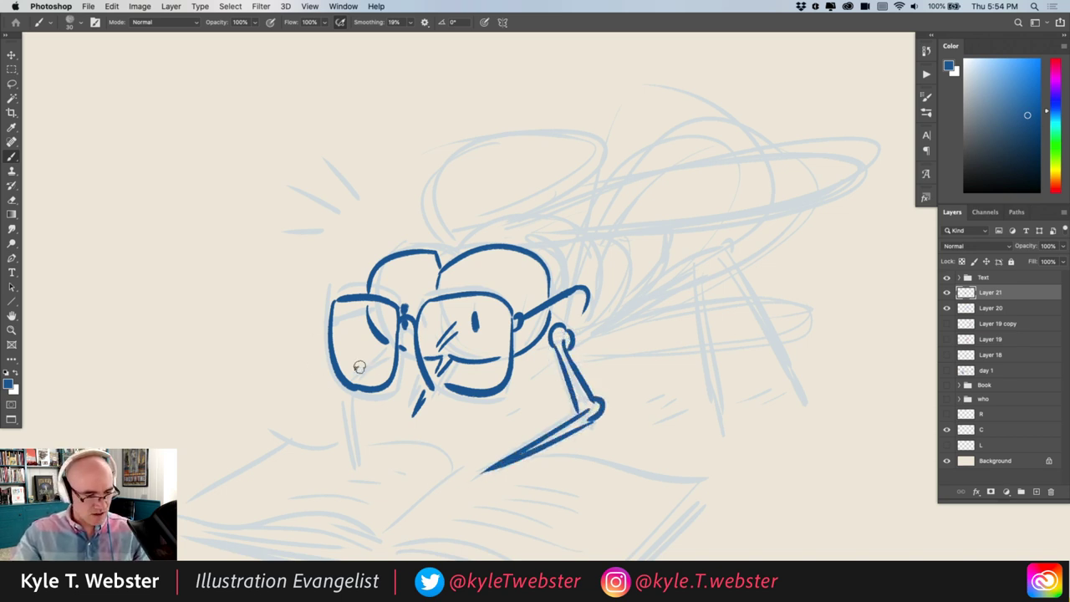
pyautogui.moveTo(388, 350)
pyautogui.mouseDown()
pyautogui.moveTo(343, 381)
pyautogui.moveTo(352, 463)
pyautogui.mouseUp()
pyautogui.moveTo(343, 393); pyautogui.dragTo(361, 469)
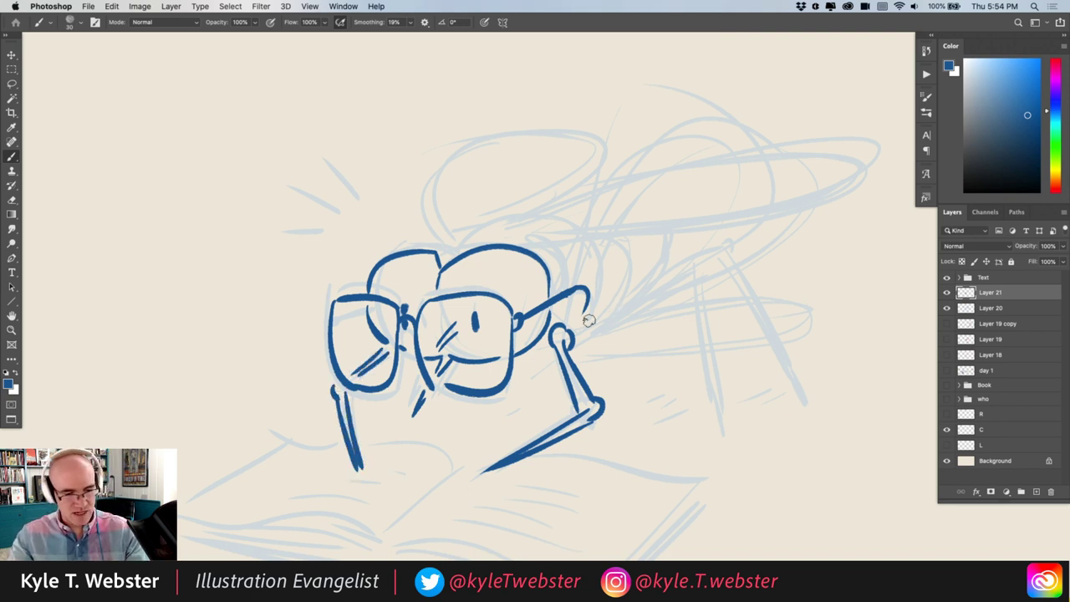
pyautogui.moveTo(586, 316); pyautogui.dragTo(675, 261)
pyautogui.moveTo(592, 335)
pyautogui.mouseDown()
pyautogui.moveTo(689, 258)
pyautogui.moveTo(706, 405)
pyautogui.mouseUp()
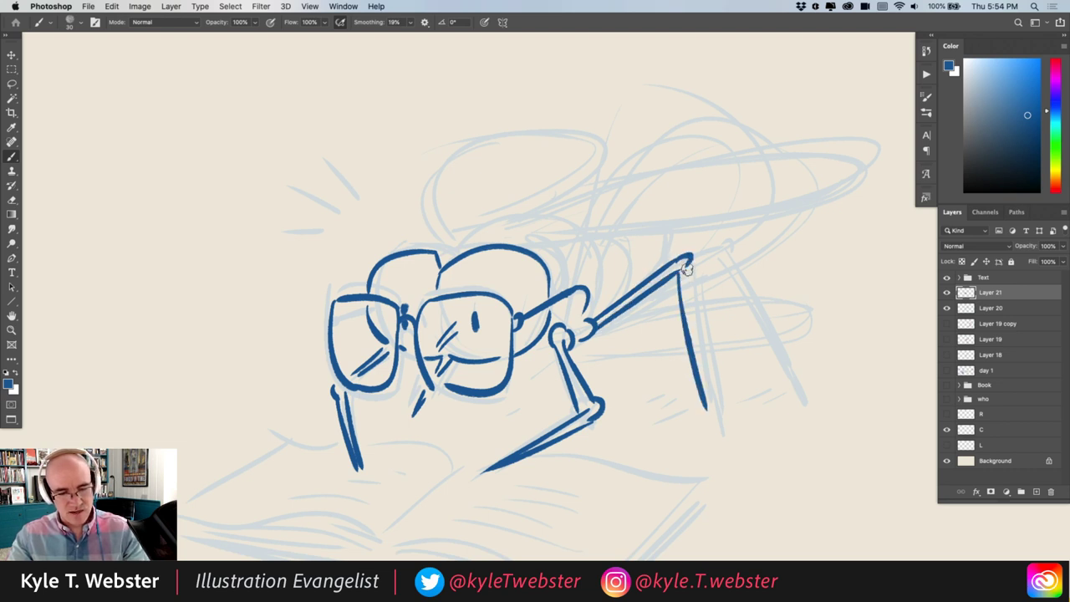
# Step: Ink the raised leg, feet on the front legs, hatching under the left lens, and a rear leg reaching right
pyautogui.moveTo(684, 270)
pyautogui.mouseDown()
pyautogui.moveTo(710, 403)
pyautogui.moveTo(756, 421)
pyautogui.moveTo(714, 411)
pyautogui.mouseUp()
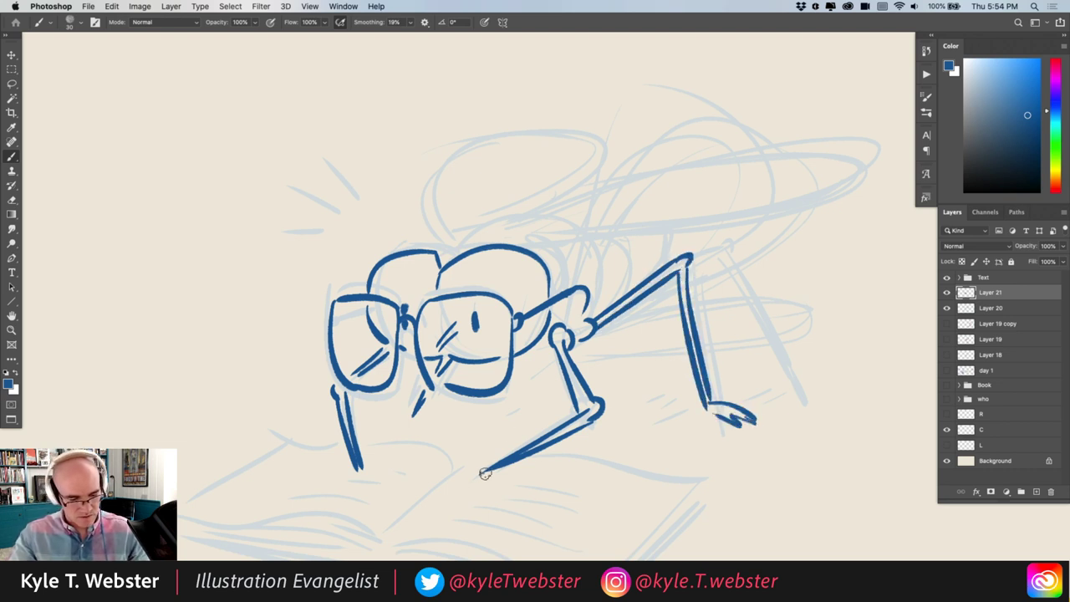
pyautogui.moveTo(482, 474)
pyautogui.mouseDown()
pyautogui.moveTo(459, 494)
pyautogui.moveTo(505, 465)
pyautogui.mouseUp()
pyautogui.moveTo(343, 450)
pyautogui.mouseDown()
pyautogui.moveTo(354, 473)
pyautogui.moveTo(325, 493)
pyautogui.moveTo(361, 470)
pyautogui.mouseUp()
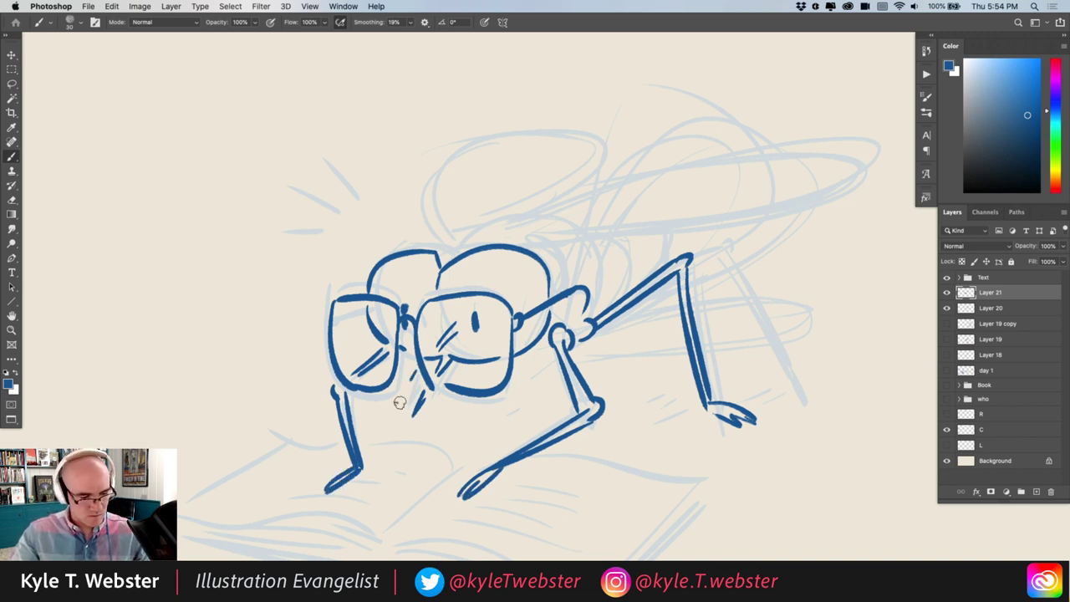
pyautogui.moveTo(419, 378); pyautogui.dragTo(375, 413)
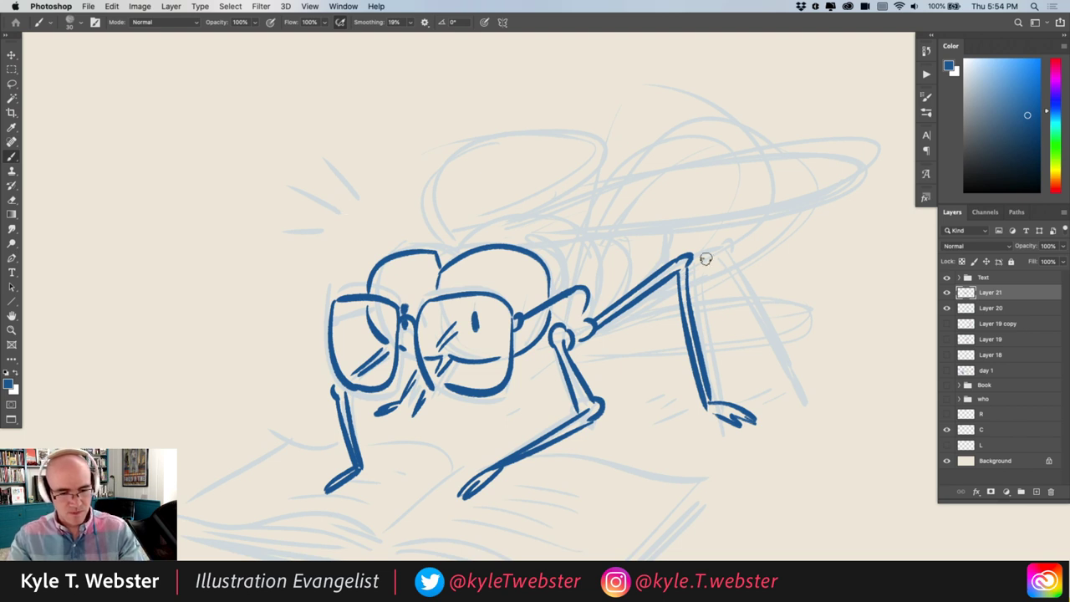
pyautogui.moveTo(614, 303)
pyautogui.mouseDown()
pyautogui.moveTo(696, 240)
pyautogui.moveTo(766, 354)
pyautogui.moveTo(807, 368)
pyautogui.mouseUp()
# Step: Cross-hatch the fly's eye domes on both the right and left sides of the head
pyautogui.scroll(1, 402, 189)
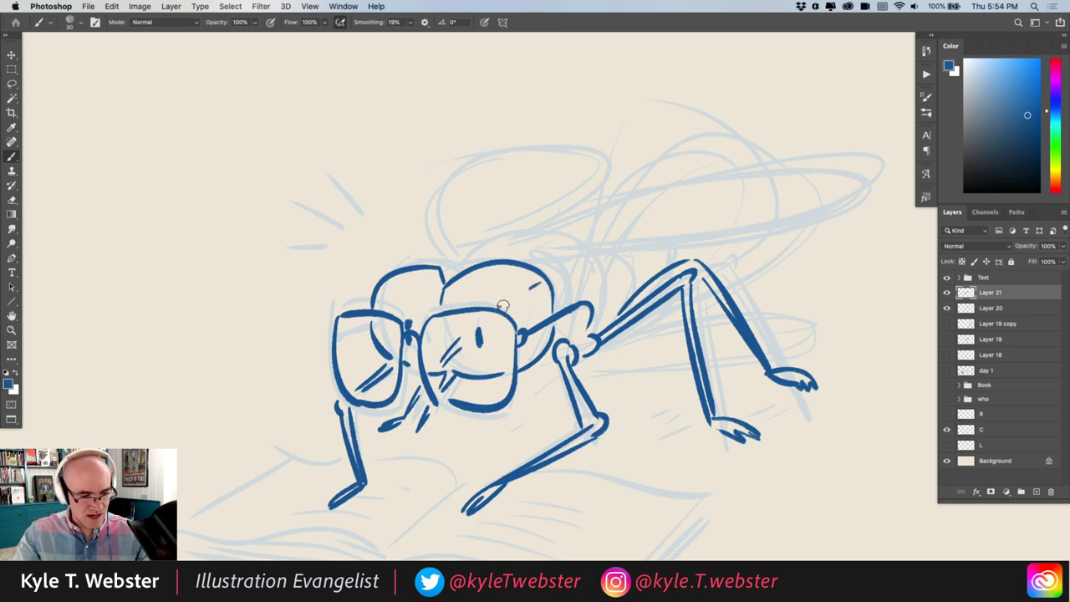
pyautogui.moveTo(503, 306); pyautogui.dragTo(531, 287)
pyautogui.moveTo(525, 275)
pyautogui.mouseDown()
pyautogui.moveTo(488, 296)
pyautogui.moveTo(418, 297)
pyautogui.moveTo(393, 311)
pyautogui.moveTo(533, 303)
pyautogui.mouseUp()
pyautogui.moveTo(530, 283); pyautogui.dragTo(546, 299)
pyautogui.moveTo(405, 282); pyautogui.dragTo(428, 305)
pyautogui.moveTo(410, 270)
pyautogui.mouseDown()
pyautogui.moveTo(430, 293)
pyautogui.moveTo(415, 288)
pyautogui.mouseUp()
# Step: Ink the outline of the long wing and the left wing, adding inner vein lines to both
pyautogui.scroll(2, 412, 323)
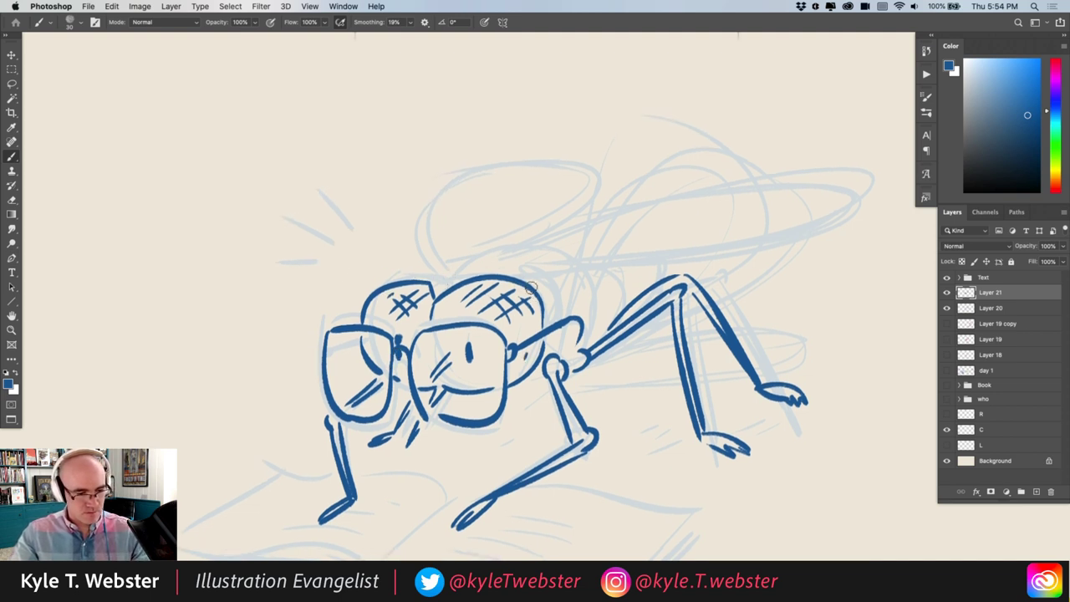
pyautogui.scroll(2, 418, 280)
pyautogui.hscroll(2, 418, 280)
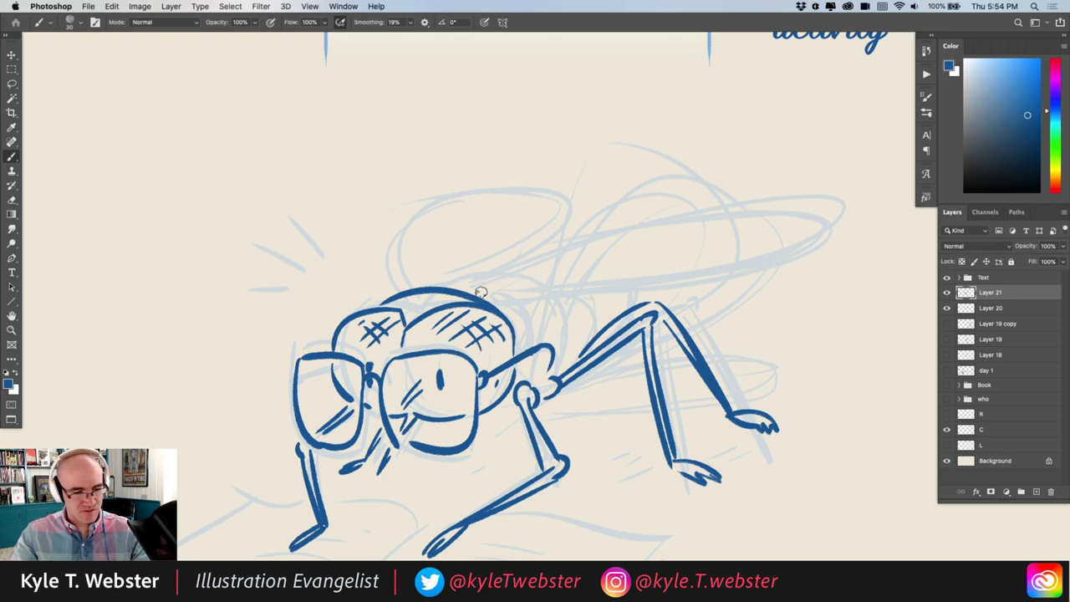
pyautogui.moveTo(481, 291)
pyautogui.mouseDown()
pyautogui.moveTo(672, 282)
pyautogui.moveTo(824, 209)
pyautogui.moveTo(584, 239)
pyautogui.moveTo(473, 288)
pyautogui.moveTo(556, 234)
pyautogui.moveTo(470, 203)
pyautogui.moveTo(415, 284)
pyautogui.mouseUp()
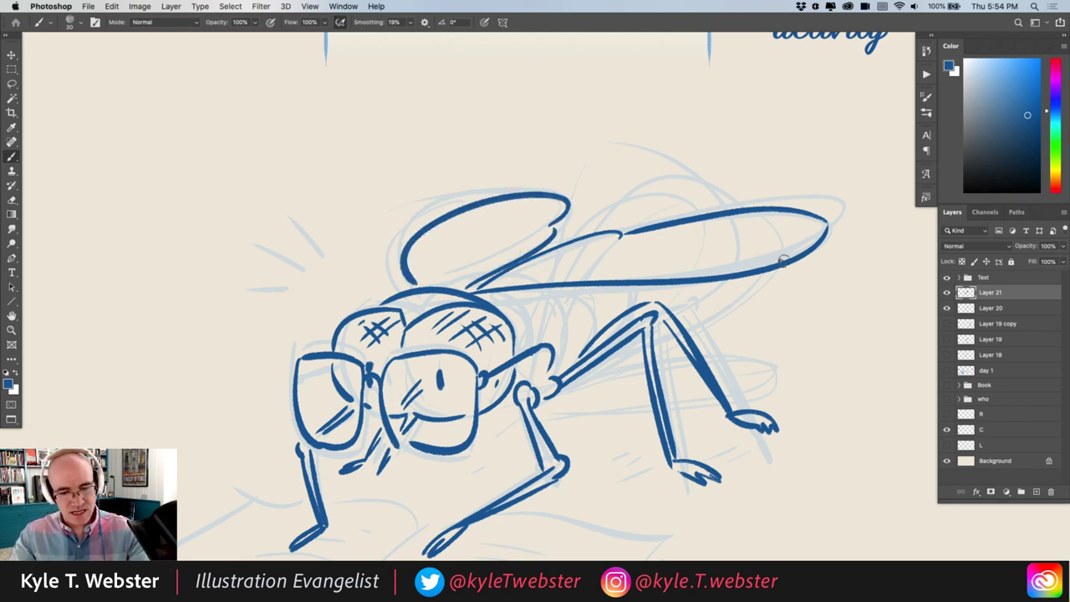
pyautogui.moveTo(783, 260)
pyautogui.mouseDown()
pyautogui.moveTo(624, 260)
pyautogui.moveTo(612, 270)
pyautogui.moveTo(756, 227)
pyautogui.moveTo(790, 234)
pyautogui.mouseUp()
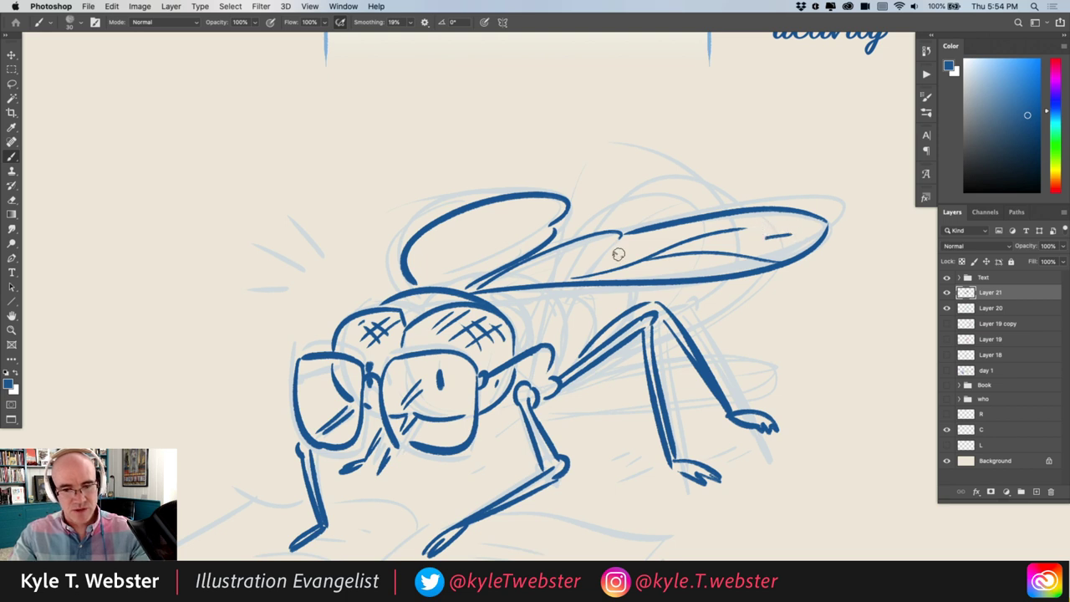
pyautogui.moveTo(616, 253); pyautogui.dragTo(519, 265)
pyautogui.moveTo(441, 279)
pyautogui.mouseDown()
pyautogui.moveTo(437, 241)
pyautogui.moveTo(444, 276)
pyautogui.mouseUp()
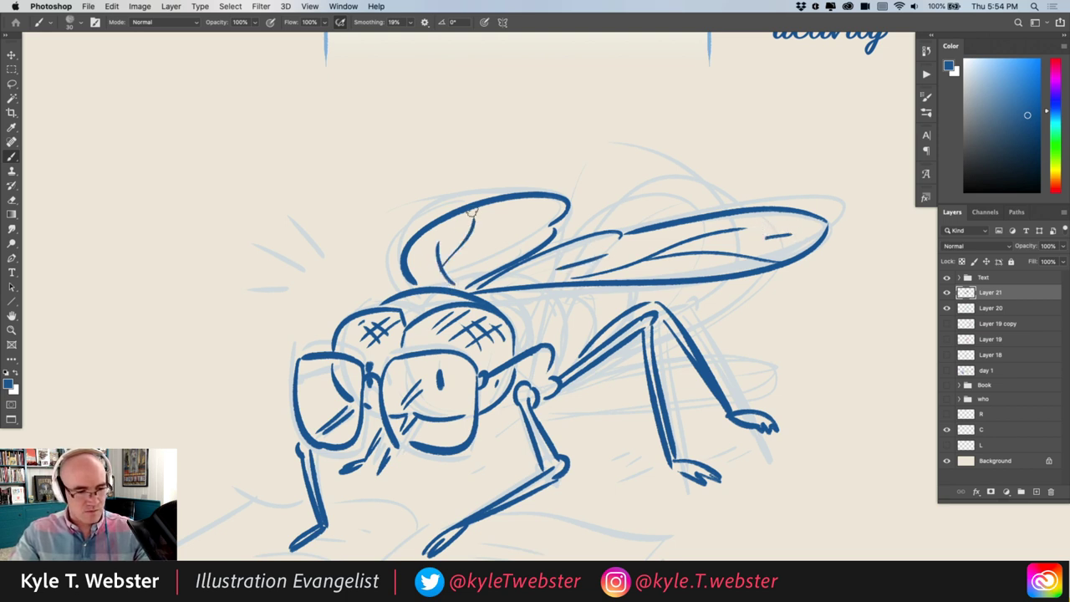
pyautogui.moveTo(500, 256)
pyautogui.mouseDown()
pyautogui.moveTo(502, 227)
pyautogui.moveTo(533, 208)
pyautogui.mouseUp()
# Step: Ink the curved back of the thorax and its right edge with hatching
pyautogui.scroll(-1, 396, 247)
pyautogui.hscroll(1, 397, 247)
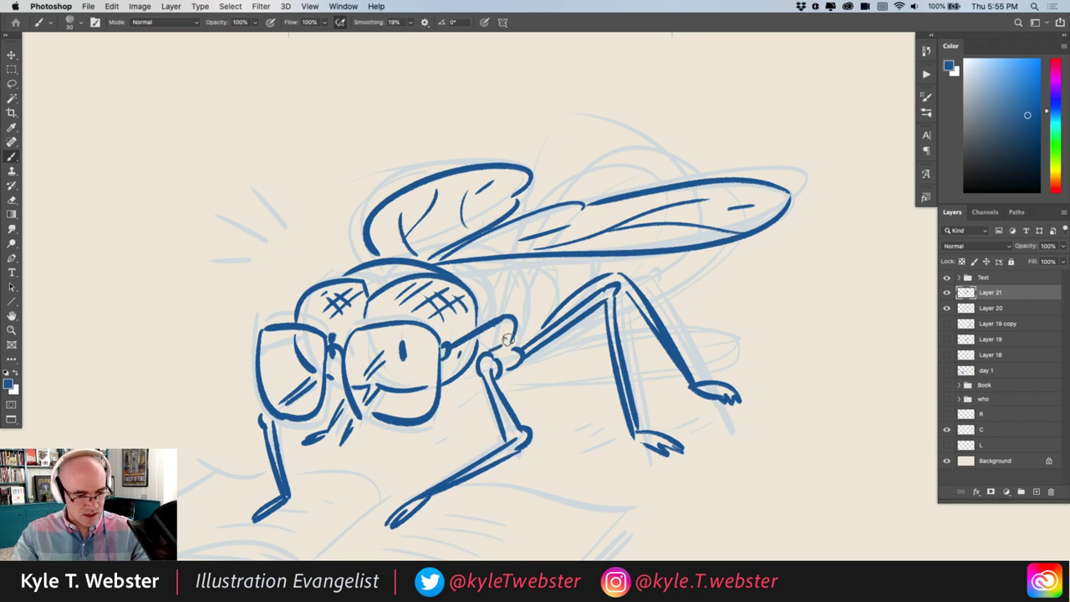
pyautogui.moveTo(501, 253)
pyautogui.mouseDown()
pyautogui.moveTo(532, 297)
pyautogui.moveTo(534, 327)
pyautogui.moveTo(574, 260)
pyautogui.mouseUp()
pyautogui.moveTo(521, 281); pyautogui.dragTo(492, 303)
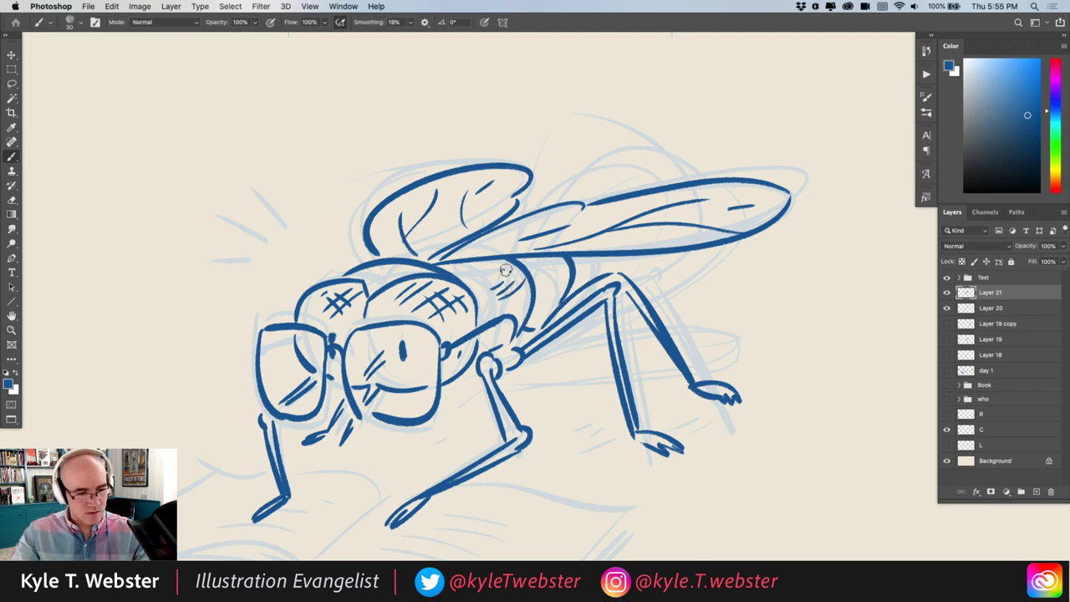
# Step: Zoom out and ink the open book's cover edges and bottom page curve beneath the fly
pyautogui.press('super+minus')
pyautogui.moveTo(323, 360); pyautogui.dragTo(343, 343)
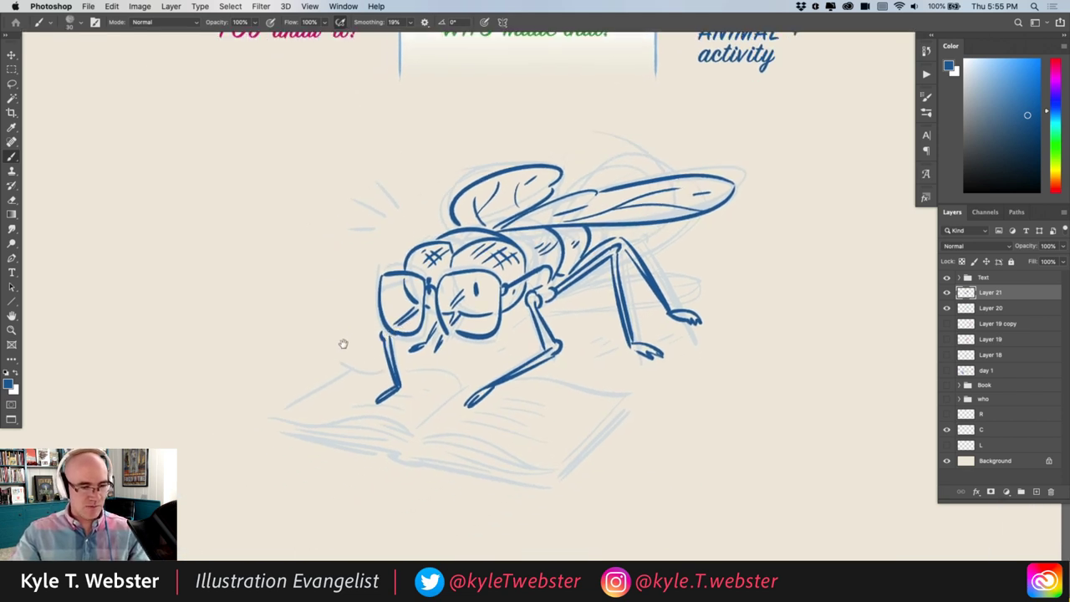
pyautogui.moveTo(462, 343); pyautogui.dragTo(504, 332)
pyautogui.moveTo(671, 386)
pyautogui.mouseDown()
pyautogui.moveTo(595, 452)
pyautogui.moveTo(473, 428)
pyautogui.mouseUp()
pyautogui.moveTo(502, 390); pyautogui.dragTo(463, 429)
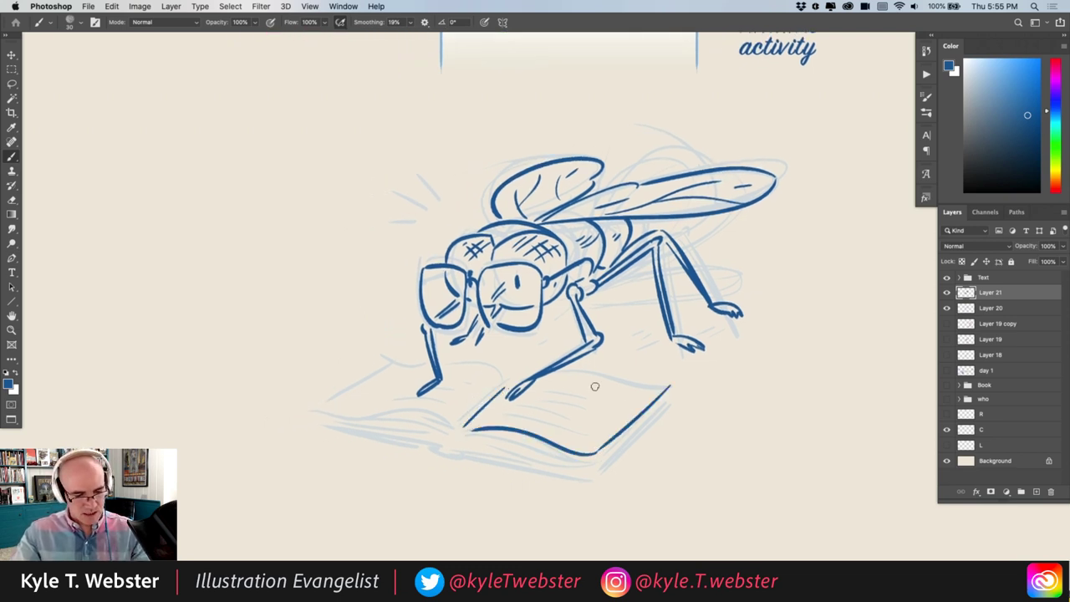
pyautogui.moveTo(671, 386)
pyautogui.mouseDown()
pyautogui.moveTo(397, 372)
pyautogui.moveTo(323, 412)
pyautogui.mouseUp()
pyautogui.moveTo(330, 410); pyautogui.dragTo(458, 430)
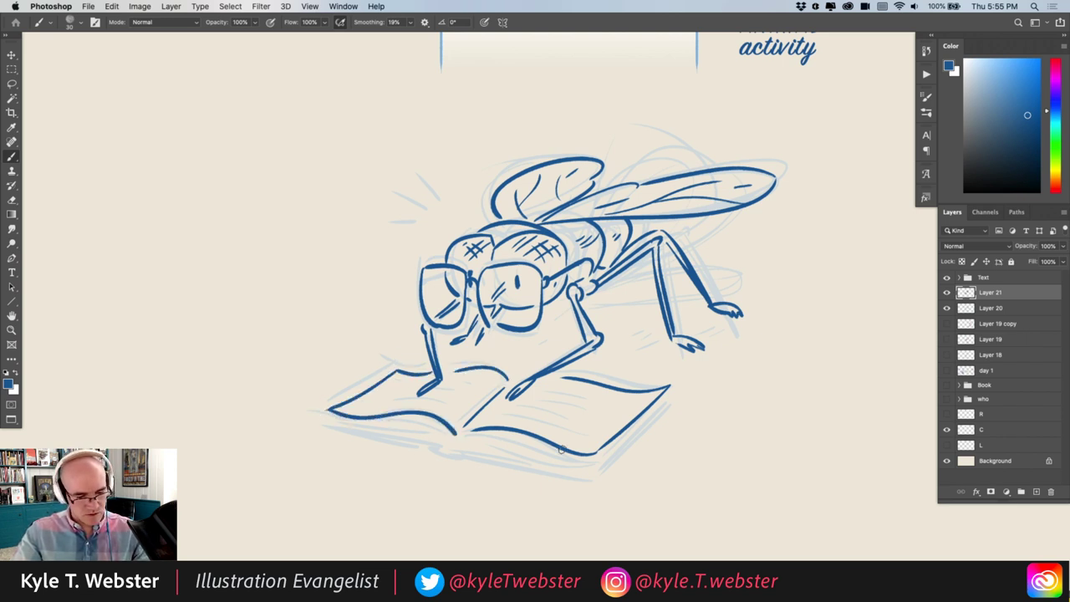
pyautogui.moveTo(592, 460); pyautogui.dragTo(453, 441)
# Step: Darken and double the book's page and cover edges, then hatch text lines on the right page, undoing stray strokes
pyautogui.moveTo(589, 462); pyautogui.dragTo(342, 422)
pyautogui.moveTo(445, 438); pyautogui.dragTo(333, 417)
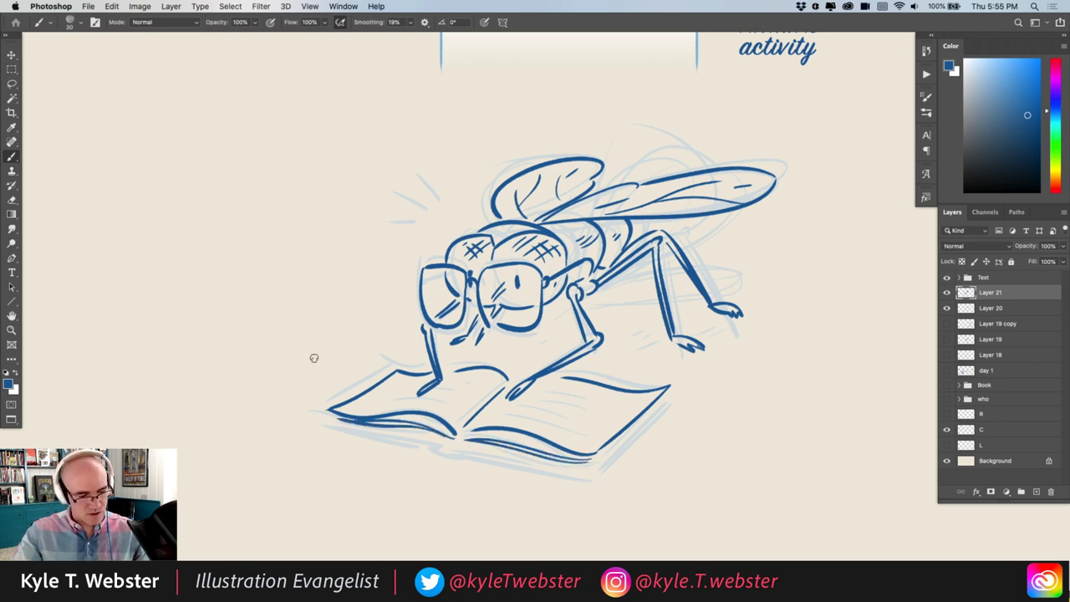
pyautogui.moveTo(668, 390); pyautogui.dragTo(597, 459)
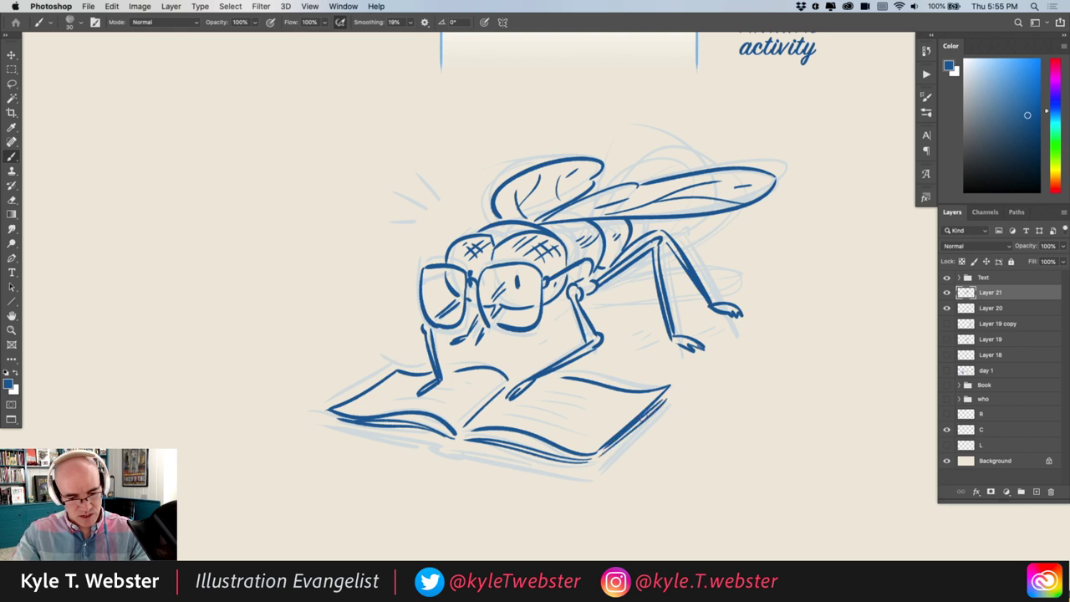
pyautogui.moveTo(670, 403)
pyautogui.mouseDown()
pyautogui.moveTo(585, 479)
pyautogui.moveTo(324, 418)
pyautogui.mouseUp()
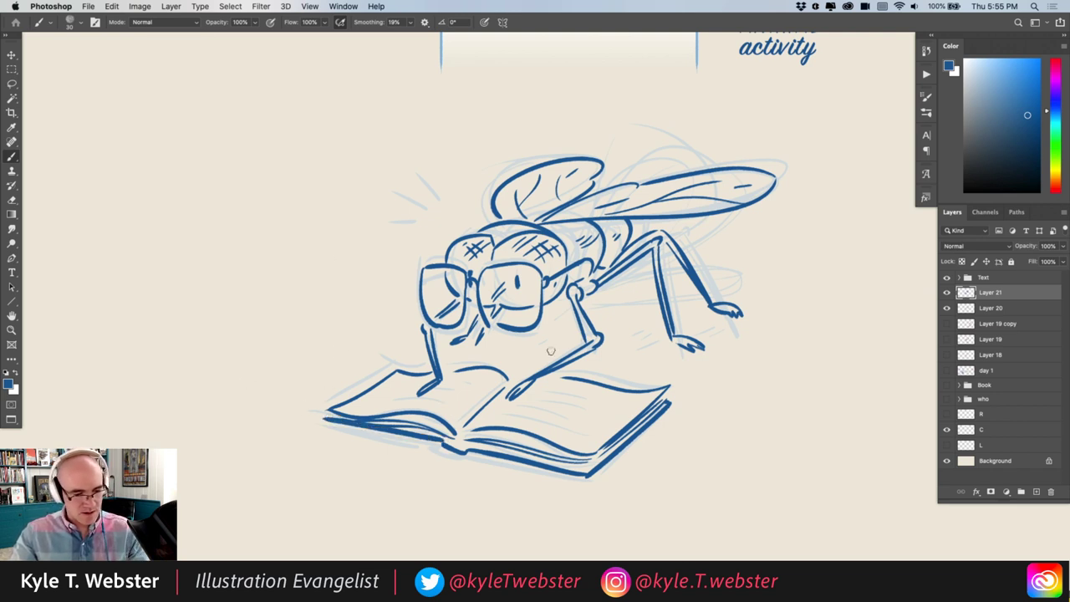
pyautogui.moveTo(575, 434)
pyautogui.mouseDown()
pyautogui.moveTo(524, 412)
pyautogui.moveTo(585, 404)
pyautogui.moveTo(584, 437)
pyautogui.moveTo(506, 420)
pyautogui.mouseUp()
pyautogui.press('super+z')
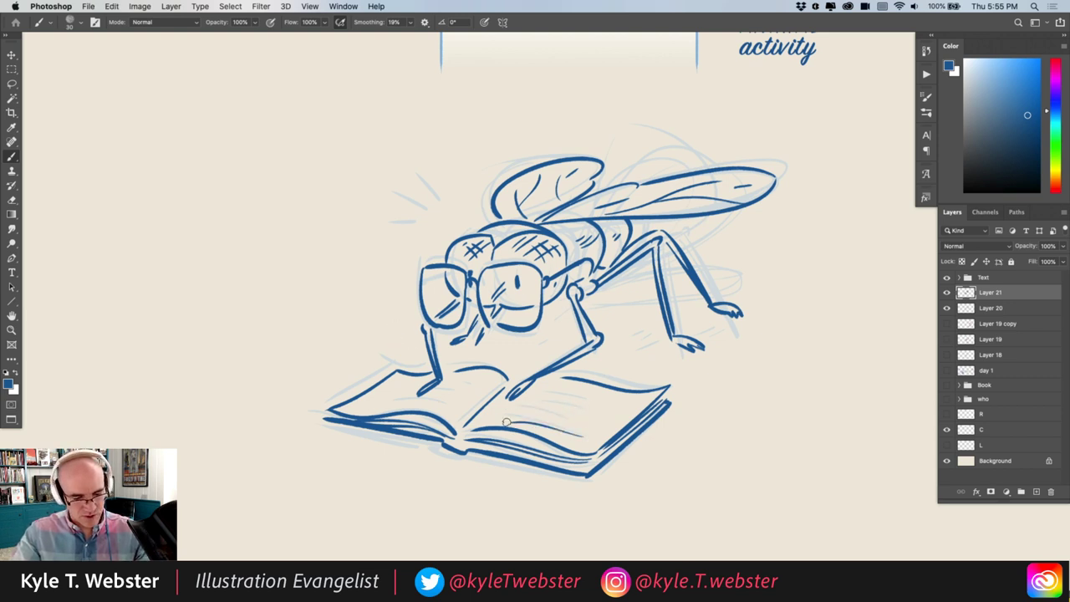
pyautogui.press('super+z')
pyautogui.moveTo(577, 435)
pyautogui.mouseDown()
pyautogui.moveTo(520, 414)
pyautogui.moveTo(572, 417)
pyautogui.moveTo(542, 400)
pyautogui.mouseUp()
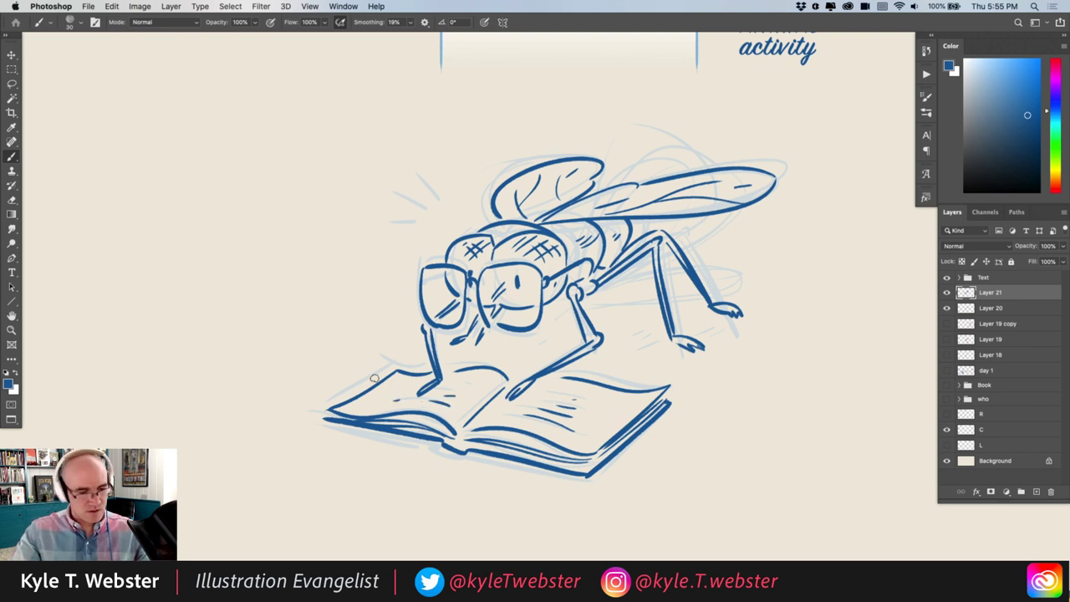
# Step: Add surprise marks beside the fly's head and motion dashes beside its legs
pyautogui.moveTo(368, 337); pyautogui.dragTo(296, 377)
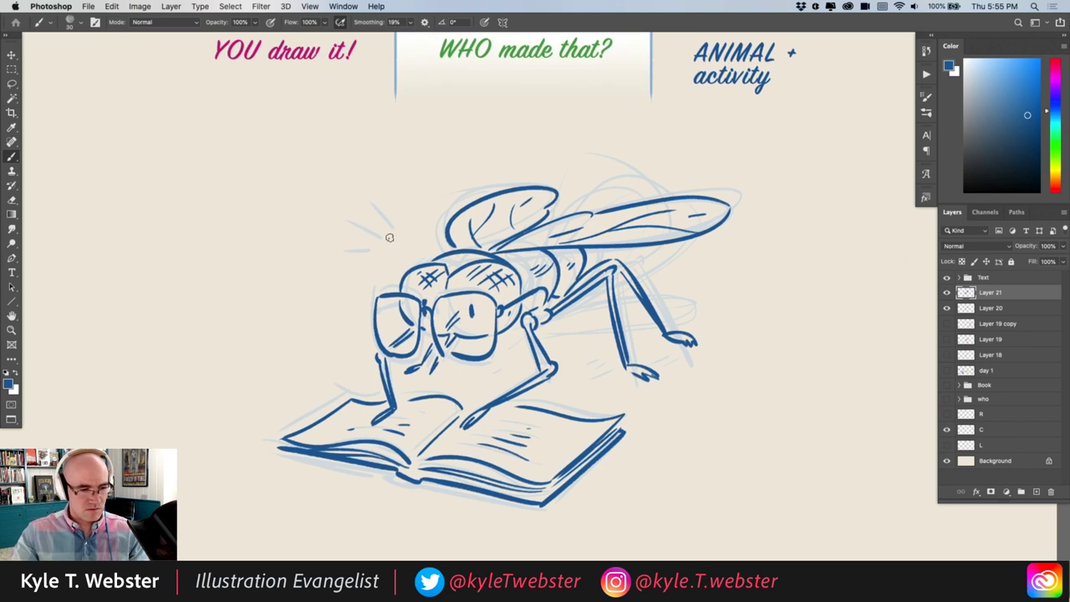
pyautogui.moveTo(378, 213)
pyautogui.mouseDown()
pyautogui.moveTo(364, 247)
pyautogui.moveTo(326, 241)
pyautogui.moveTo(350, 270)
pyautogui.moveTo(339, 296)
pyautogui.moveTo(402, 241)
pyautogui.mouseUp()
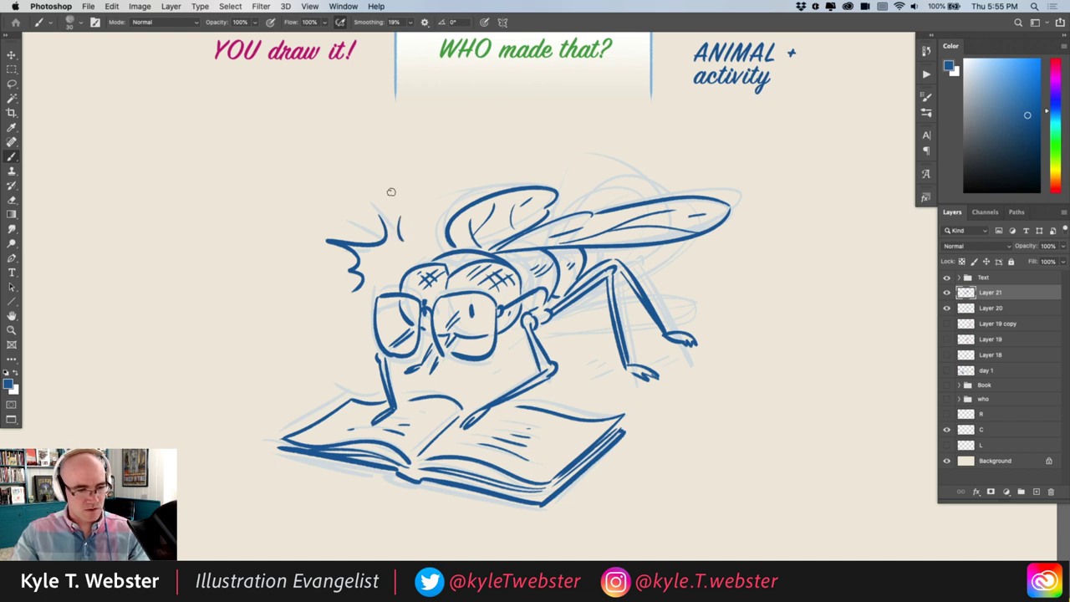
pyautogui.moveTo(666, 351); pyautogui.dragTo(505, 361)
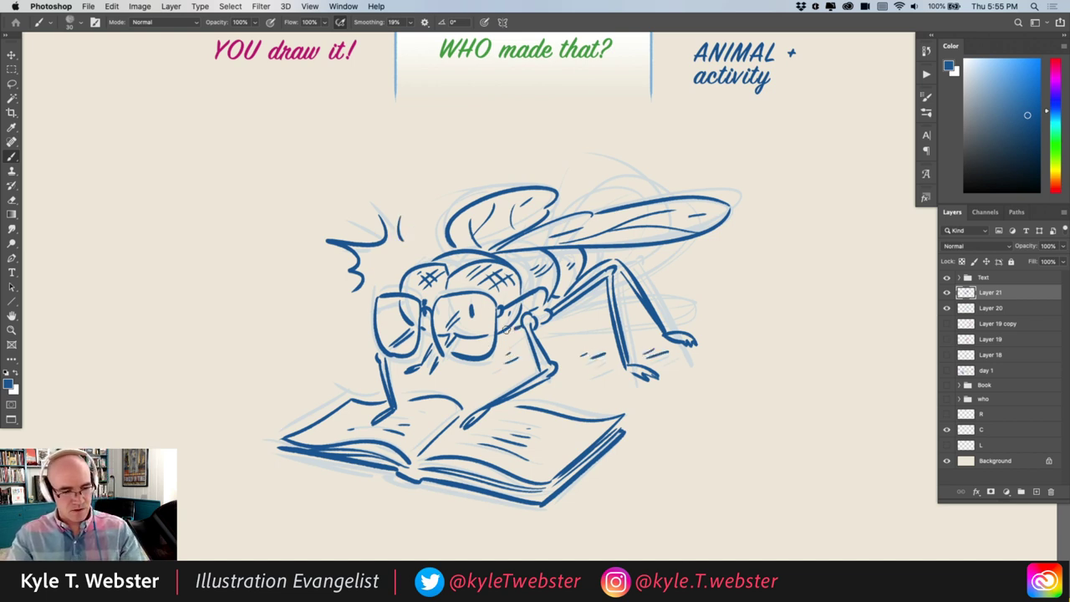
# Step: Hide the light-blue sketch on Layer 20 and shift the inked fly and book to the left
pyautogui.click(948, 308)
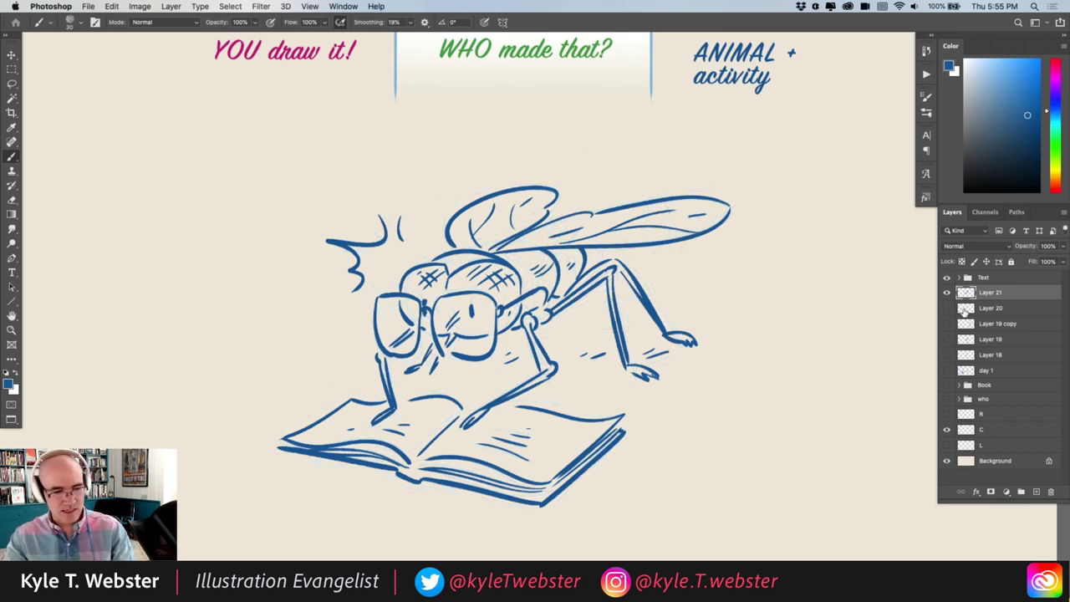
pyautogui.press('super+minus')
pyautogui.moveTo(396, 389); pyautogui.dragTo(226, 391)
# Step: Brush a small glint inside the fly's left lens
pyautogui.scroll(2, 286, 332)
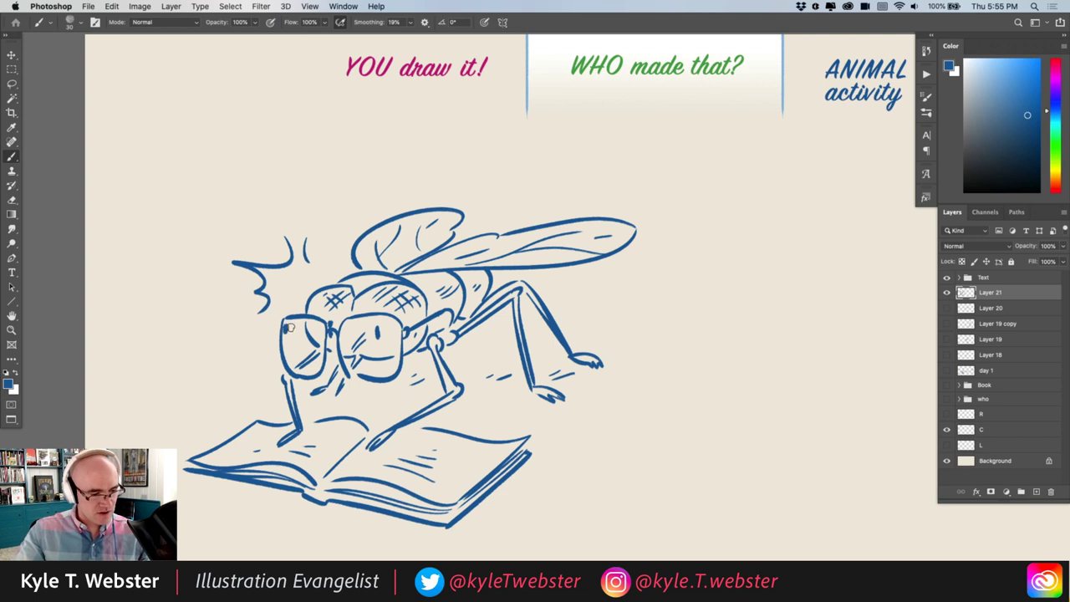
pyautogui.moveTo(287, 333); pyautogui.dragTo(298, 326)
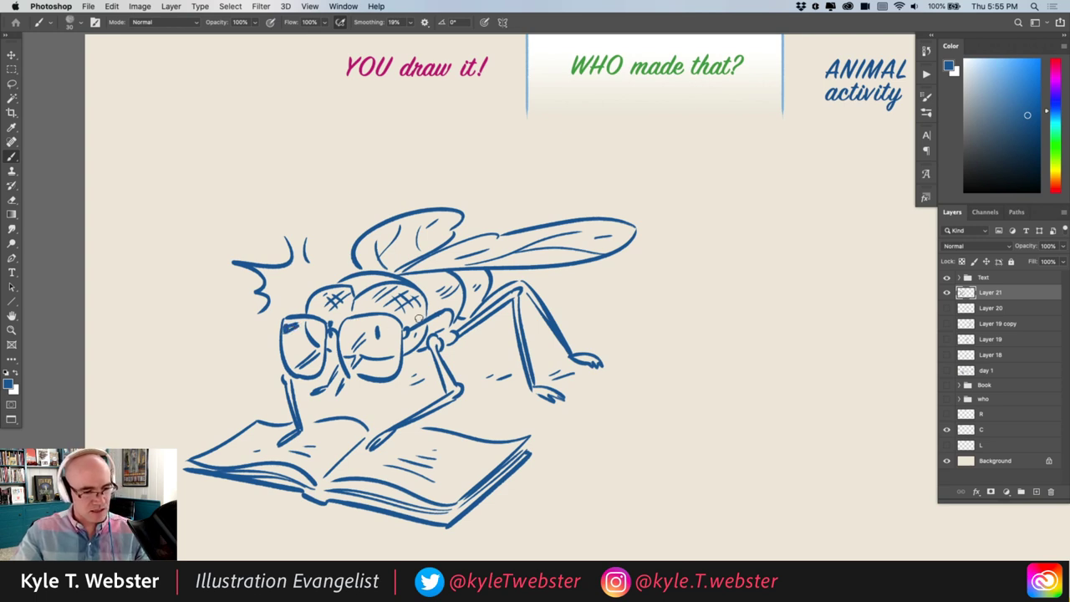
pyautogui.scroll(-2, 350, 422)
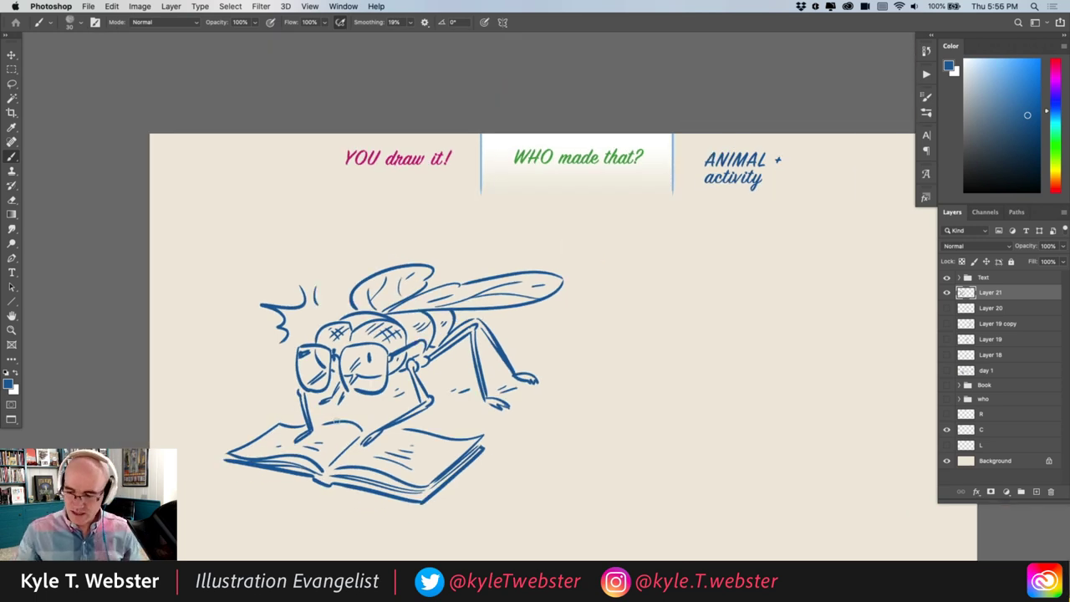